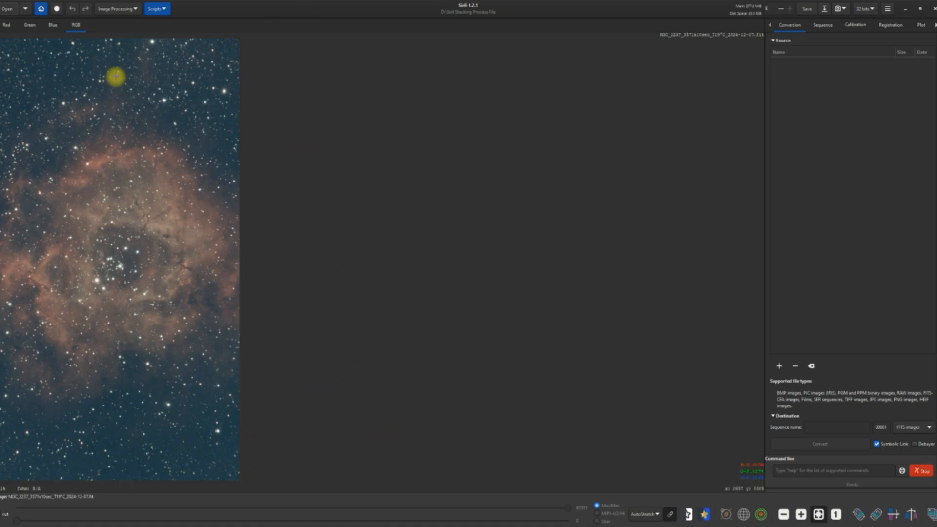
# - Remove green noise from the nebula image using the Average Neutral protection method with lightness preserved
pyautogui.click(137, 13)
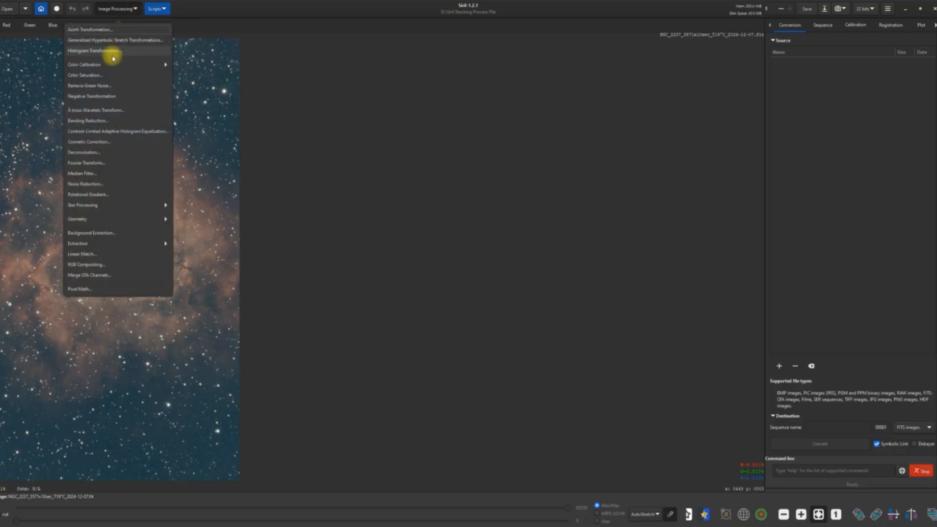
pyautogui.click(113, 89)
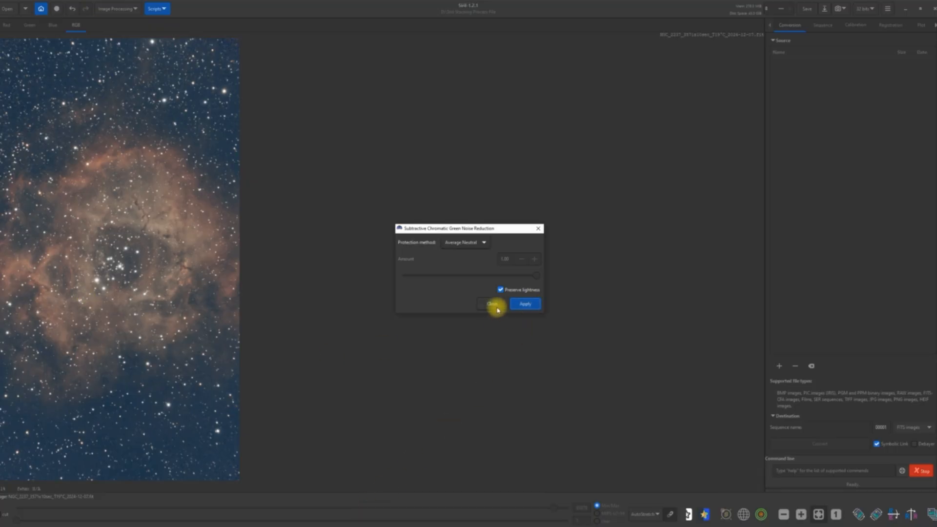
pyautogui.click(494, 304)
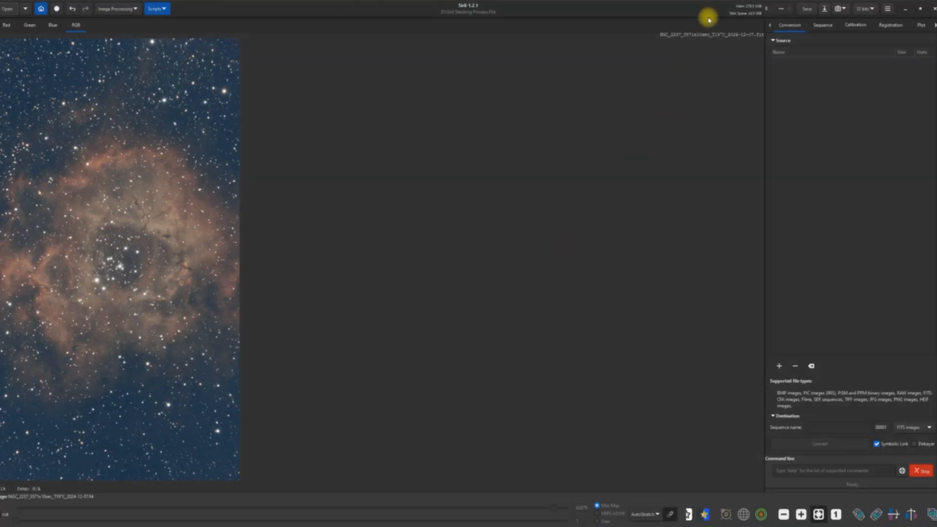
# - Save the green-corrected image and set the display mode to Linear
pyautogui.click(811, 14)
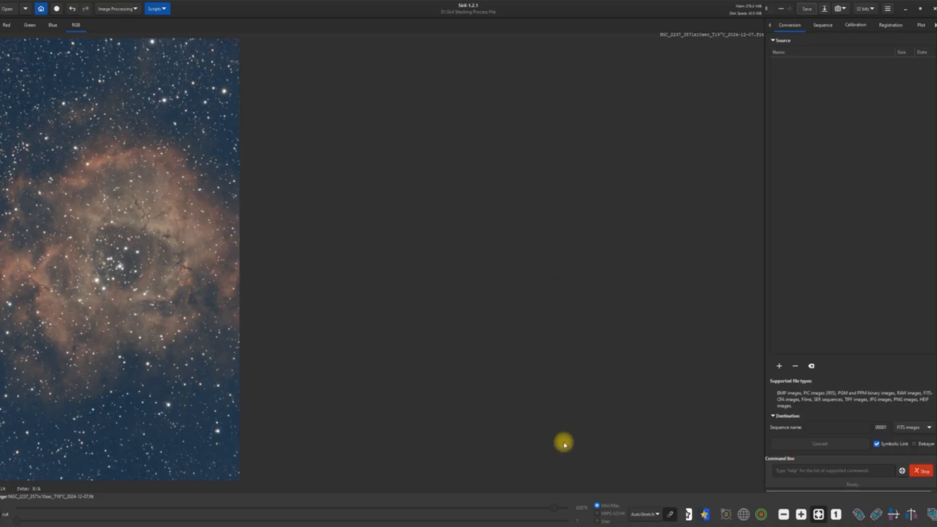
pyautogui.click(656, 514)
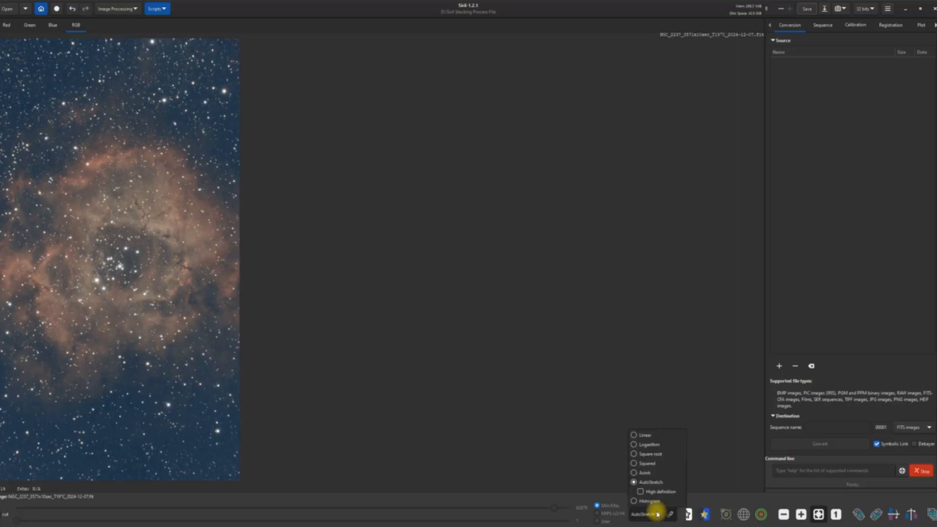
pyautogui.click(634, 436)
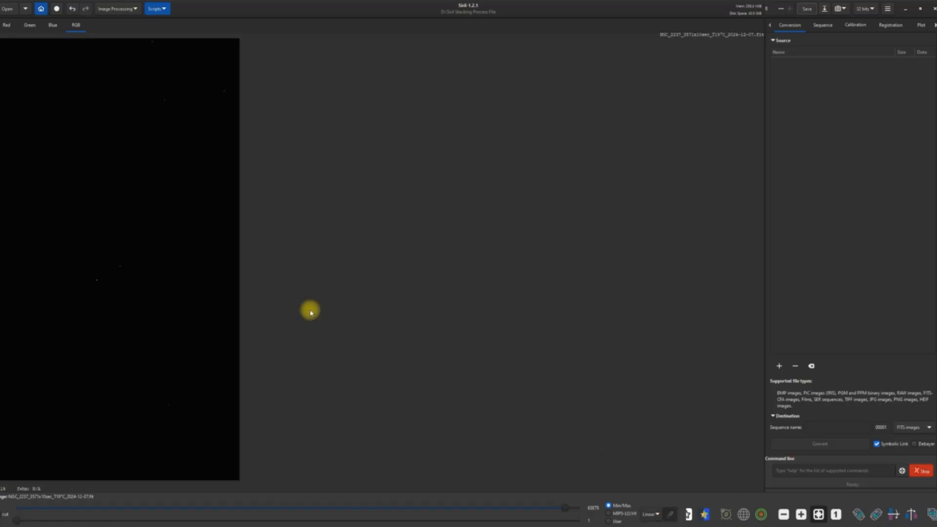
# - Run StarNet star removal on the image with linear pre-stretch and Upsample x2 enabled, generating a star mask
pyautogui.click(135, 10)
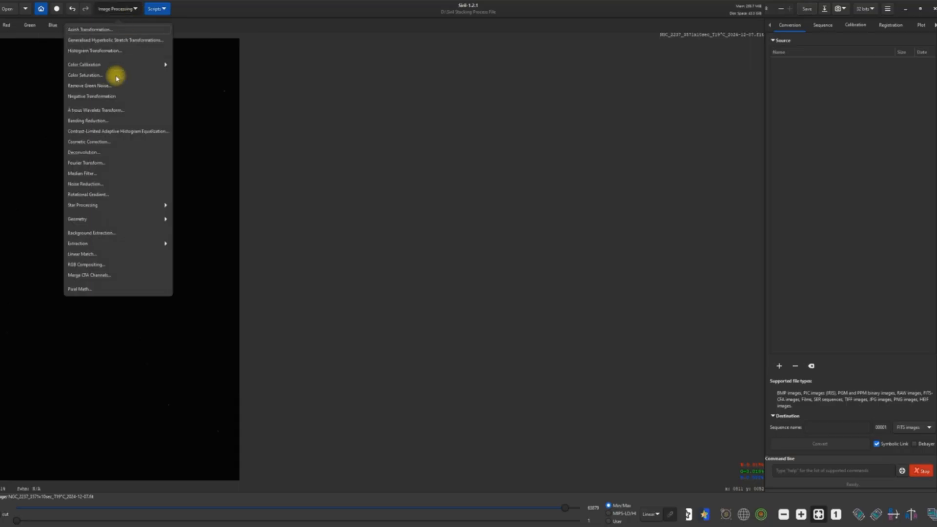
pyautogui.click(91, 210)
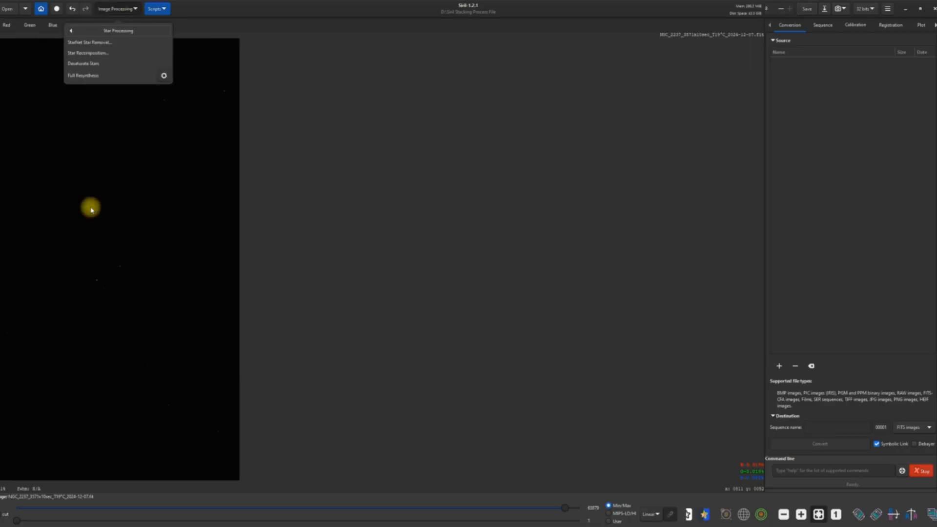
pyautogui.click(90, 43)
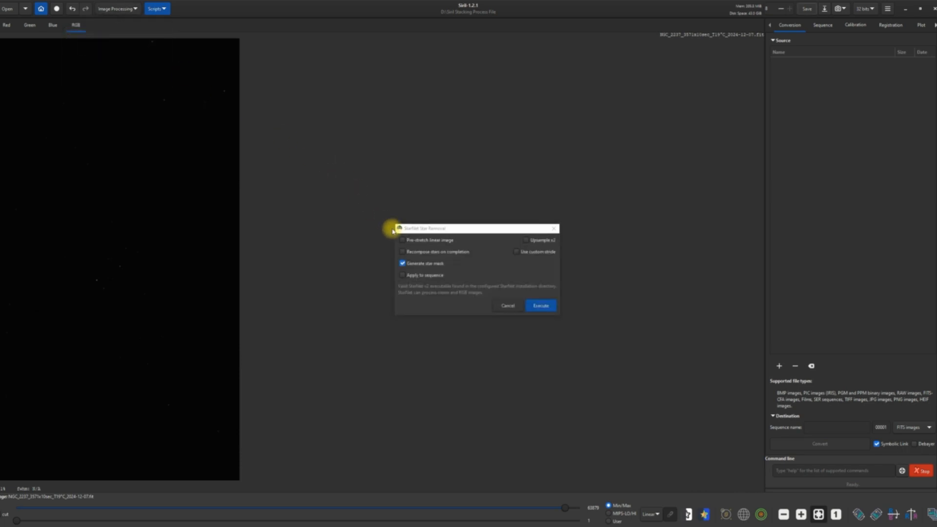
pyautogui.click(402, 241)
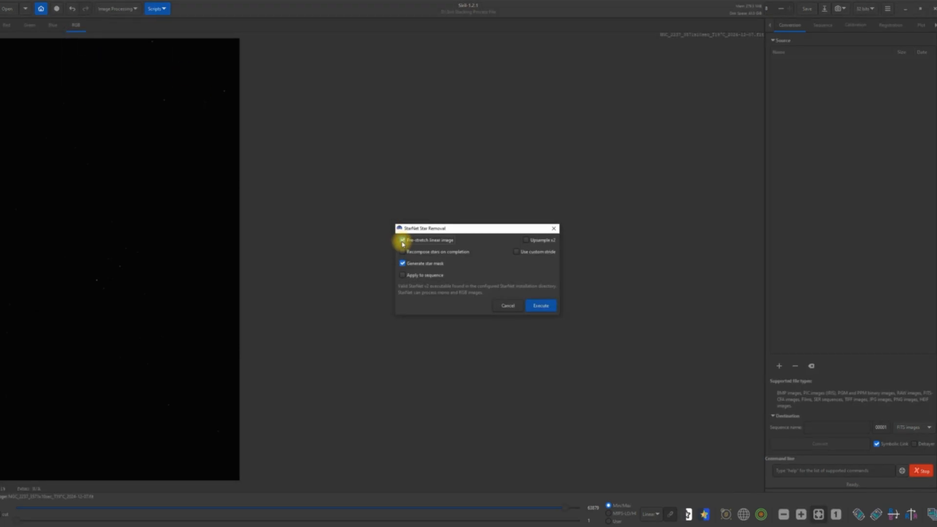
pyautogui.click(526, 240)
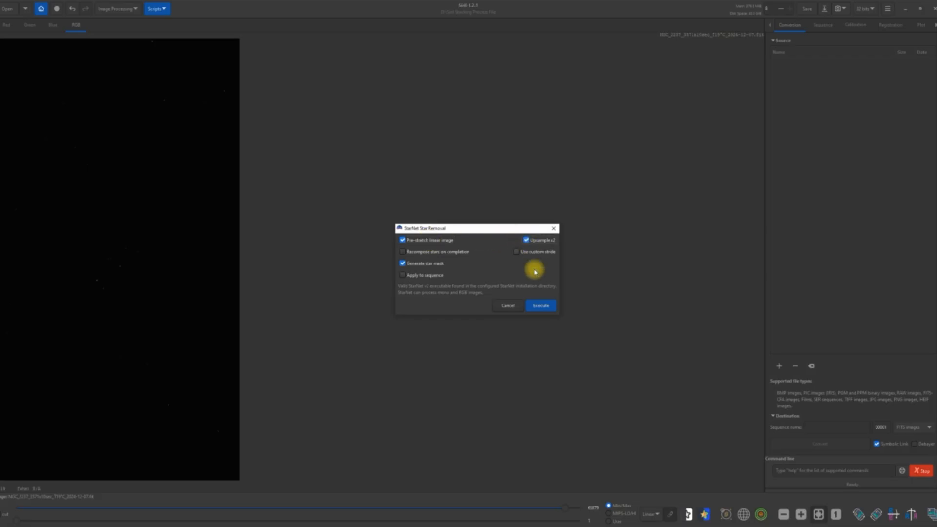
pyautogui.click(541, 306)
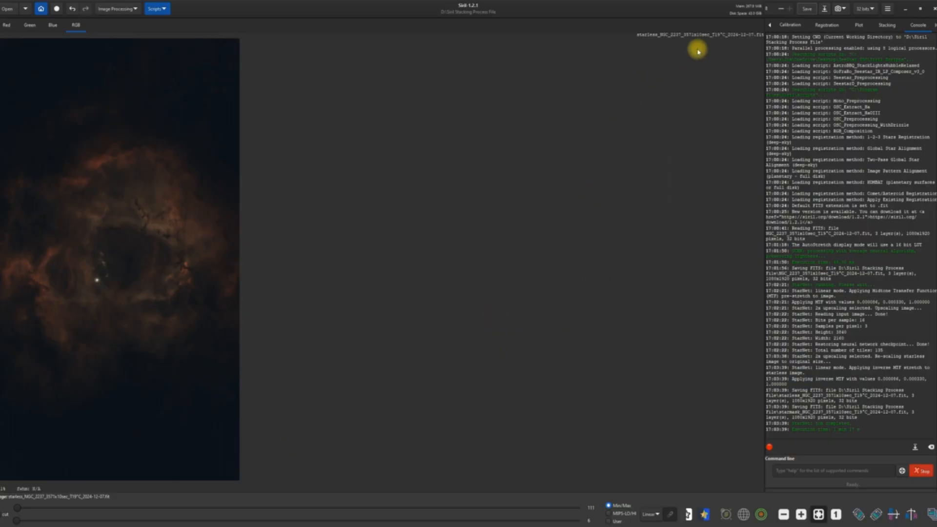
# - Save the starless image and set the display mode to AutoStretch
pyautogui.click(817, 11)
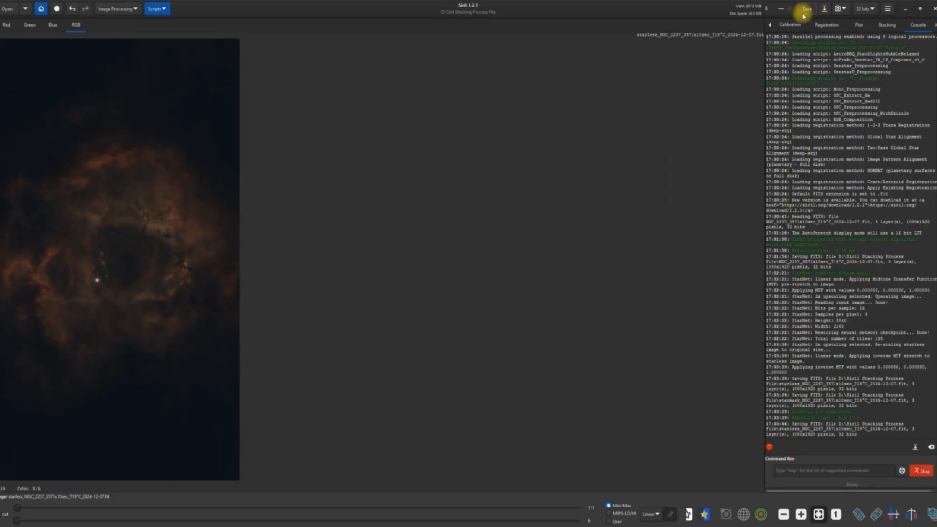
pyautogui.click(659, 518)
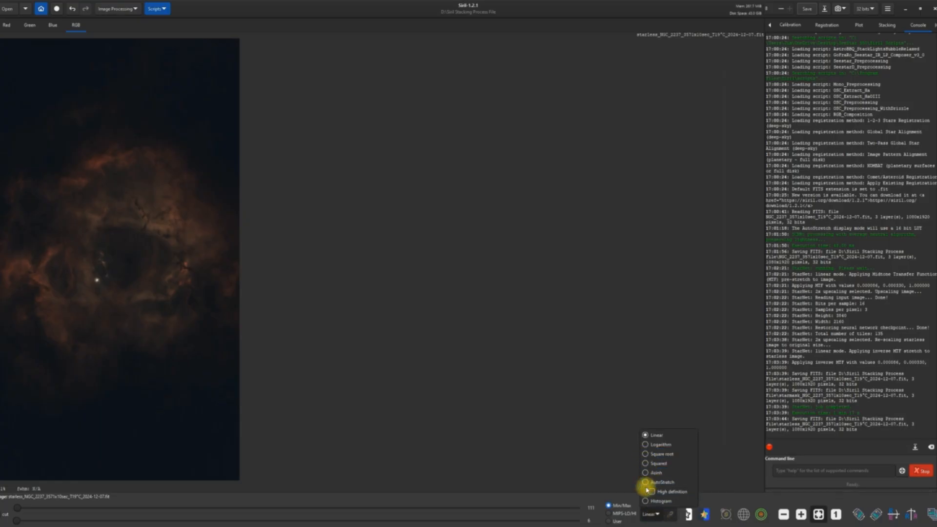
pyautogui.click(663, 482)
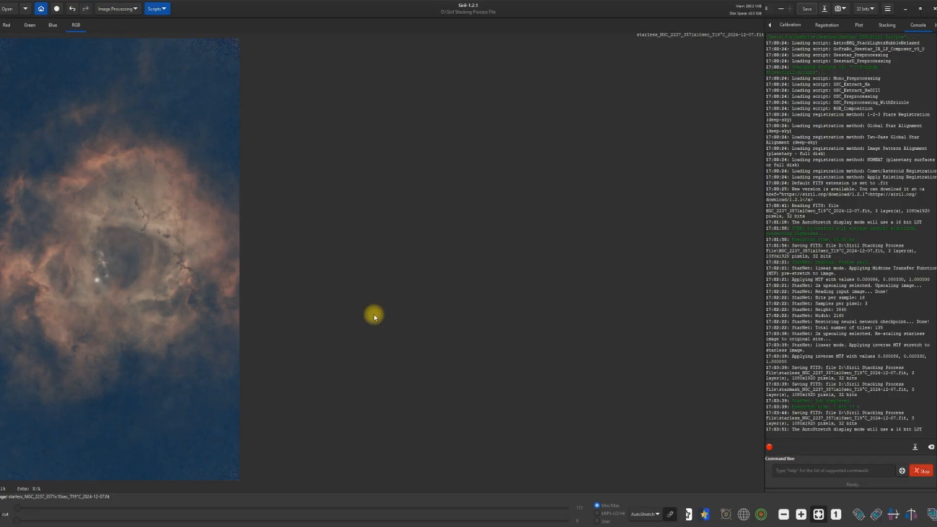
# - Neutralize the background in Color Calibration, using a dark sky patch about 41 by 41 px below the nebula as the background reference
pyautogui.click(137, 13)
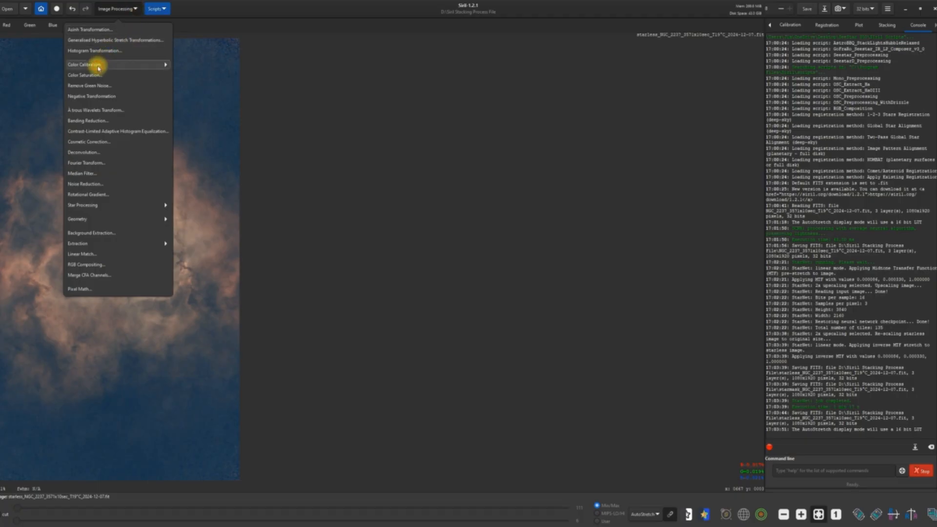
pyautogui.click(98, 66)
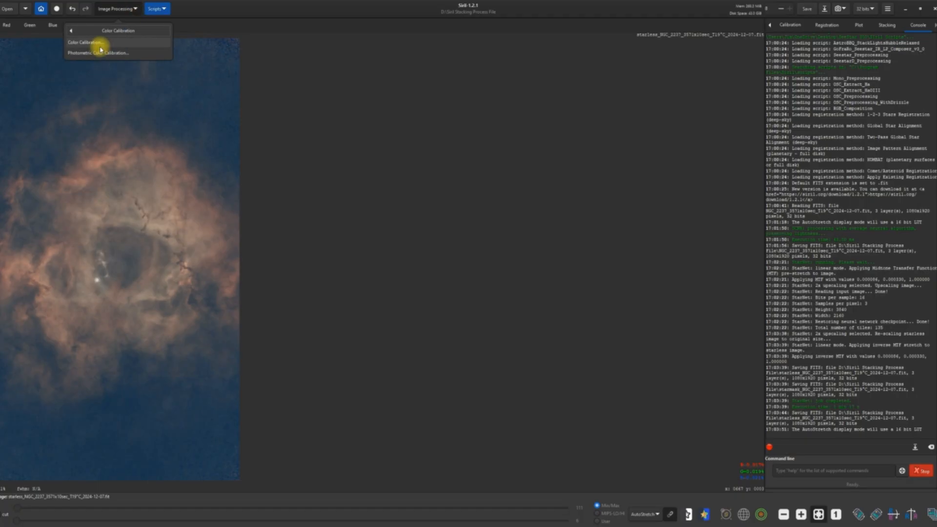
pyautogui.click(101, 46)
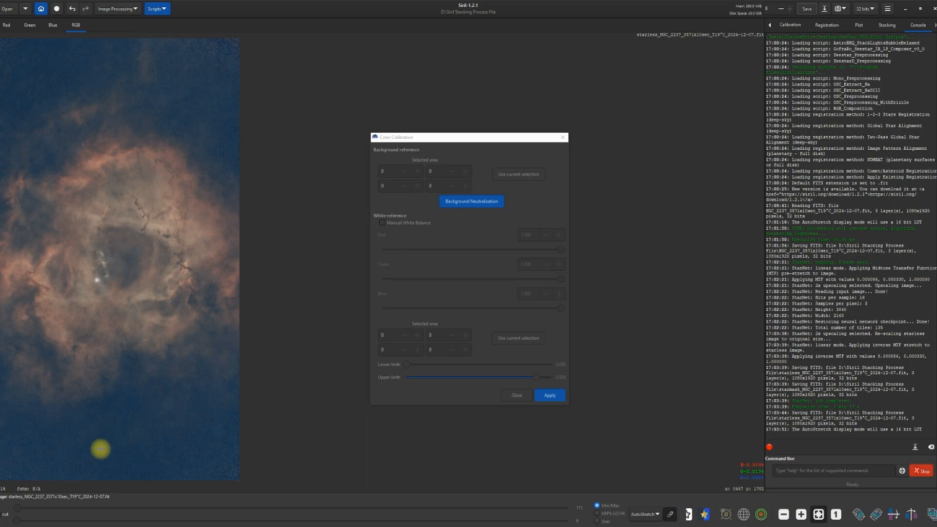
pyautogui.moveTo(99, 445); pyautogui.dragTo(109, 453)
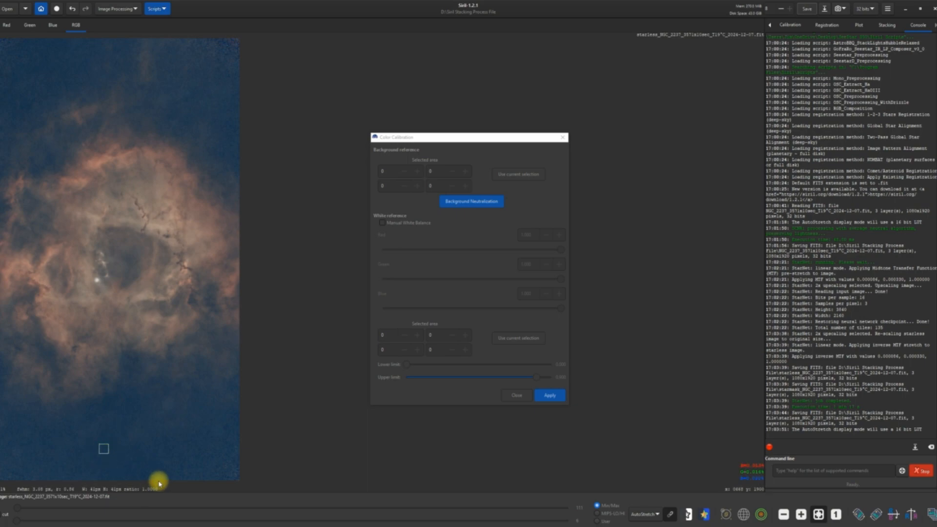
pyautogui.click(536, 177)
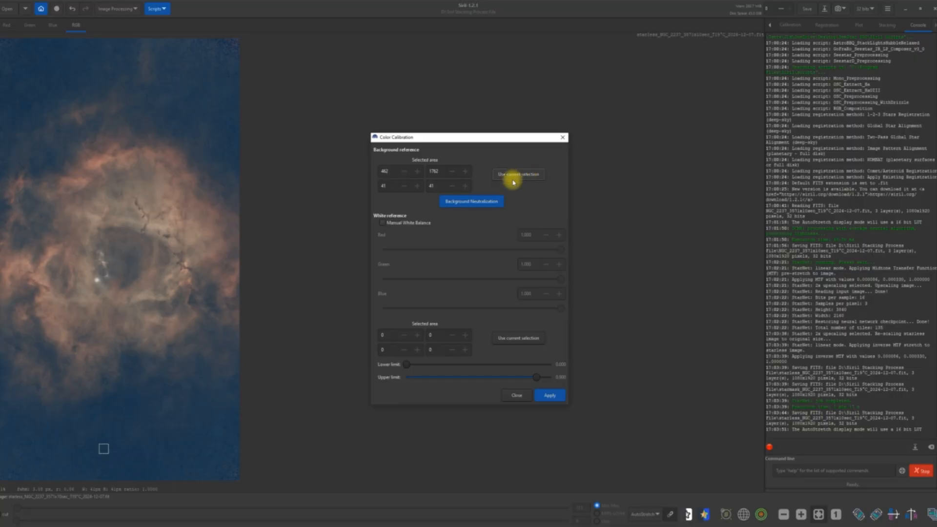
pyautogui.click(483, 204)
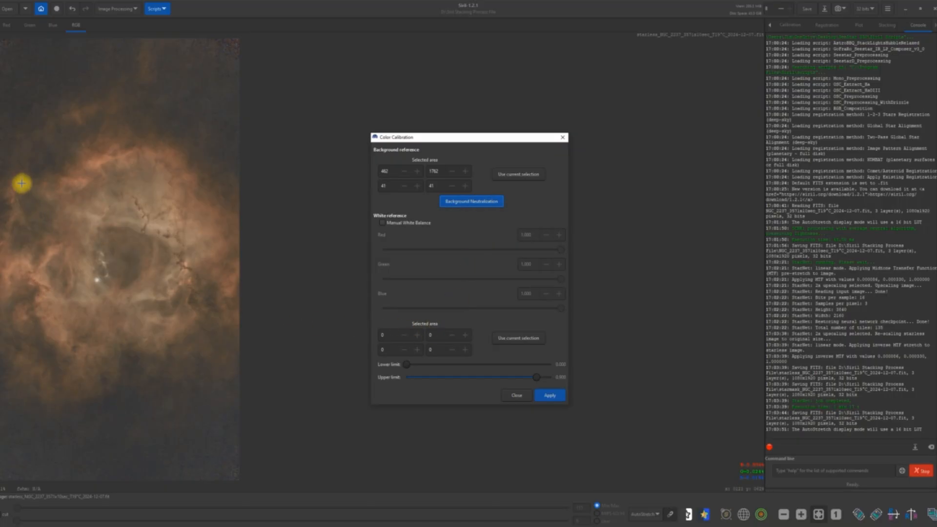
# - Apply color calibration with an area about 924 by 494 px across the nebula's center as the white reference
pyautogui.moveTo(7, 181); pyautogui.dragTo(216, 294)
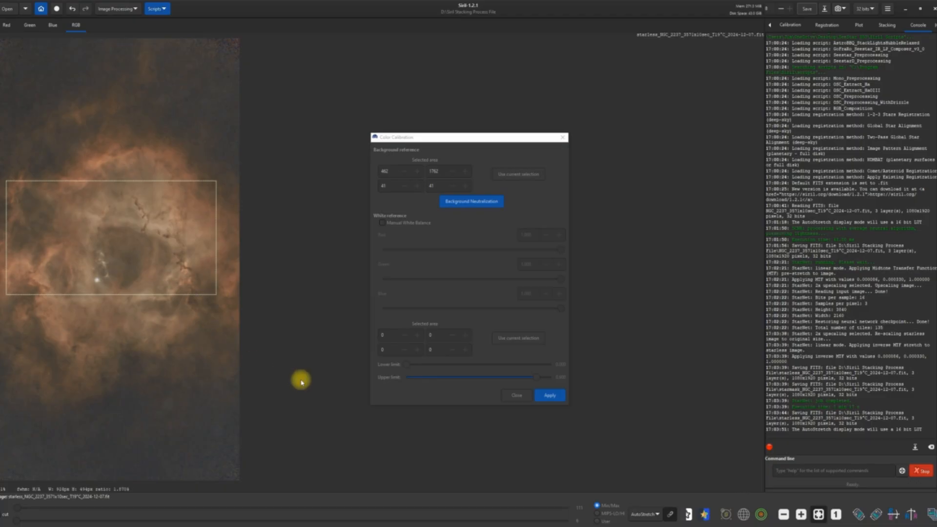
pyautogui.click(528, 339)
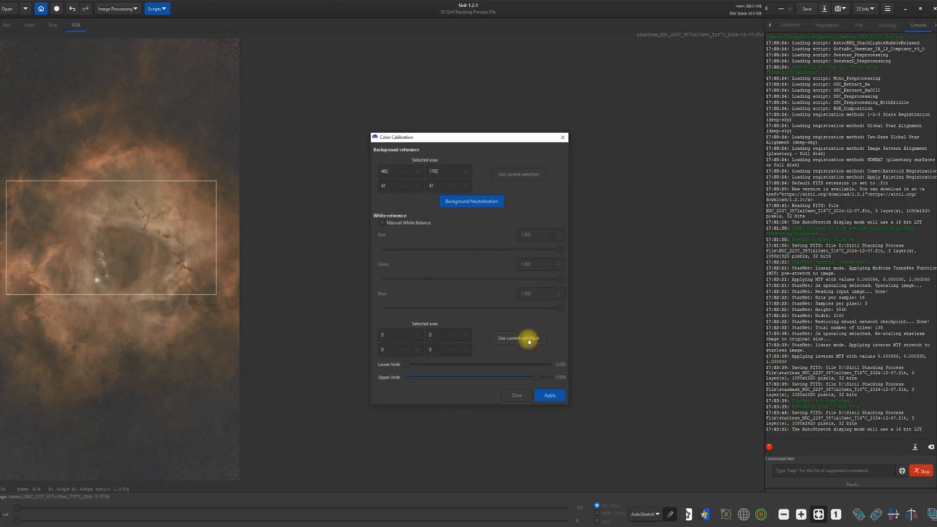
pyautogui.click(547, 396)
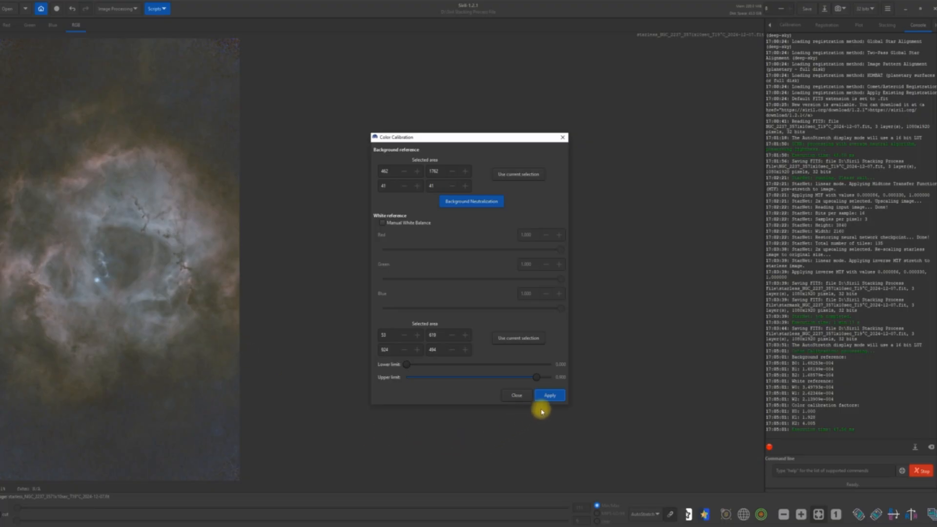
pyautogui.click(521, 397)
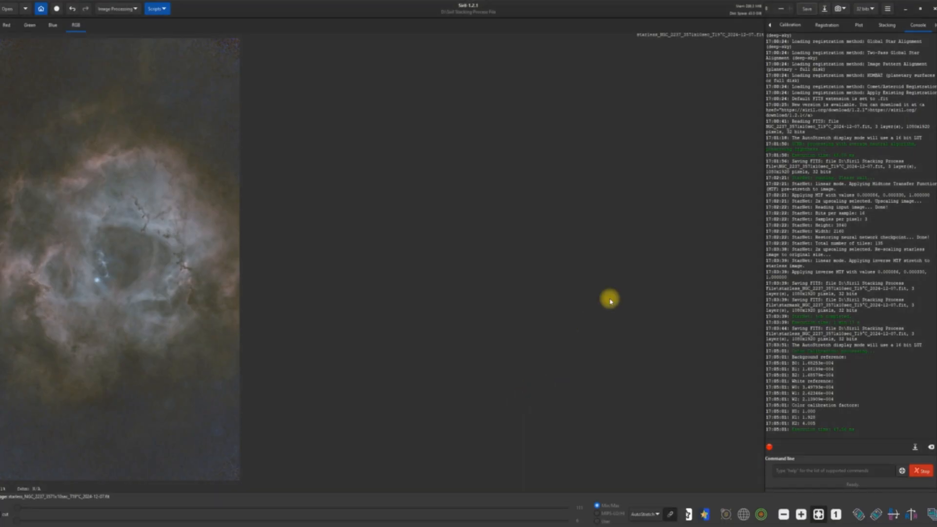
# - Save the color-calibrated starless image and set the display mode back to Linear
pyautogui.click(803, 14)
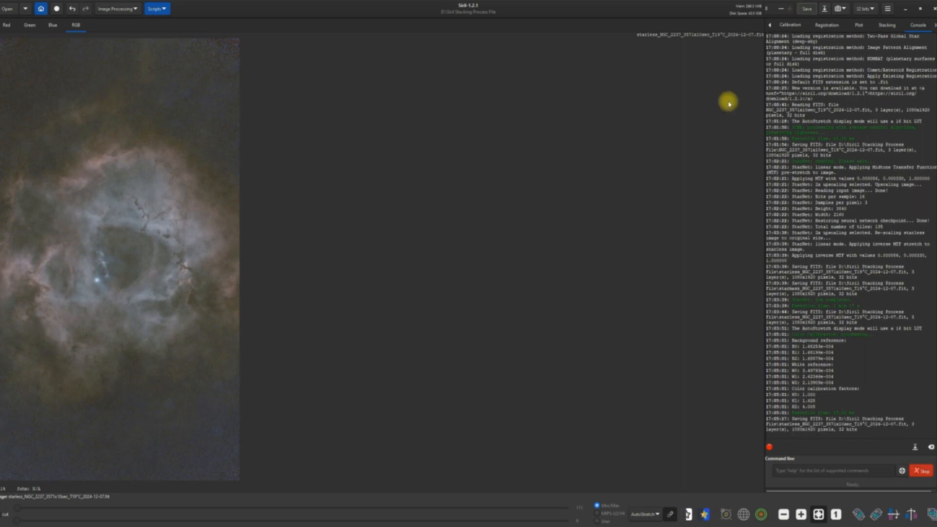
pyautogui.click(659, 514)
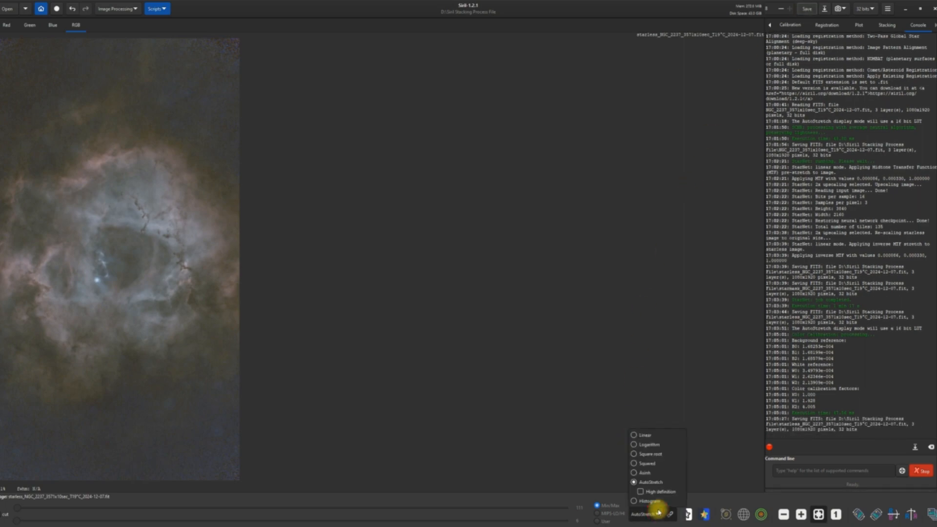
pyautogui.click(631, 433)
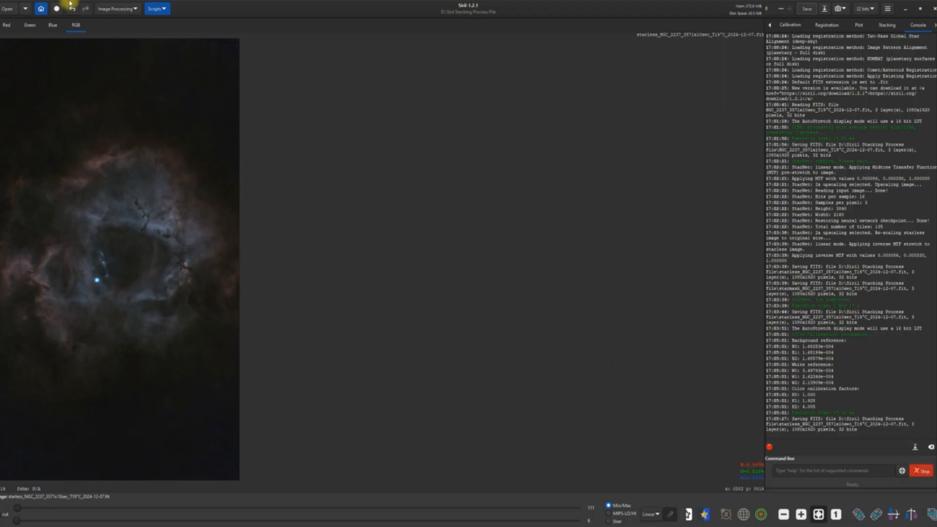
pyautogui.click(135, 9)
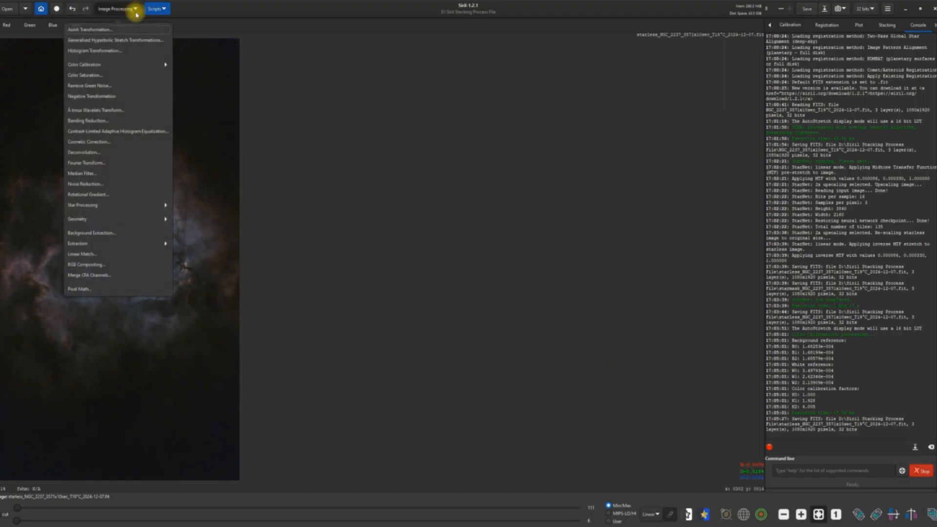
pyautogui.click(129, 42)
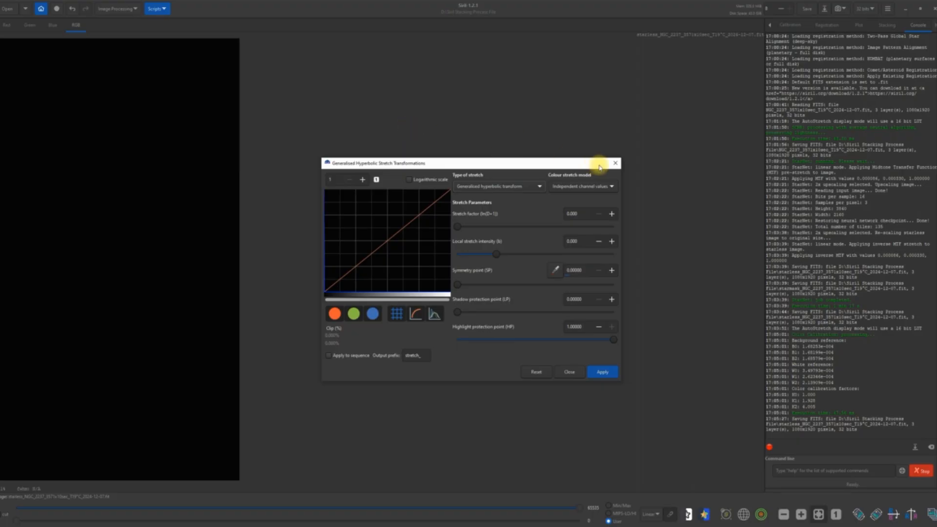
pyautogui.click(616, 164)
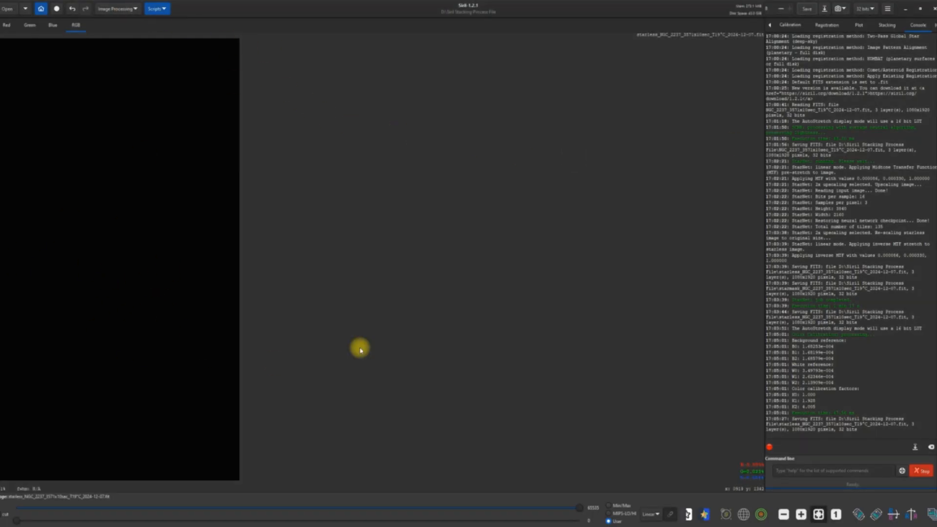
# - Save the starless image and export it as an uncompressed 32-bit TIFF into the Desktop's TIFF folder, keeping its file name
pyautogui.click(808, 9)
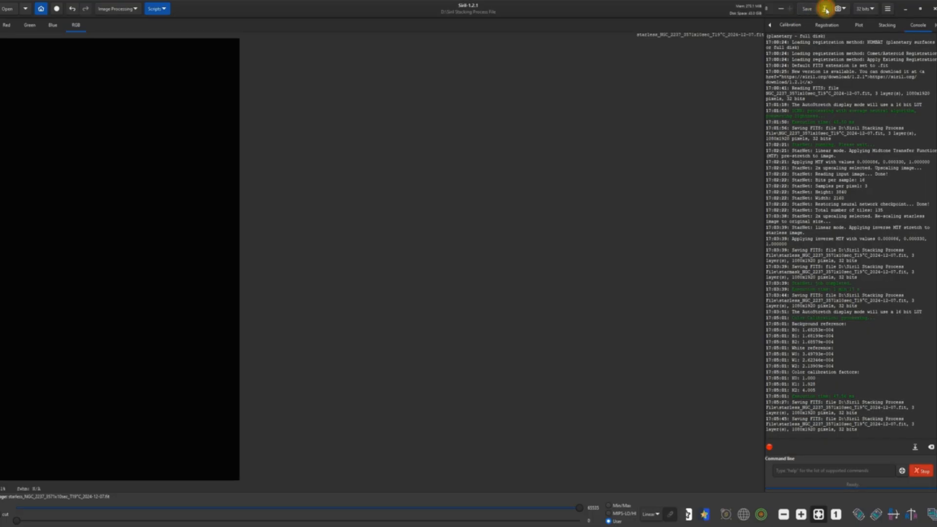
pyautogui.click(825, 9)
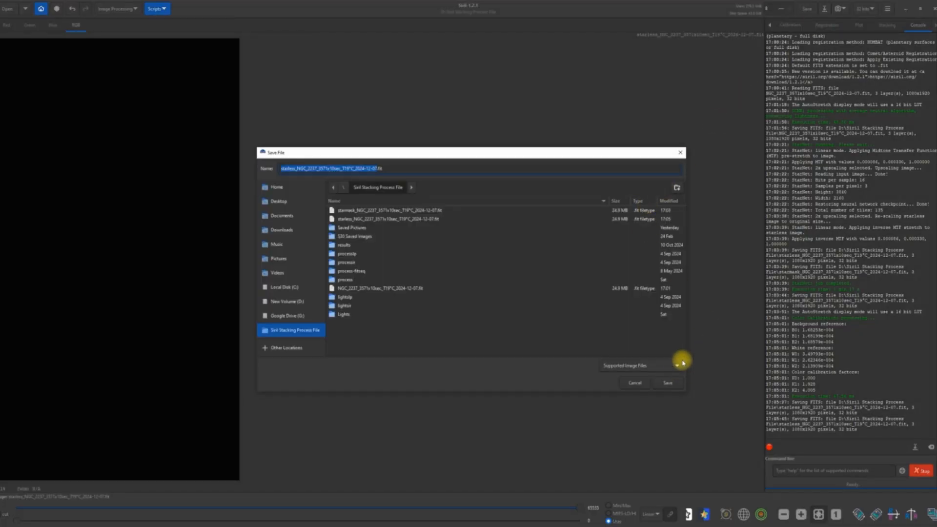
pyautogui.click(677, 369)
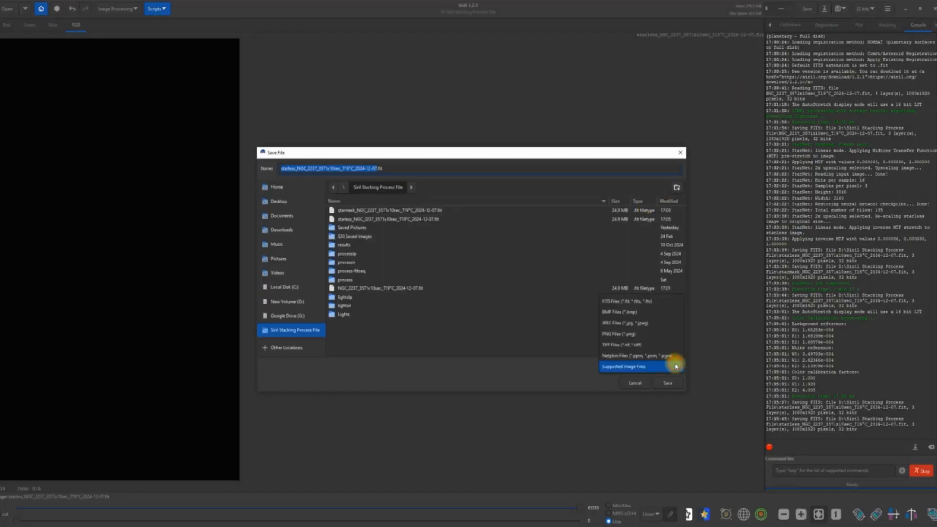
pyautogui.click(649, 344)
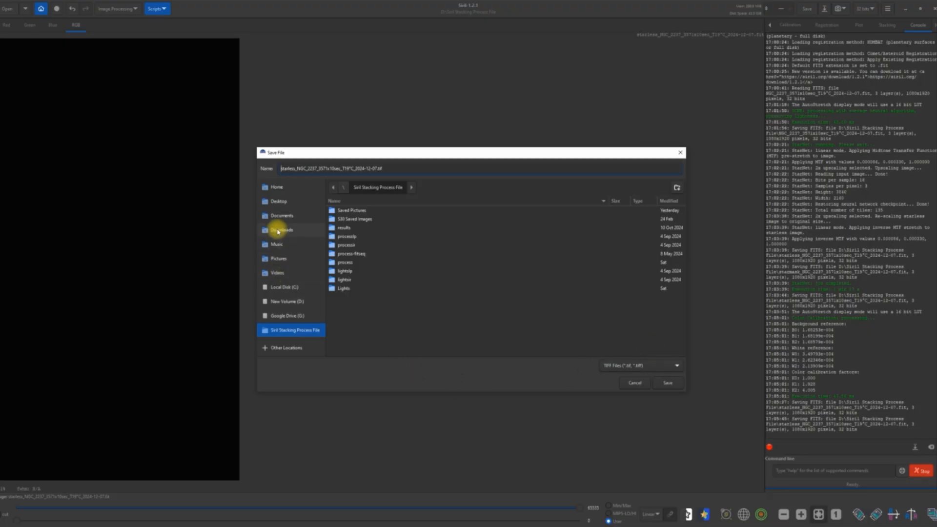
pyautogui.click(280, 203)
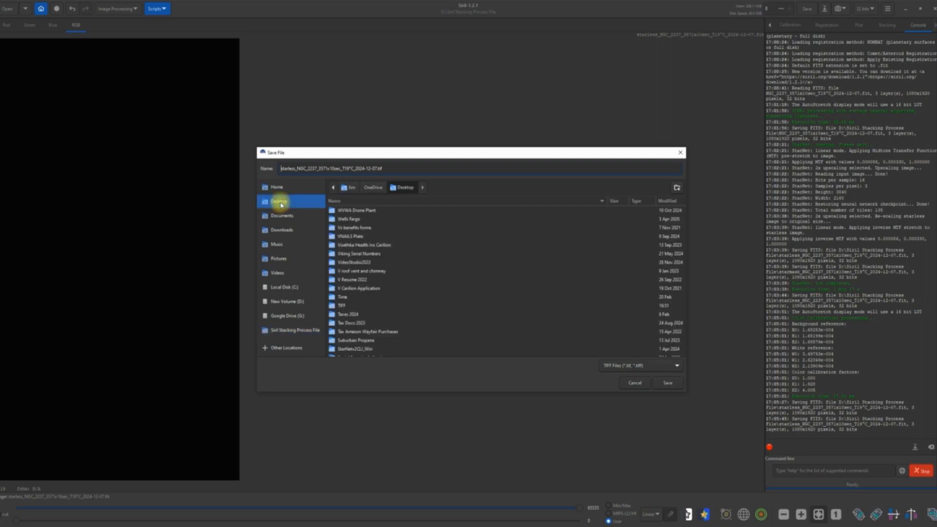
pyautogui.doubleClick(353, 308)
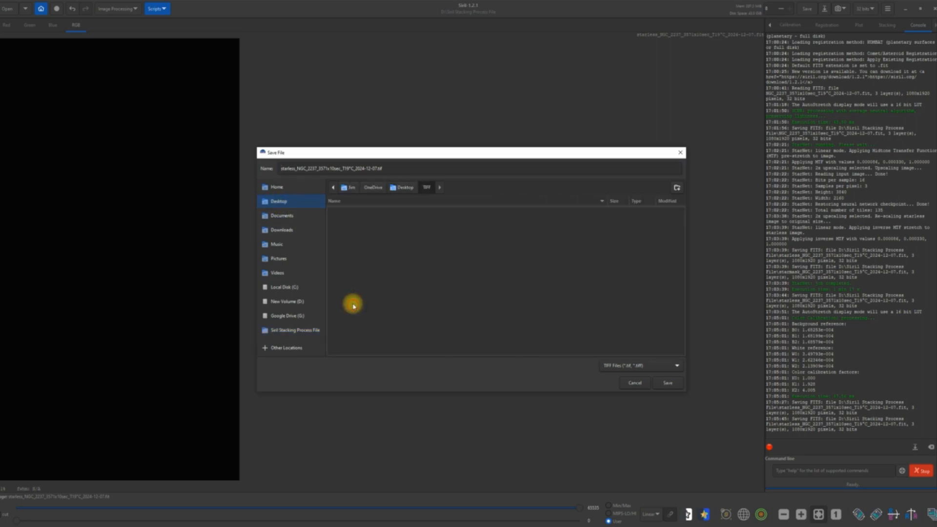
pyautogui.click(668, 383)
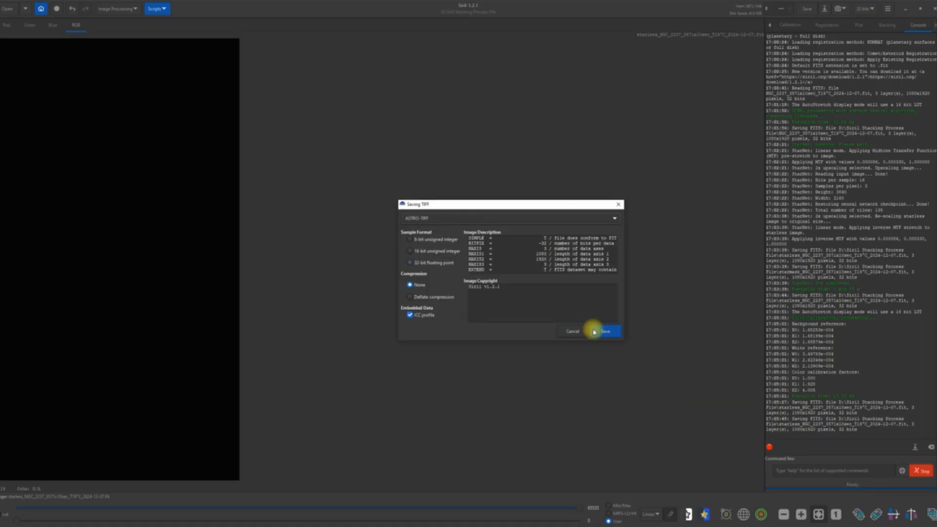
pyautogui.click(608, 331)
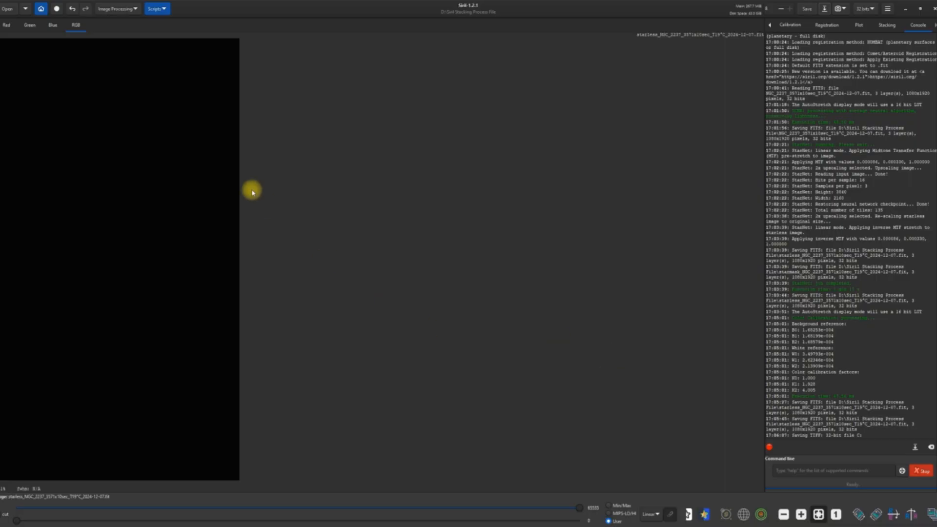
# - Open the NGC 2237 starmask file and set up a Generalised Hyperbolic Stretch with Modified arcsinh transform and Human weighted luminance
pyautogui.click(10, 9)
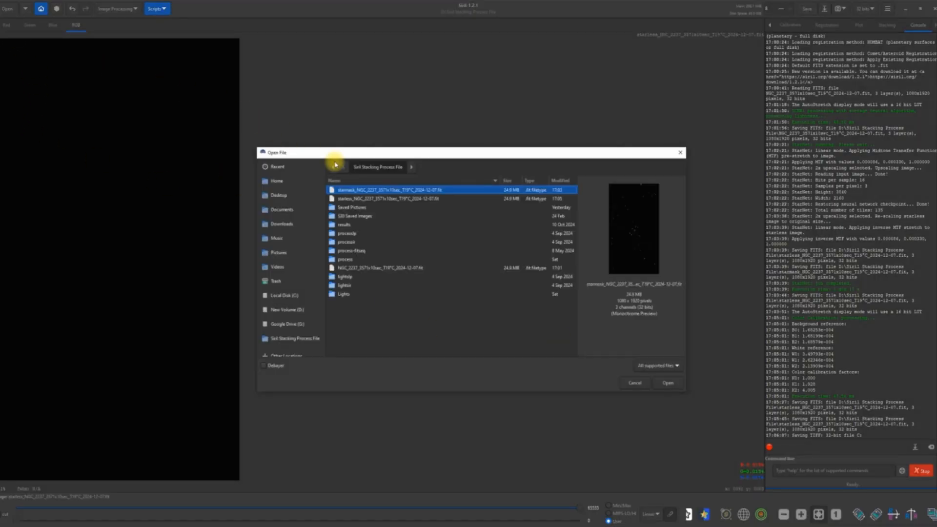
pyautogui.doubleClick(363, 192)
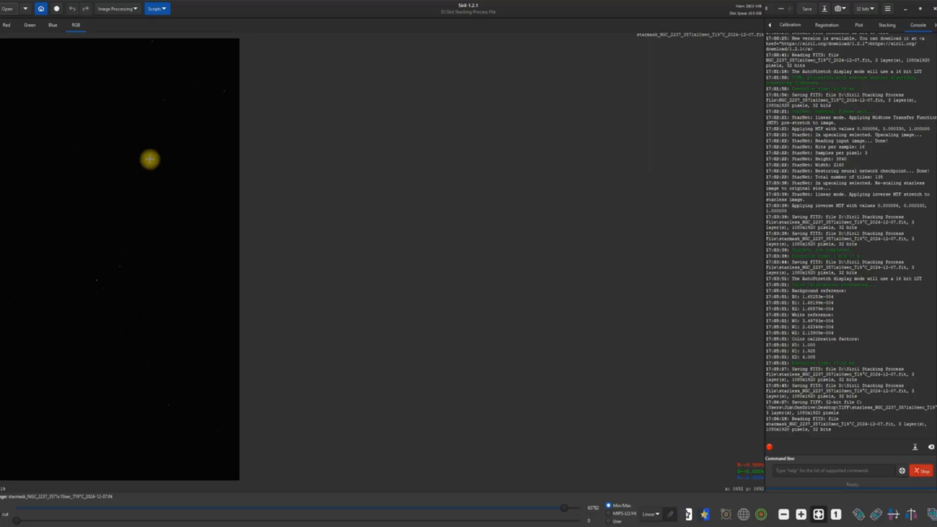
pyautogui.click(135, 10)
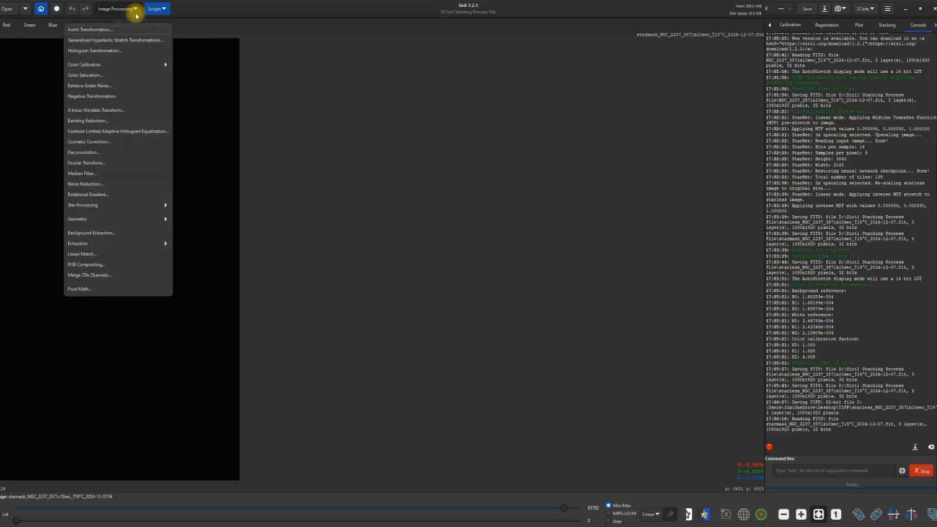
pyautogui.click(135, 41)
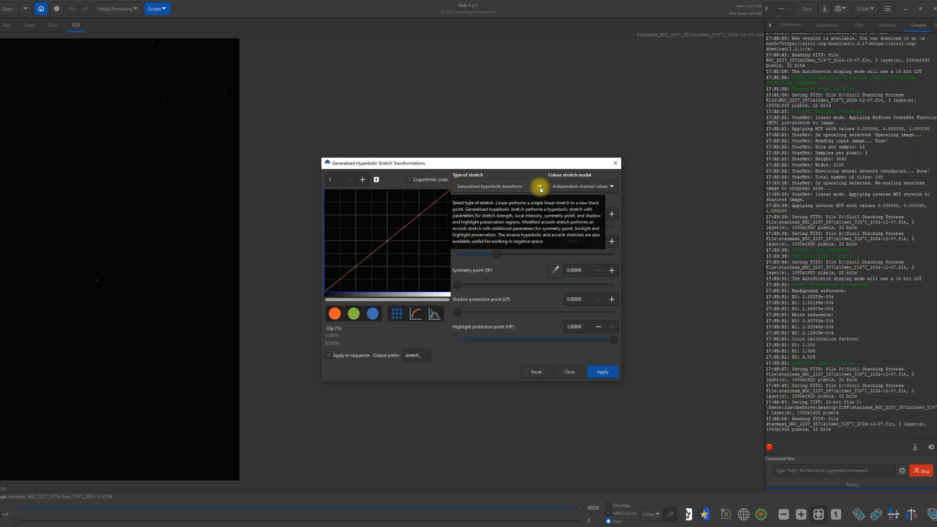
pyautogui.click(540, 187)
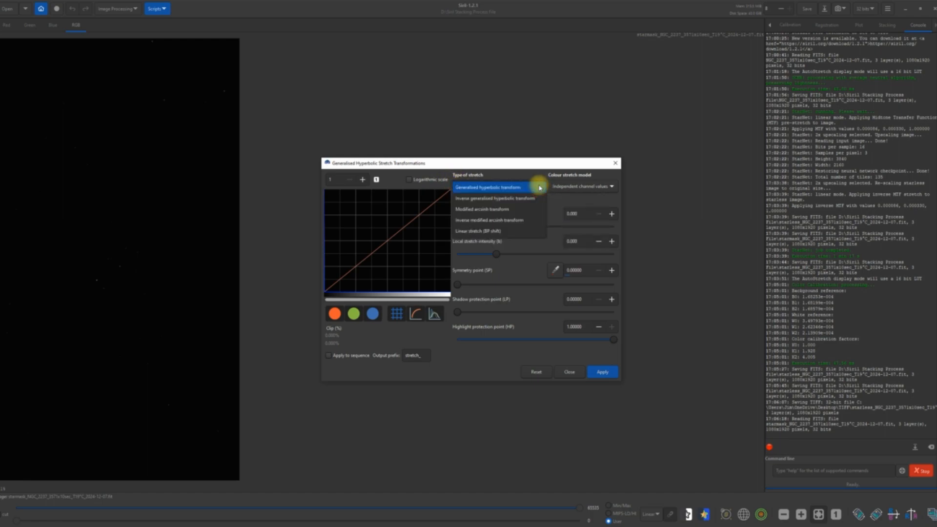
pyautogui.click(513, 214)
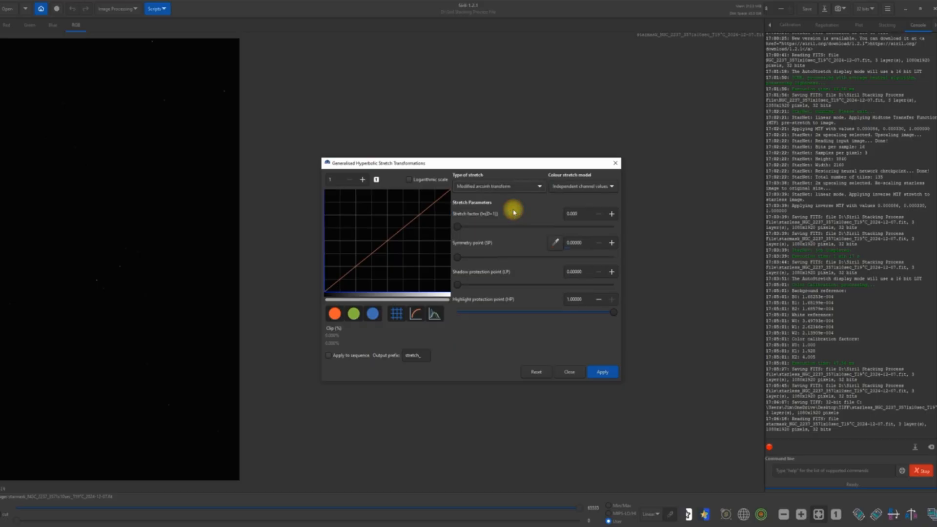
pyautogui.click(613, 187)
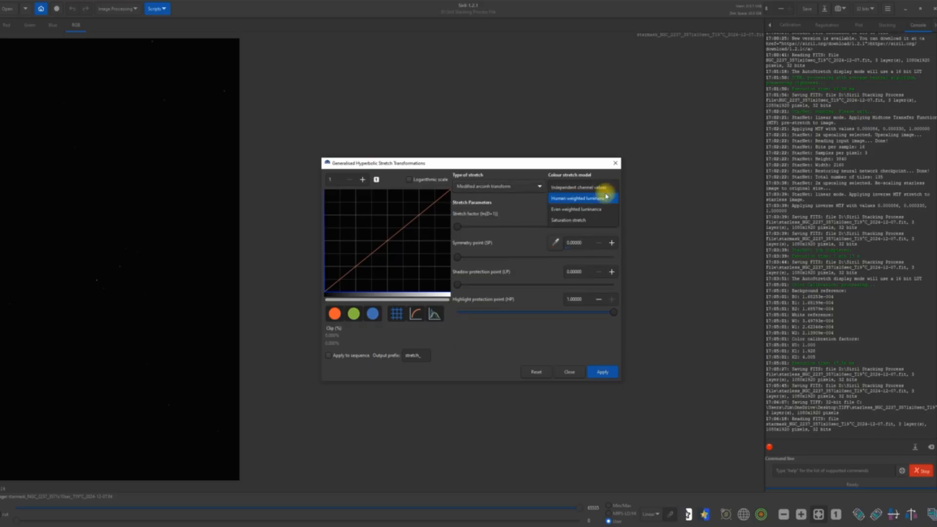
pyautogui.click(599, 198)
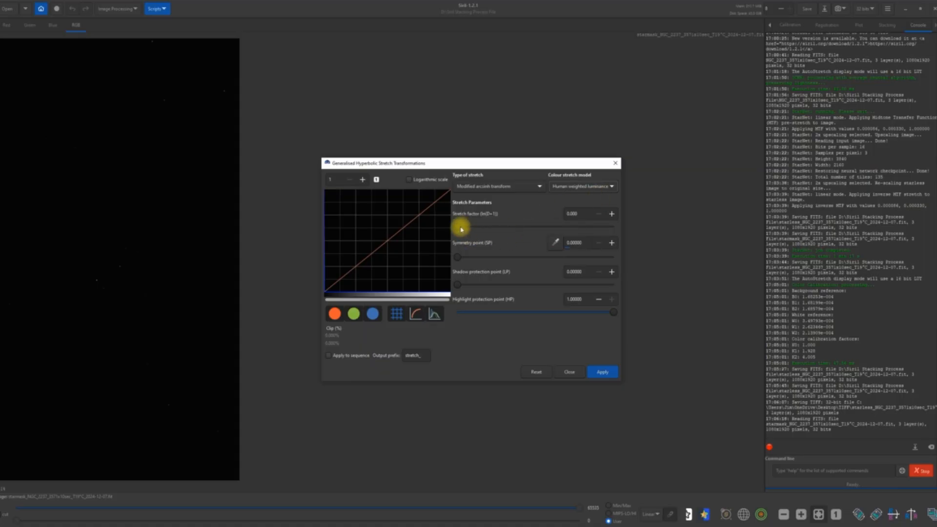
# - Apply the stretch to the star mask with a stretch factor of about 7.66 and close the stretch dialog
pyautogui.moveTo(457, 230); pyautogui.dragTo(574, 237)
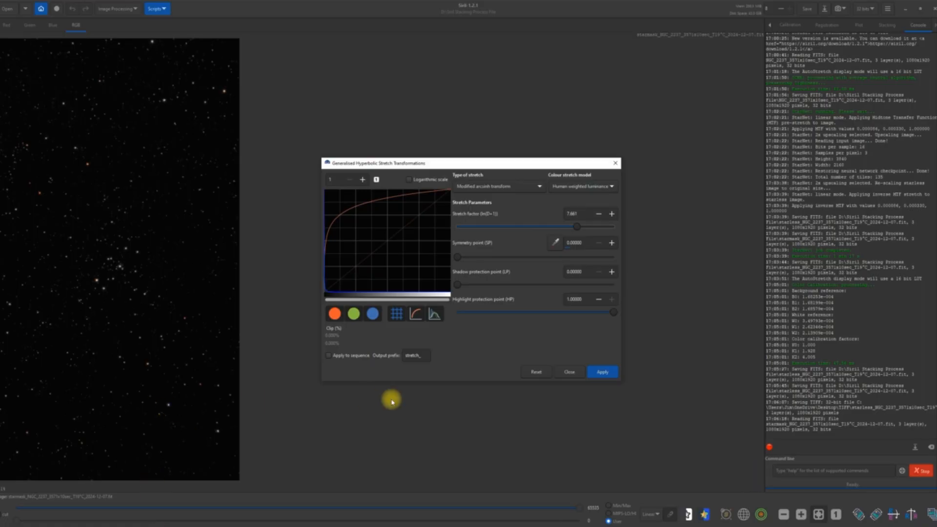
pyautogui.click(600, 372)
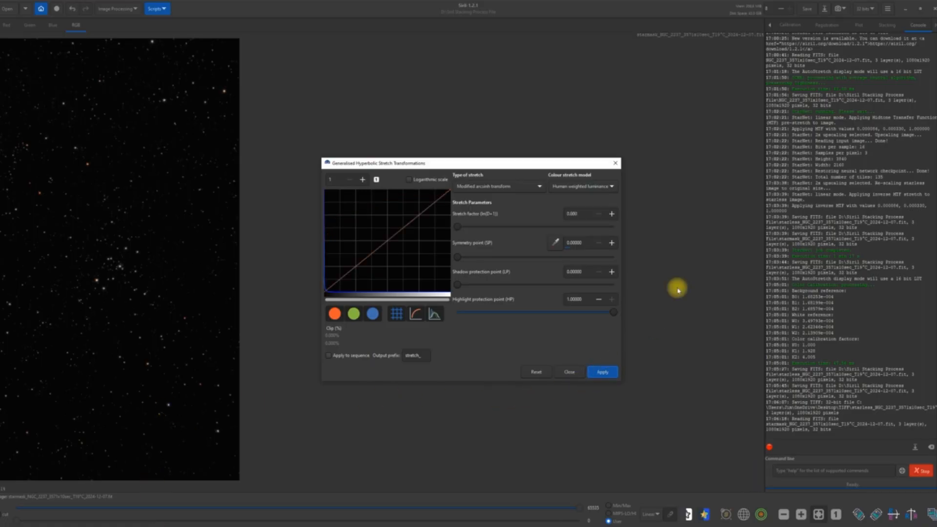
pyautogui.click(567, 374)
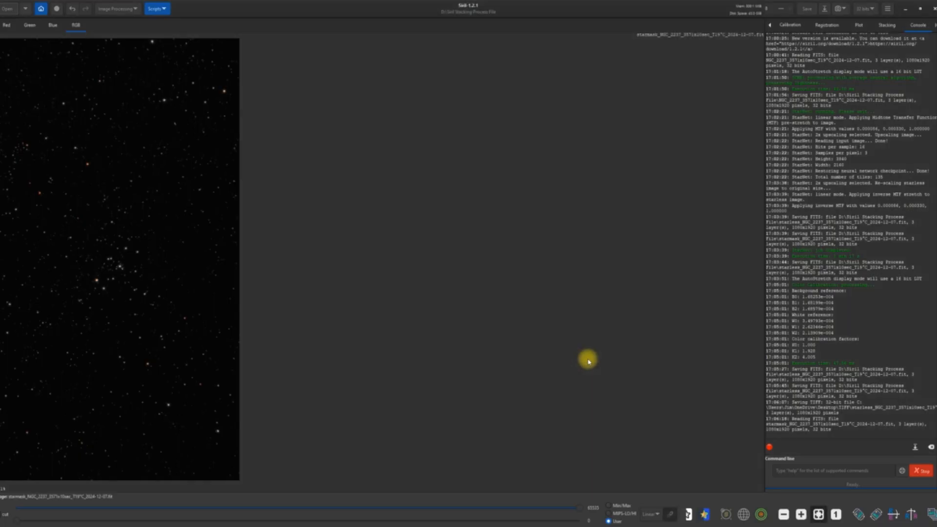
# - Save the stretched star mask and export it as a 32-bit TIFF into the Desktop's TIFF folder, keeping its file name
pyautogui.click(801, 11)
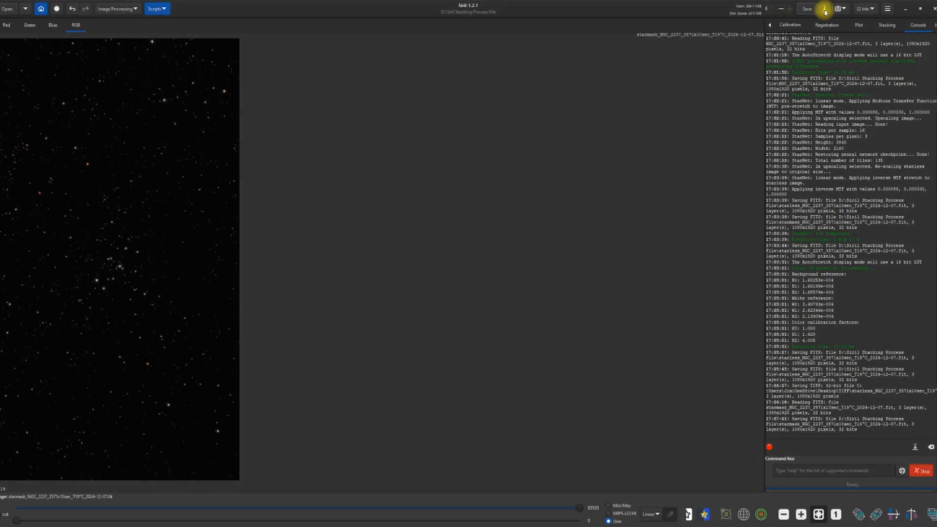
pyautogui.click(825, 10)
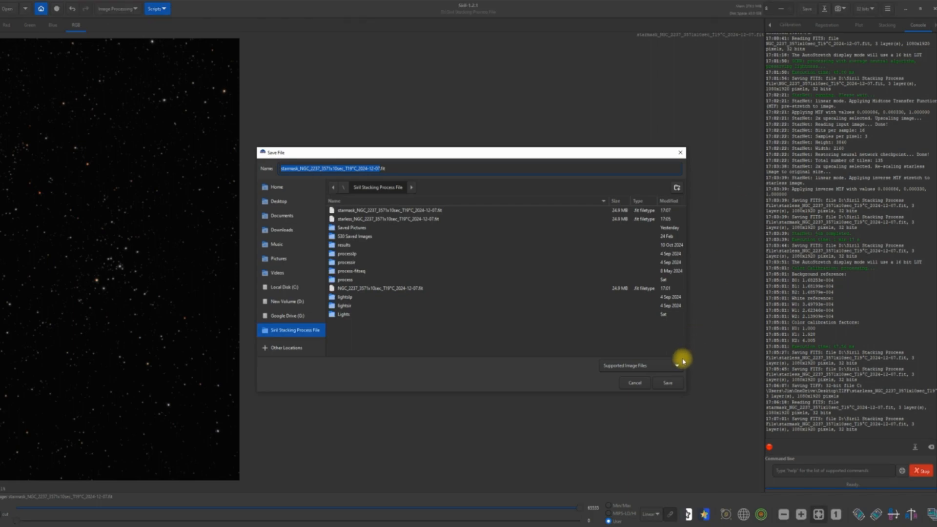
pyautogui.click(680, 366)
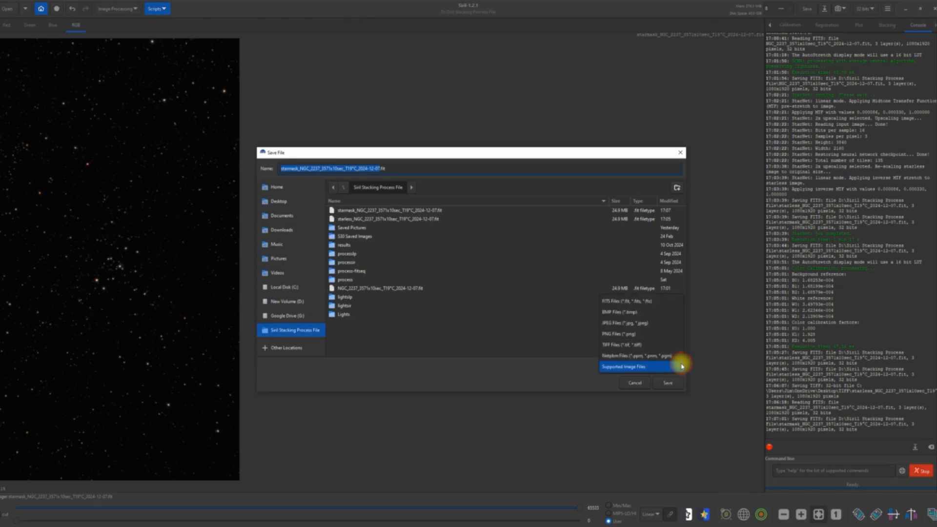
pyautogui.click(647, 345)
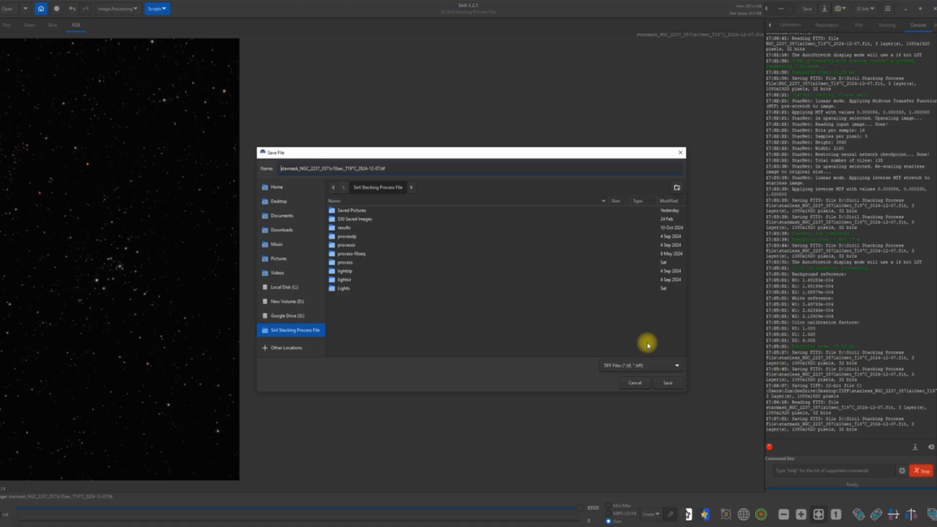
pyautogui.click(298, 204)
pyautogui.click(350, 307)
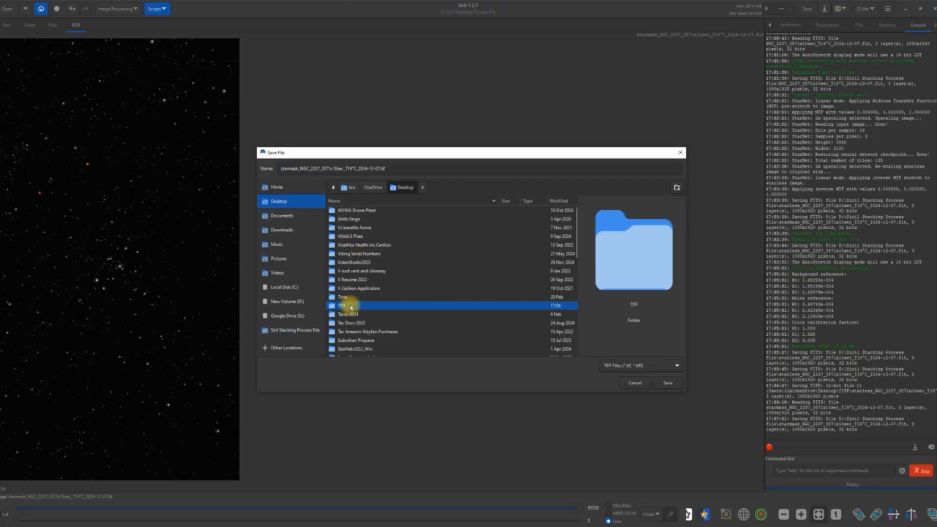
pyautogui.doubleClick(350, 306)
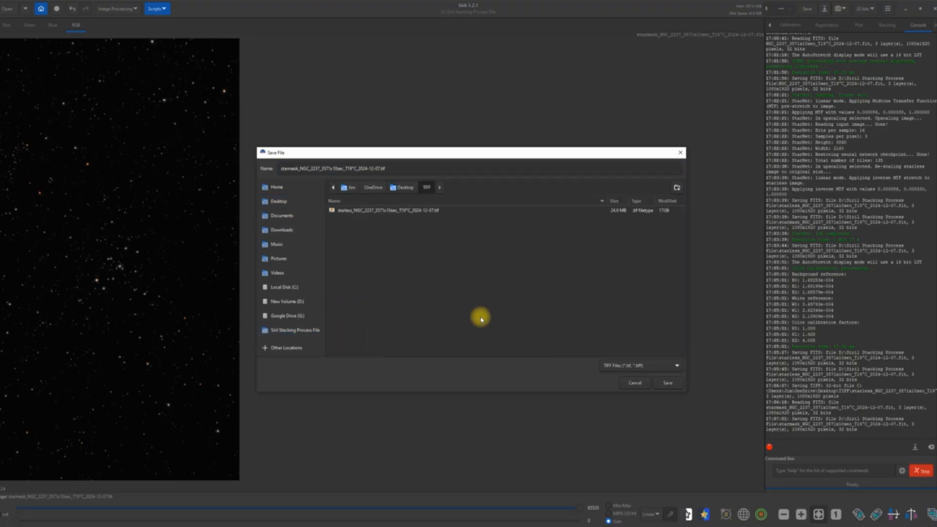
pyautogui.click(667, 384)
pyautogui.click(565, 331)
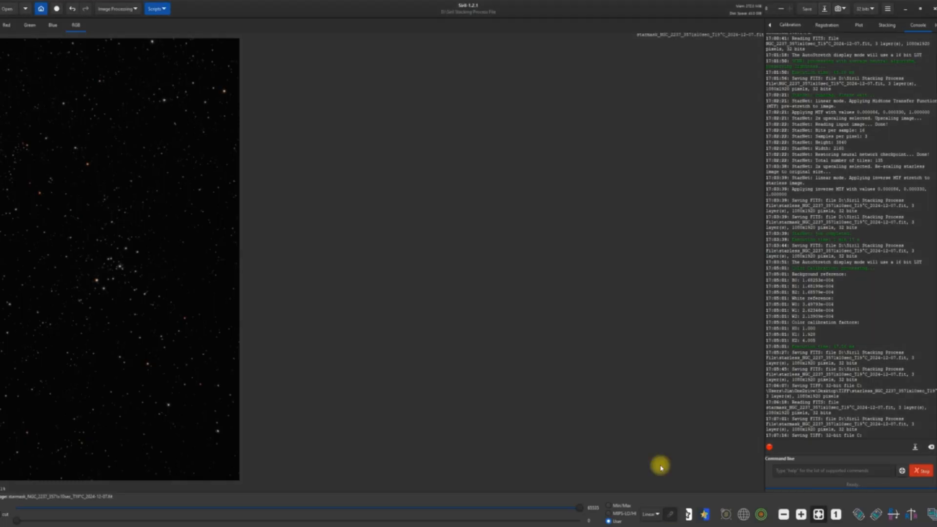
# - Minimize Siril, launch GraXpert and load the starless NGC 2237 TIFF from the Desktop's TIFF folder
pyautogui.click(904, 11)
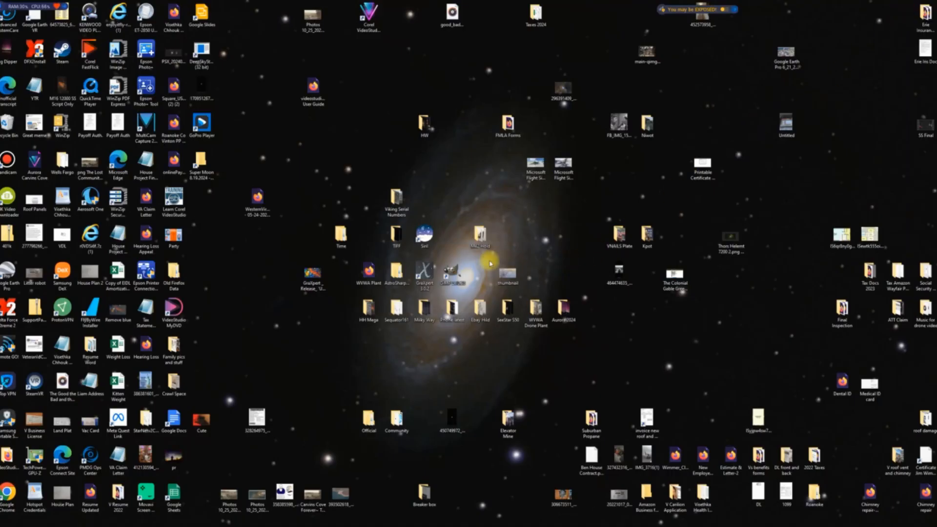
pyautogui.doubleClick(424, 275)
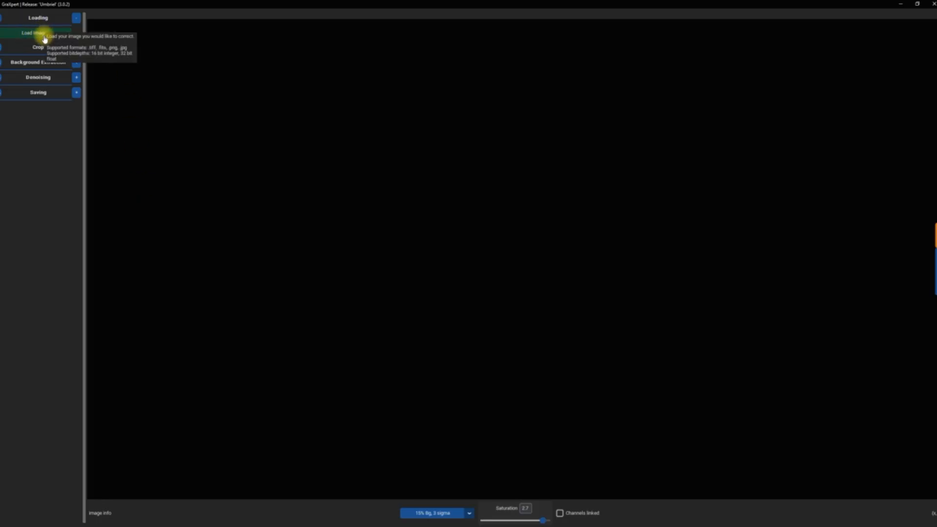
pyautogui.click(41, 37)
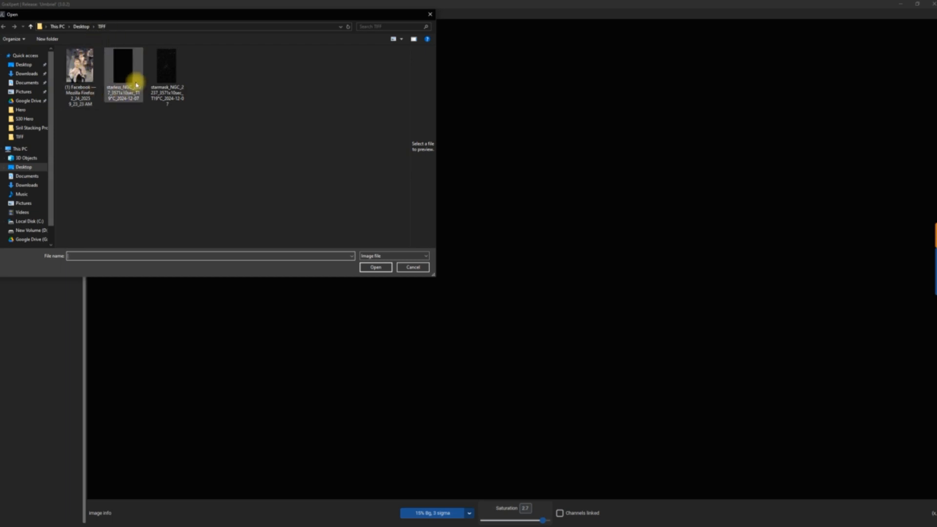
pyautogui.doubleClick(128, 76)
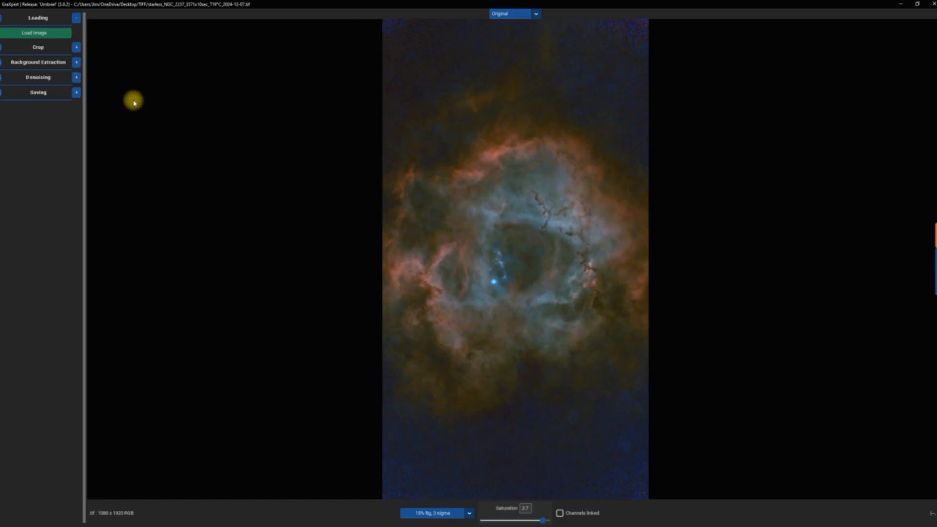
# - Calculate the background with the AI interpolation method and smoothing 0.0, view the extracted background, and return to the gradient-corrected image
pyautogui.click(76, 63)
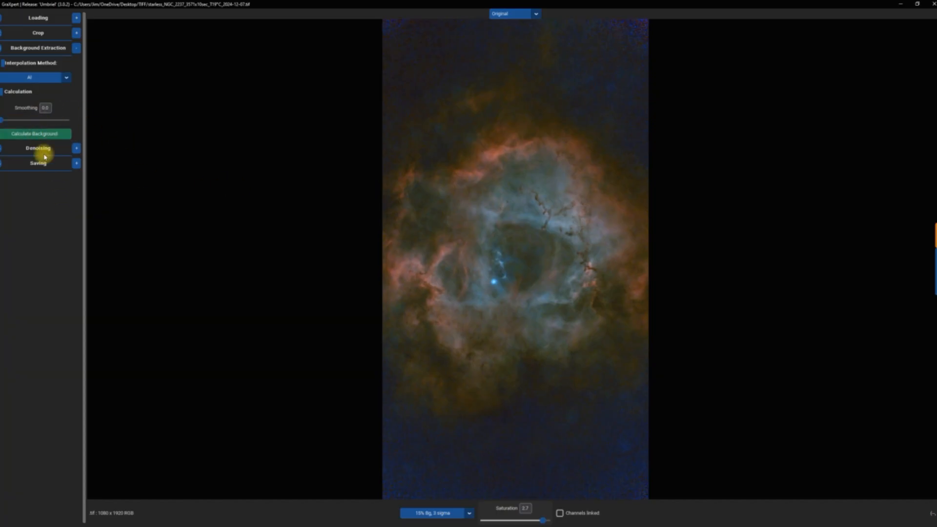
pyautogui.click(41, 137)
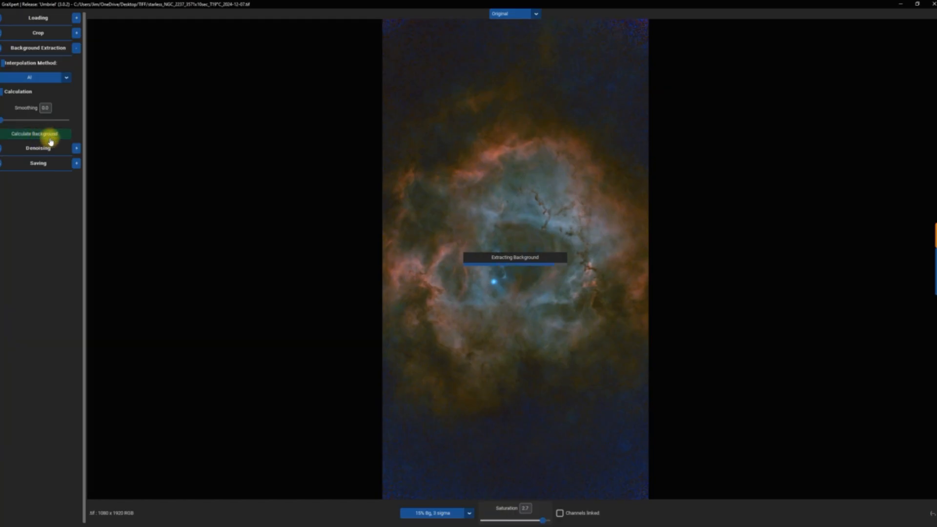
pyautogui.click(537, 14)
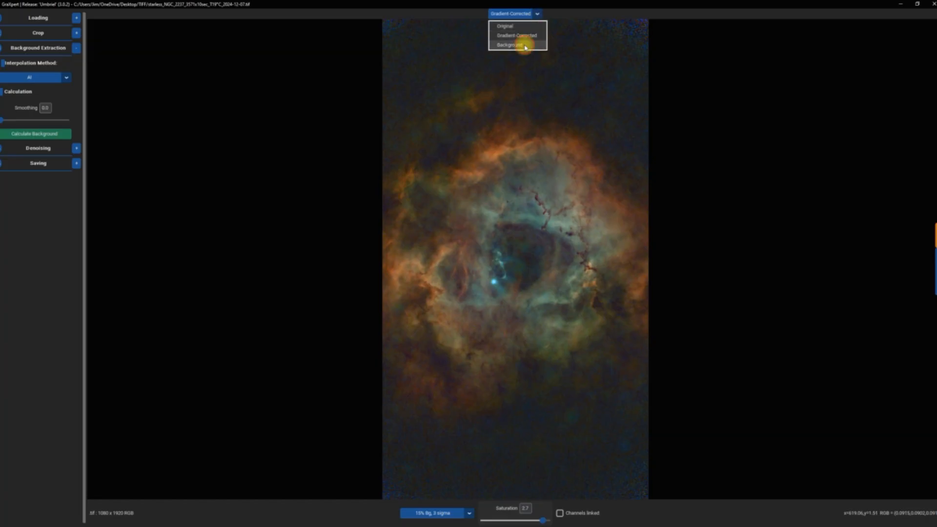
pyautogui.click(525, 45)
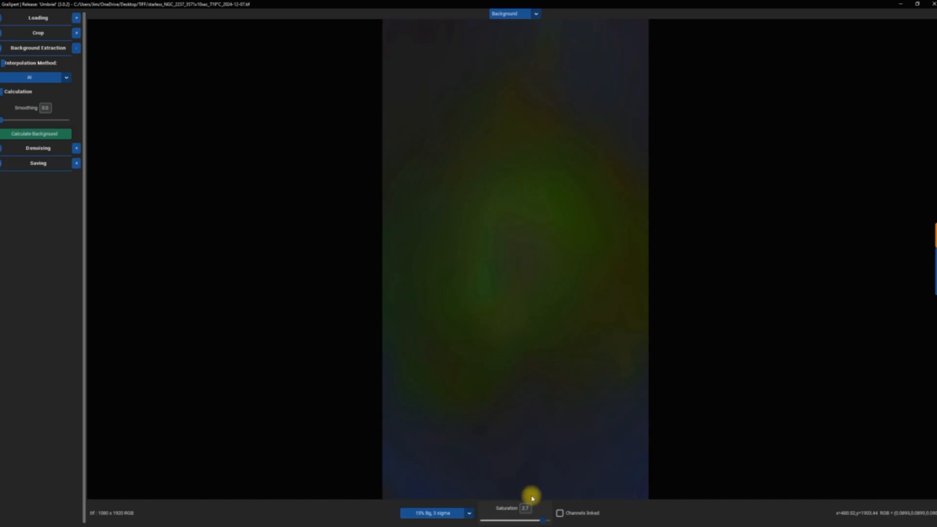
pyautogui.click(535, 15)
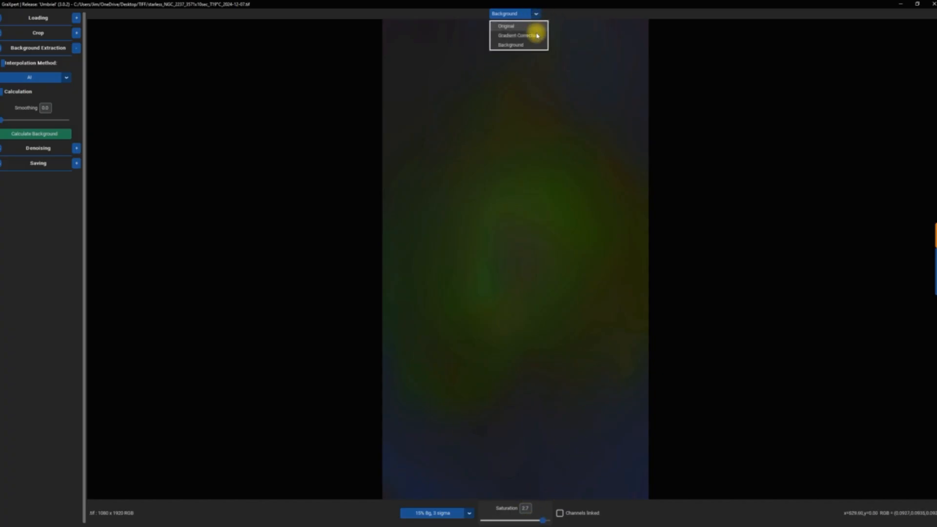
pyautogui.click(536, 36)
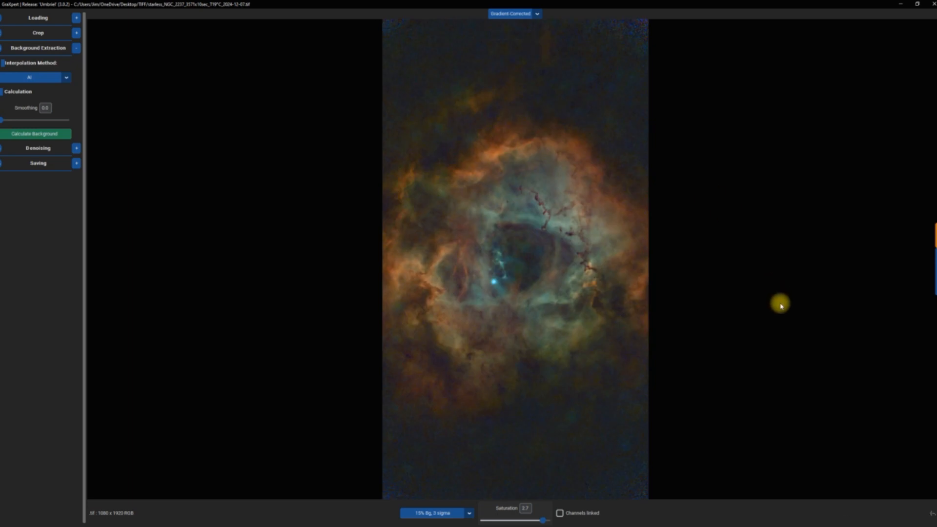
# - Denoise the gradient-corrected image with a denoise strength slightly above 0.6
pyautogui.click(77, 148)
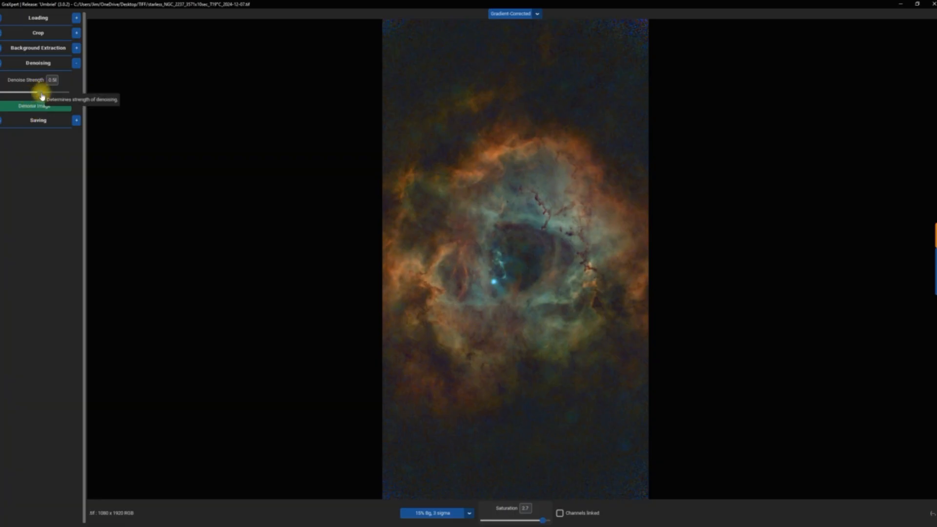
pyautogui.moveTo(42, 96); pyautogui.dragTo(46, 98)
pyautogui.click(31, 113)
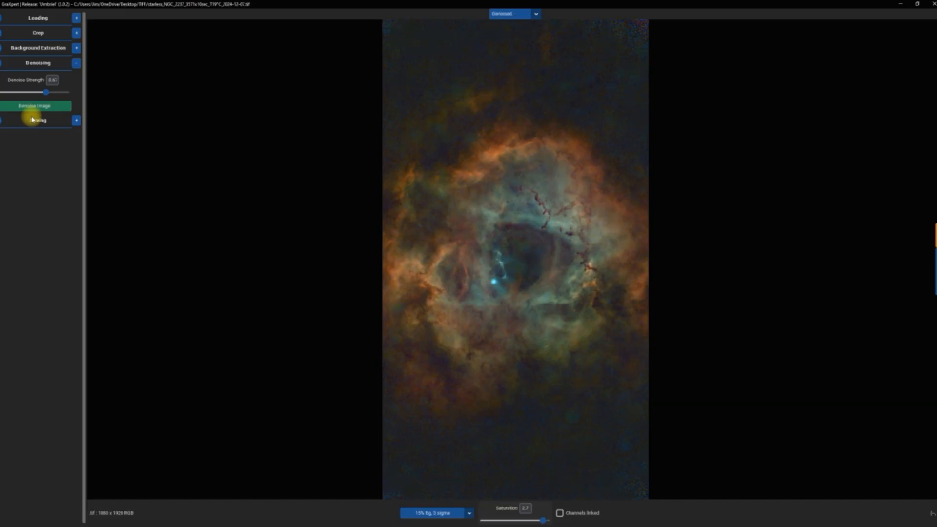
# - Save the processed image as a 32-bit TIFF in the Desktop's TIFF folder under the suggested GraXpert name and close GraXpert
pyautogui.click(76, 121)
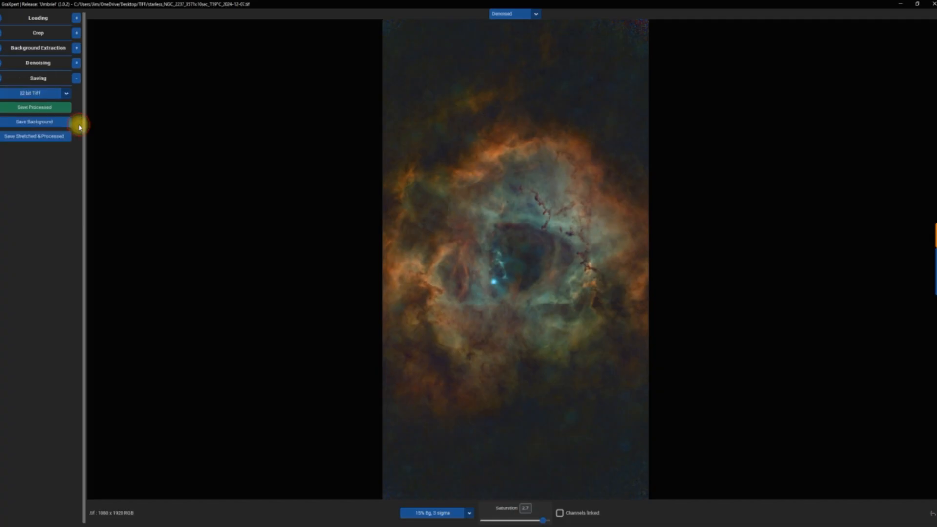
pyautogui.click(35, 108)
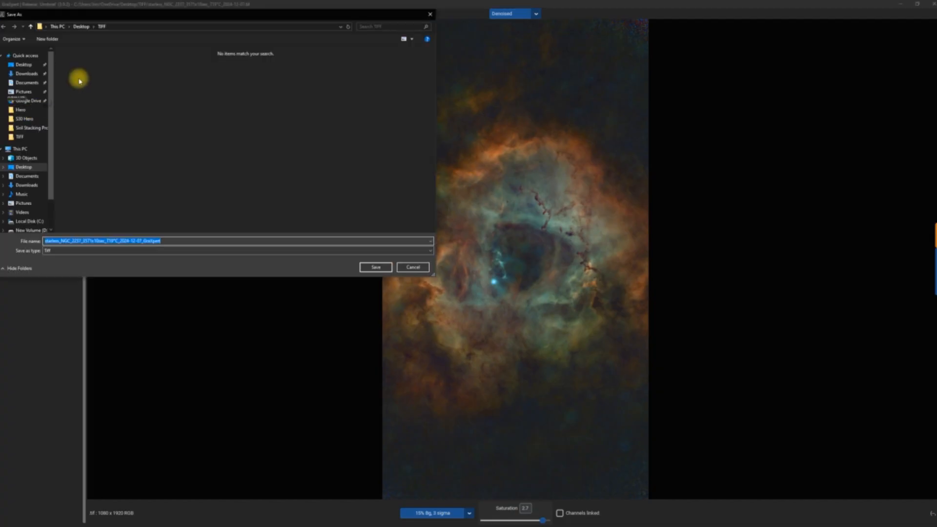
pyautogui.click(375, 267)
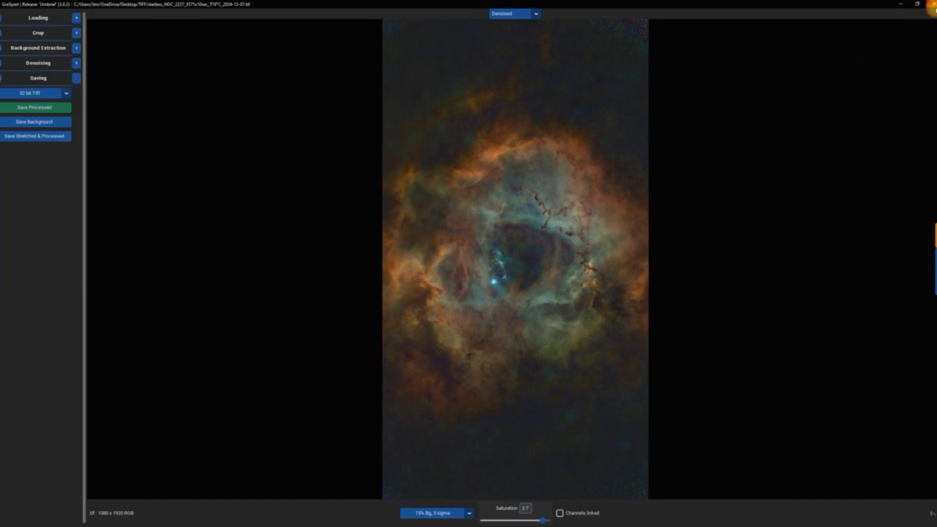
pyautogui.click(934, 5)
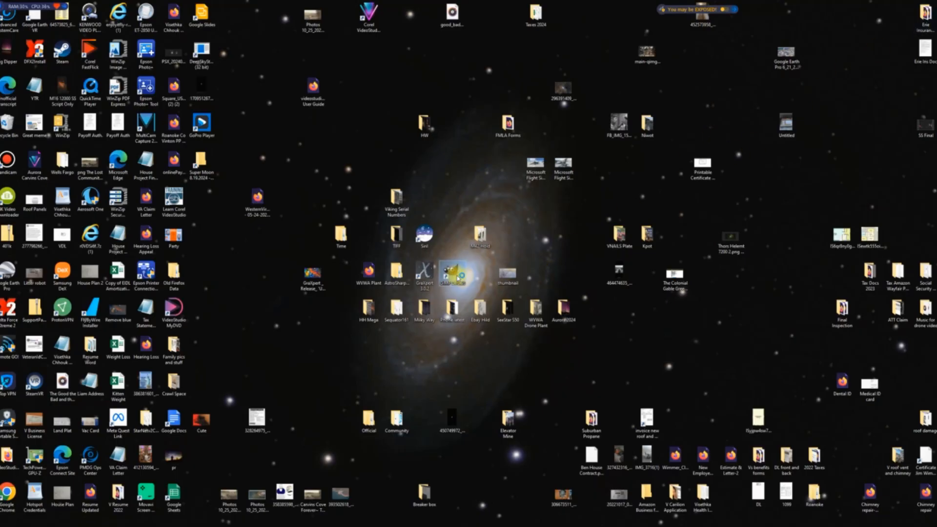
# - Launch GIMP, dismiss its About window and open the starless NGC 2237 GraXpert TIFF from the Desktop's TIFF folder
pyautogui.doubleClick(457, 279)
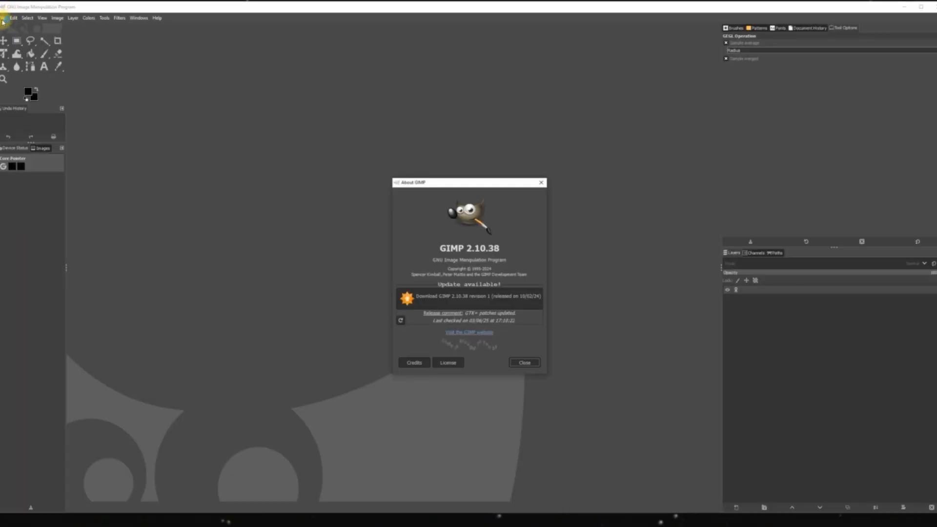
pyautogui.click(521, 364)
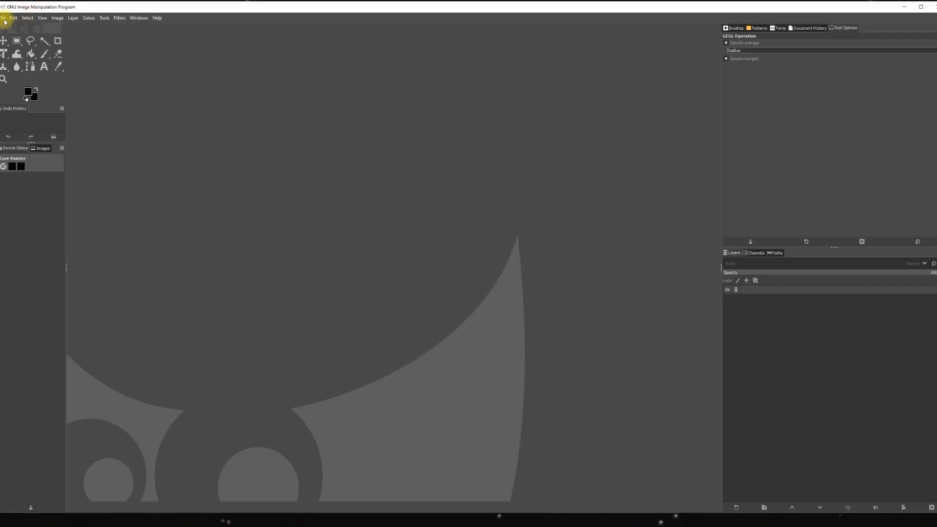
pyautogui.click(5, 19)
pyautogui.click(16, 47)
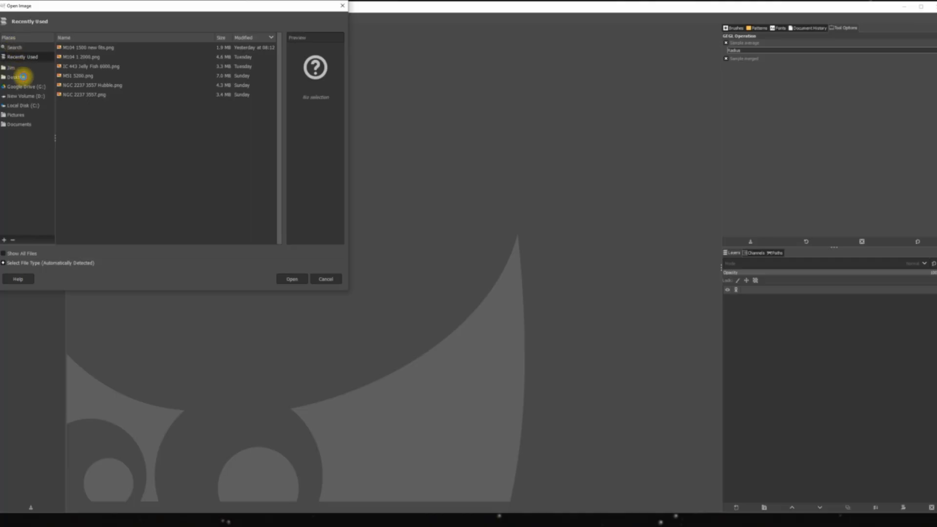
pyautogui.click(23, 77)
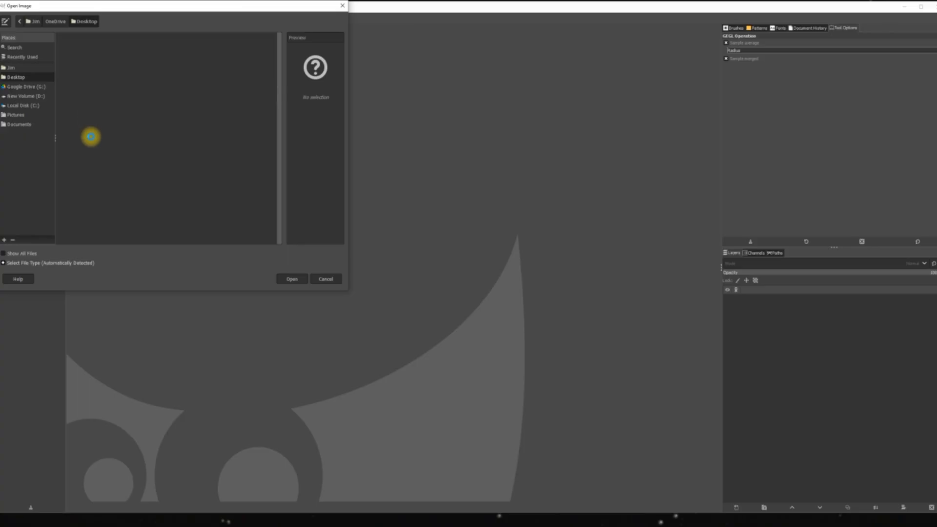
pyautogui.scroll(-5, 96, 193)
pyautogui.doubleClick(69, 216)
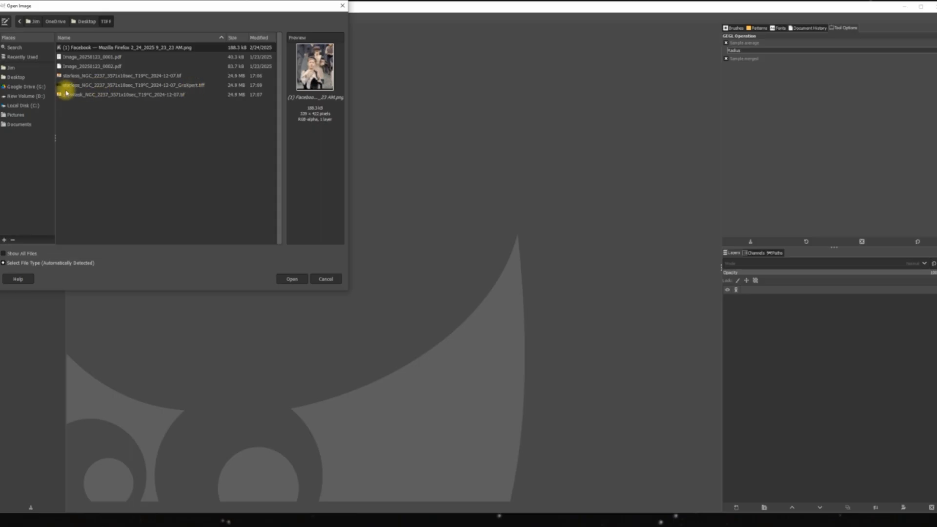
pyautogui.doubleClick(184, 86)
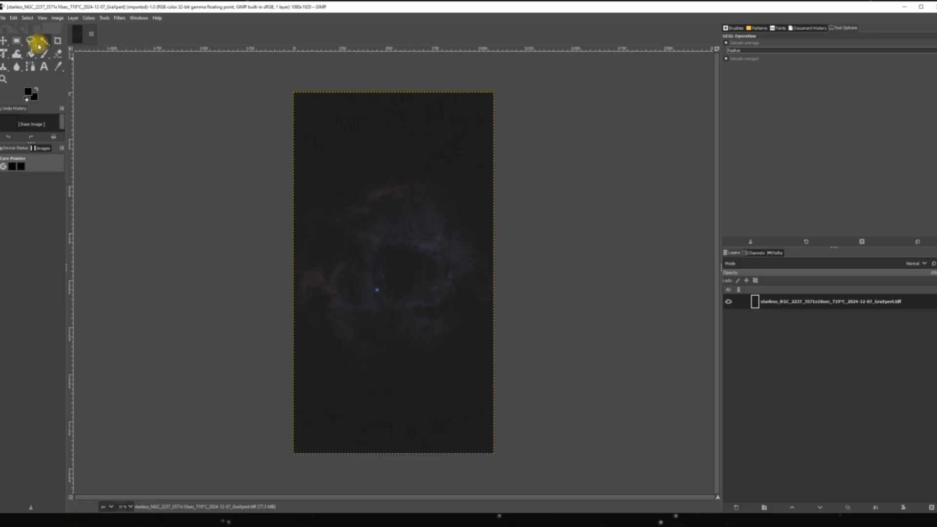
# - Set up an export of the starless image with Flexible Image Transport System as the file type, keeping its base name
pyautogui.click(3, 18)
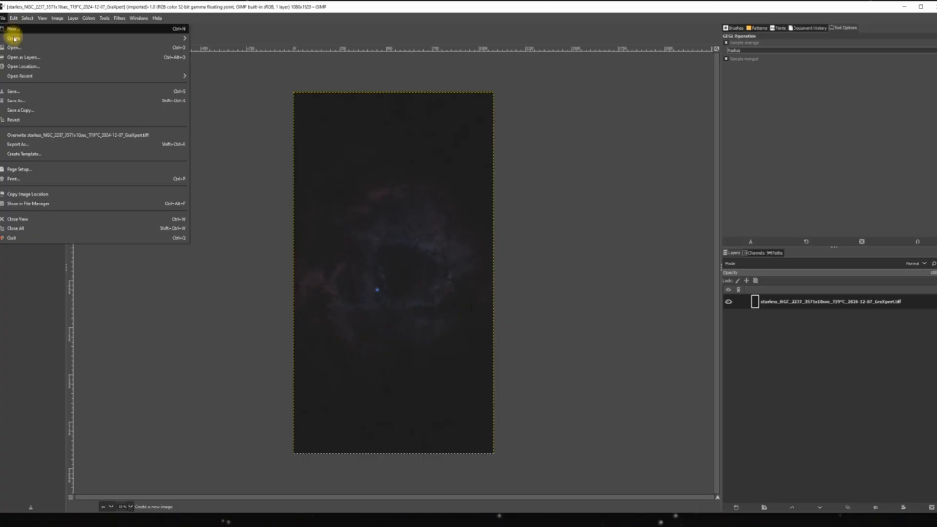
pyautogui.click(23, 146)
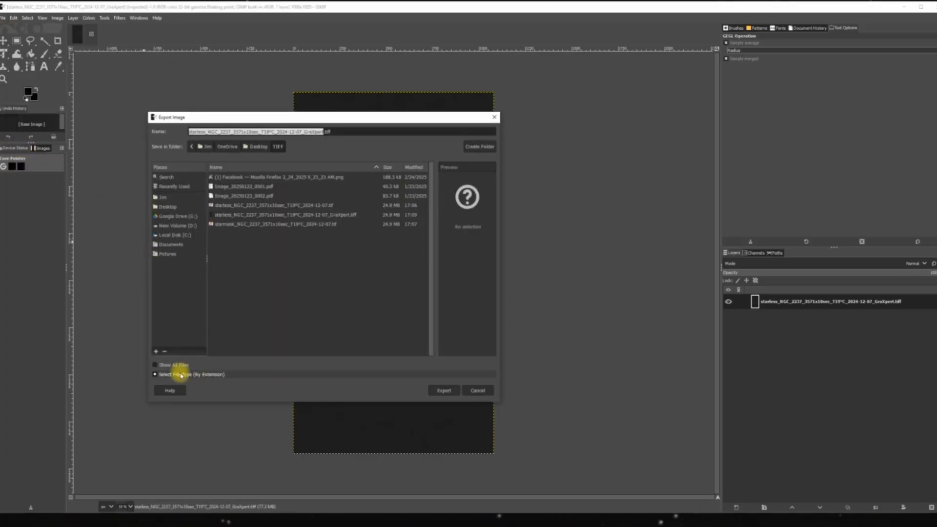
pyautogui.click(207, 374)
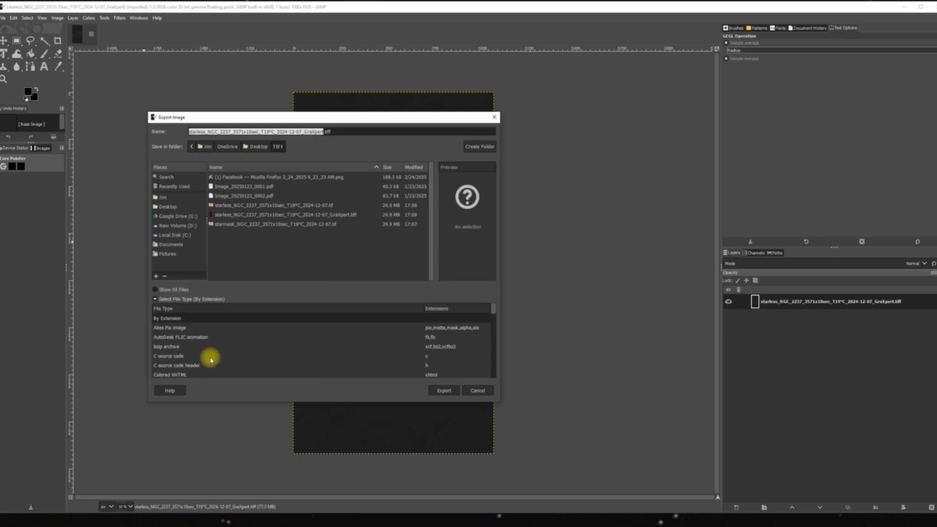
pyautogui.scroll(-5, 210, 357)
pyautogui.scroll(-1, 212, 359)
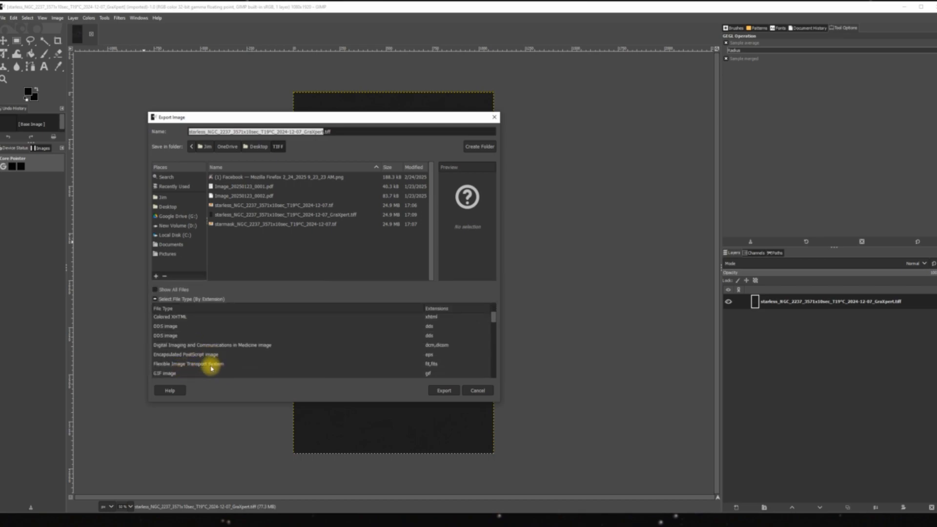
pyautogui.click(212, 365)
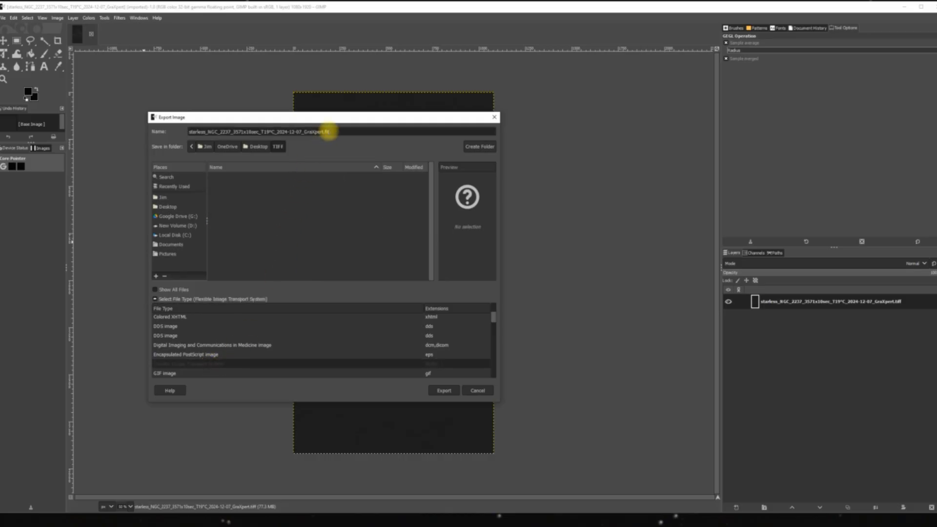
# - Export the FITS file into the Siril Stacking Process File folder on New Volume (D:) and close GIMP
pyautogui.click(187, 228)
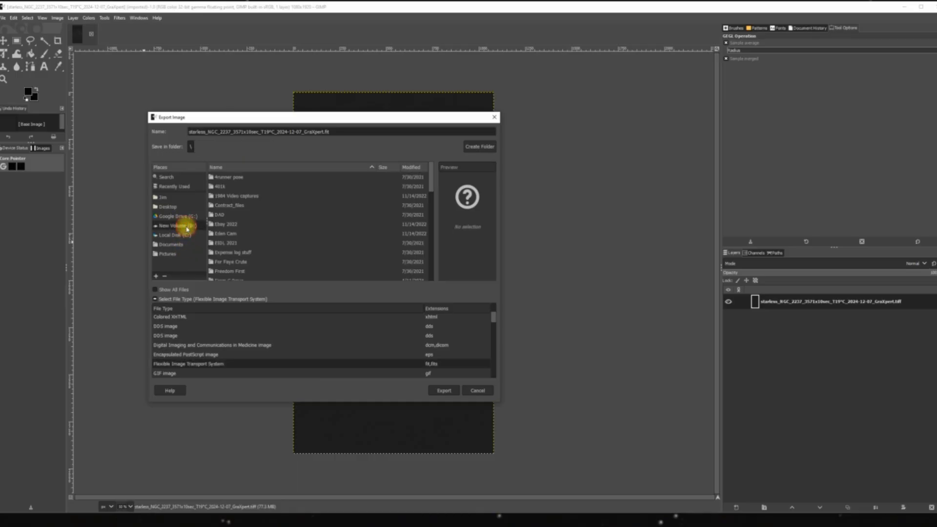
pyautogui.scroll(-10, 317, 238)
pyautogui.scroll(-2, 301, 237)
pyautogui.scroll(-1, 299, 237)
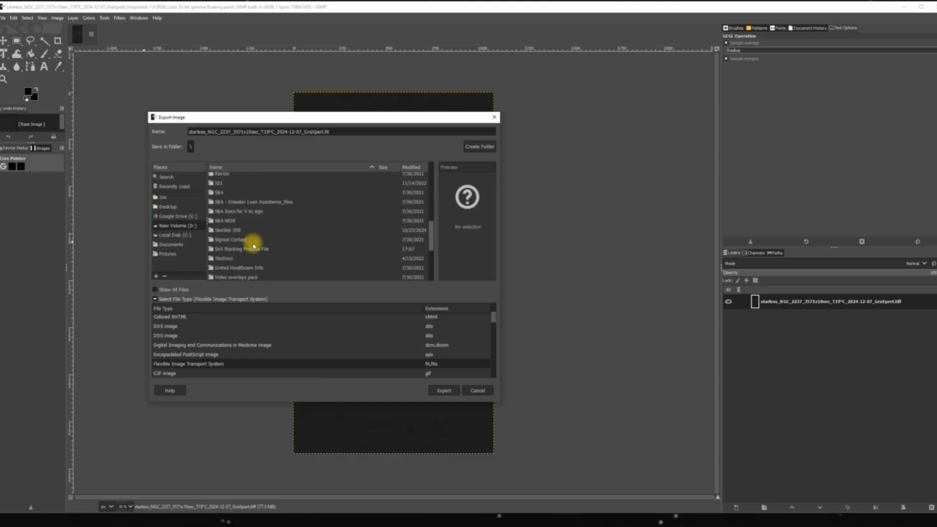
pyautogui.doubleClick(255, 251)
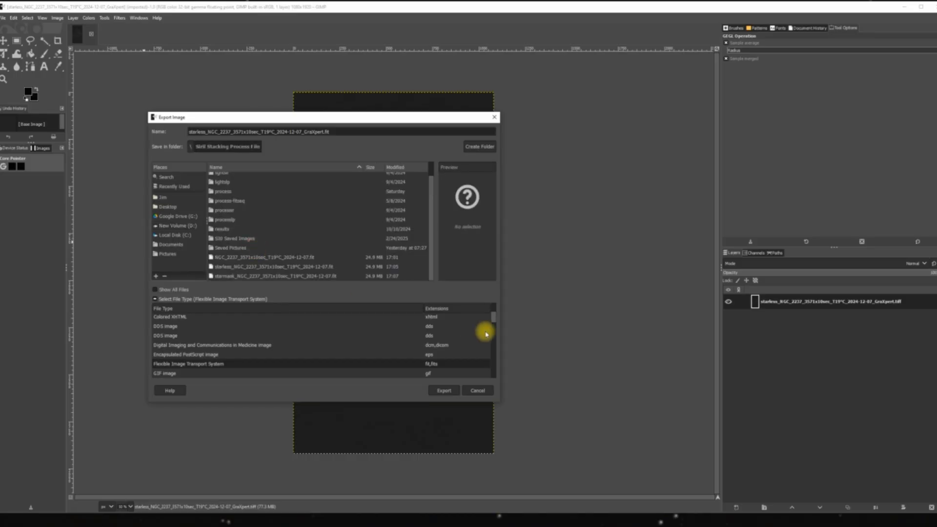
pyautogui.click(445, 391)
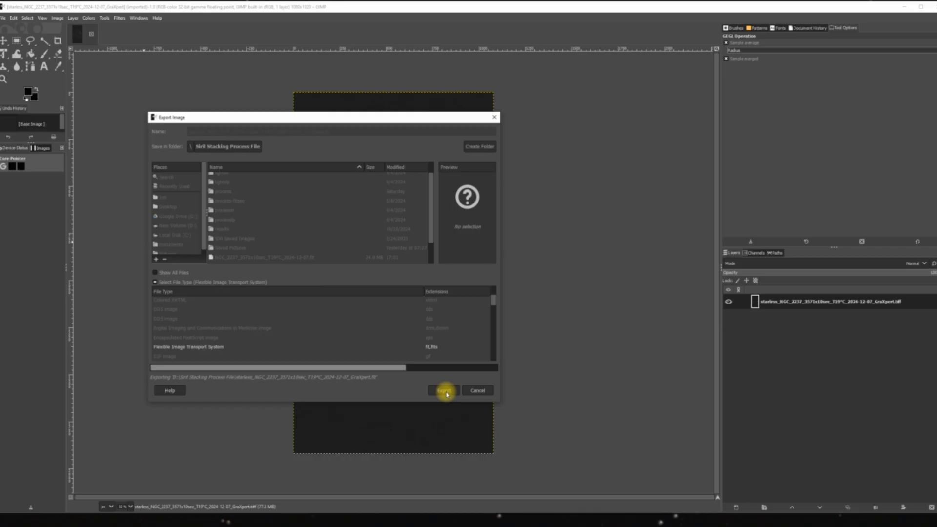
pyautogui.click(932, 7)
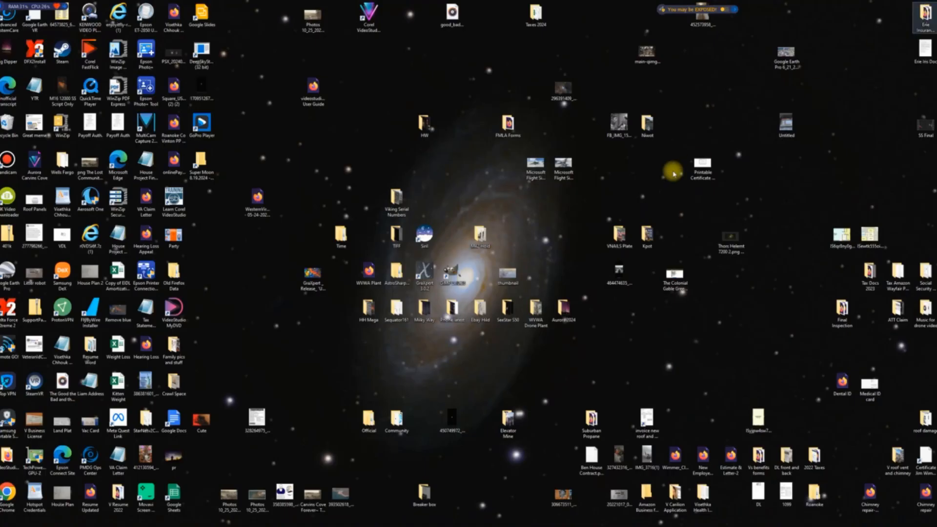
# - Switch back to Siril and open the starless NGC 2237 GraXpert FITS file from the Siril Stacking Process File folder
pyautogui.moveTo(344, 525)
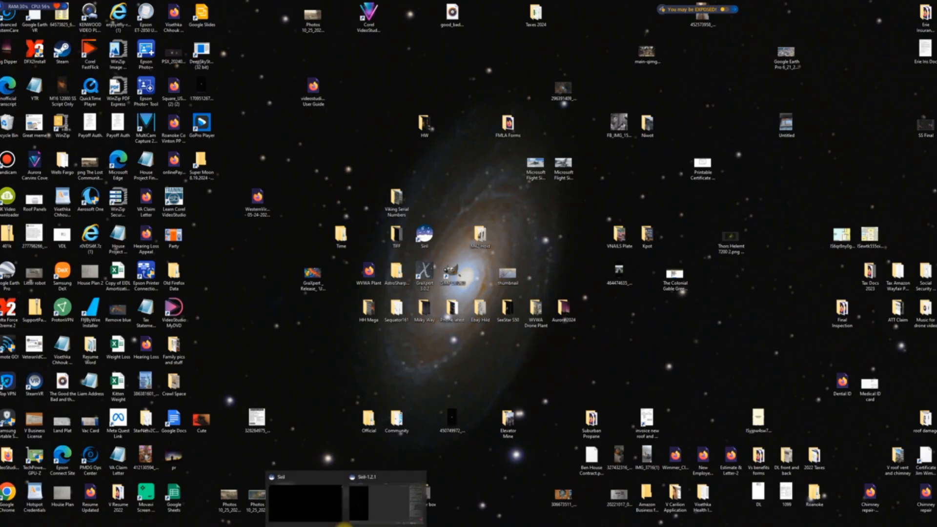
pyautogui.click(389, 494)
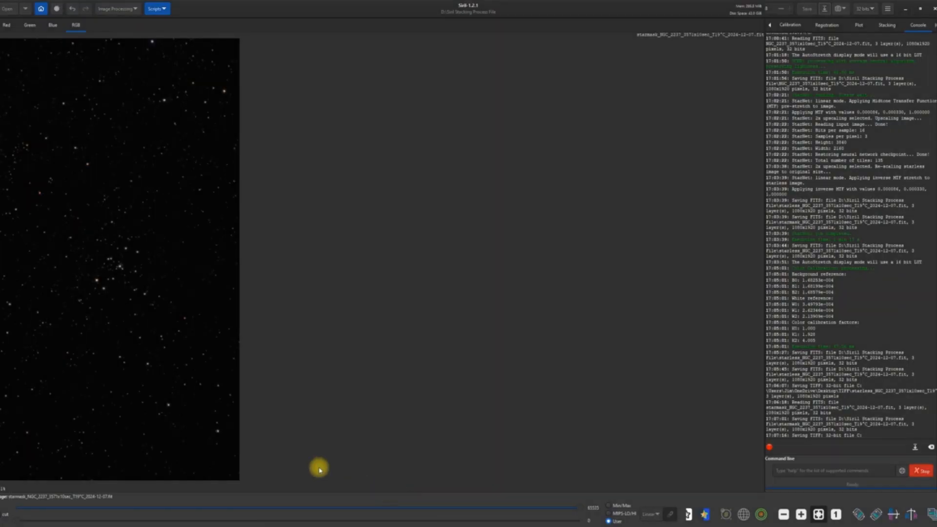
pyautogui.click(7, 8)
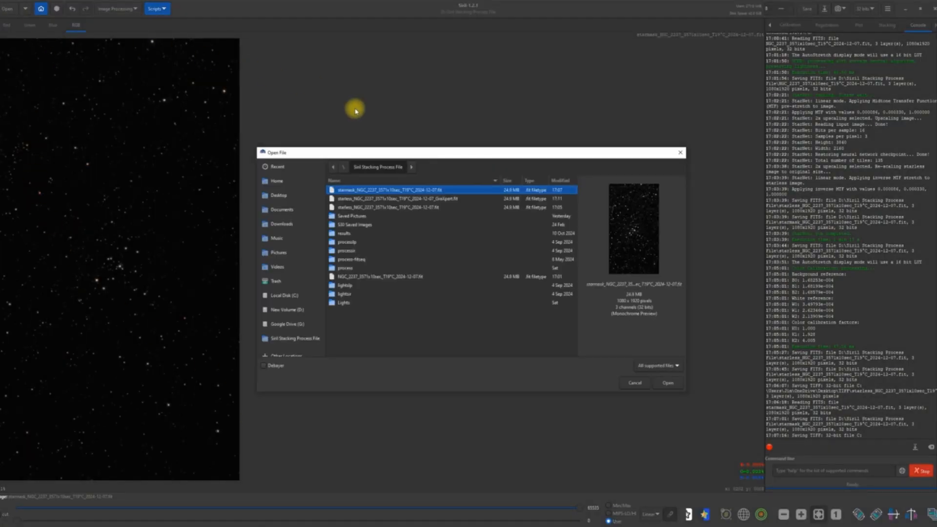
pyautogui.doubleClick(449, 199)
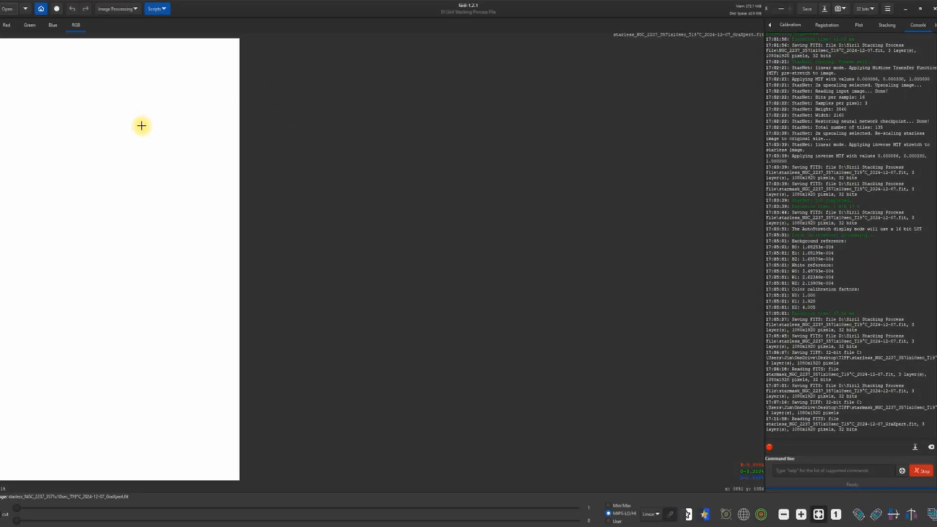
# - Apply a Generalised Hyperbolic Stretch to the starless image, using the generalised hyperbolic transform with a stretch factor of about 1.39
pyautogui.click(135, 9)
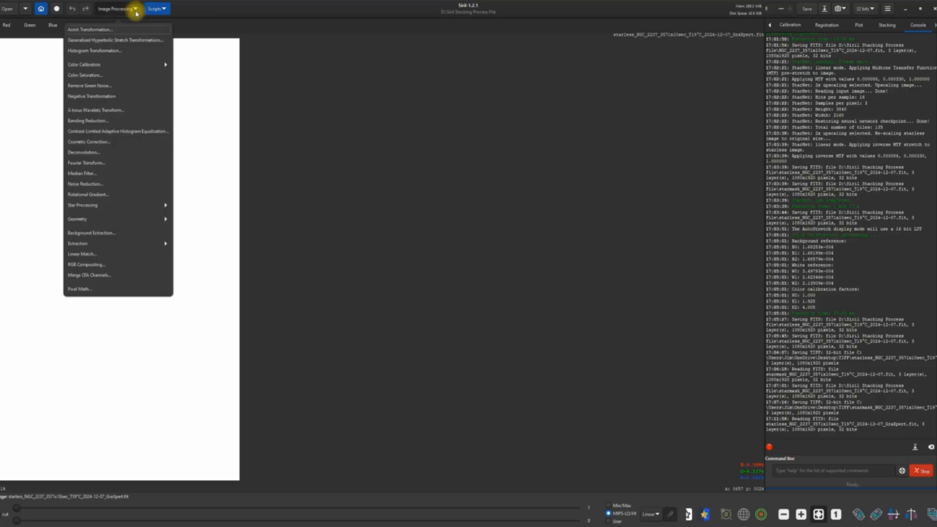
pyautogui.click(130, 41)
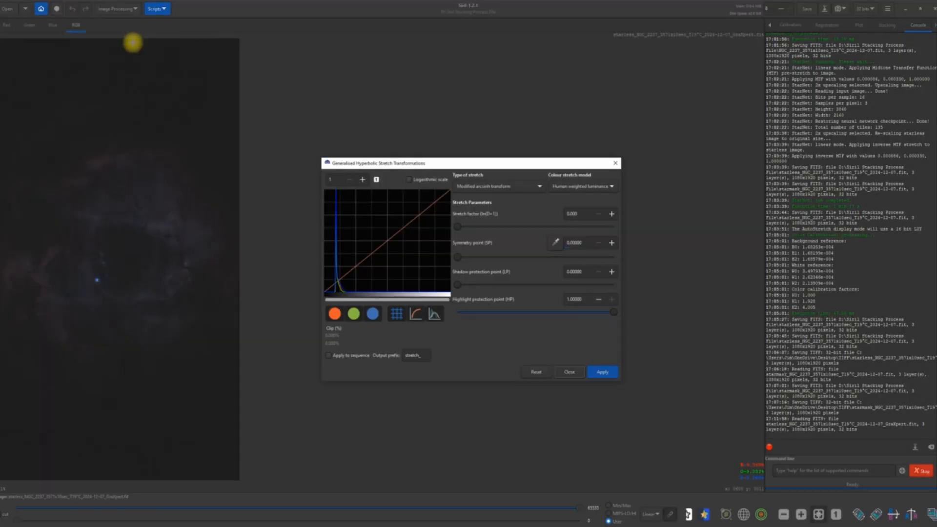
pyautogui.click(542, 187)
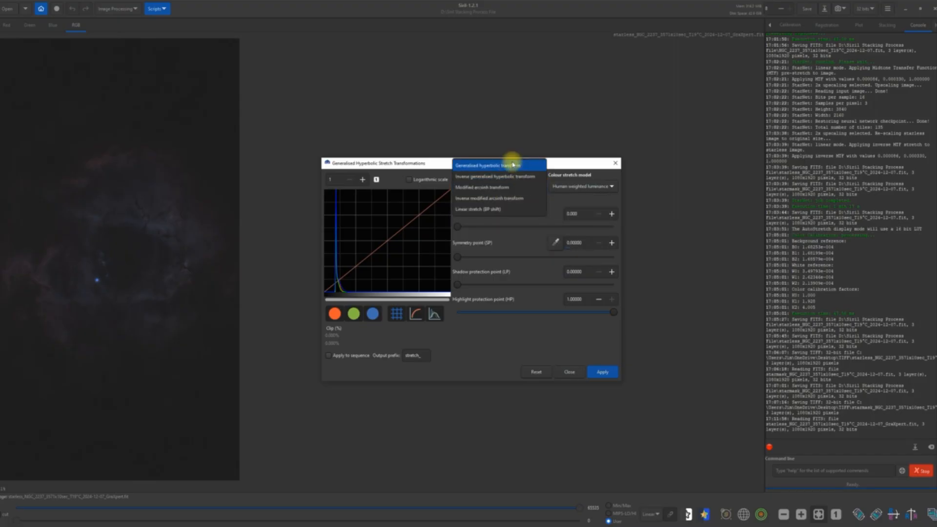
pyautogui.click(520, 168)
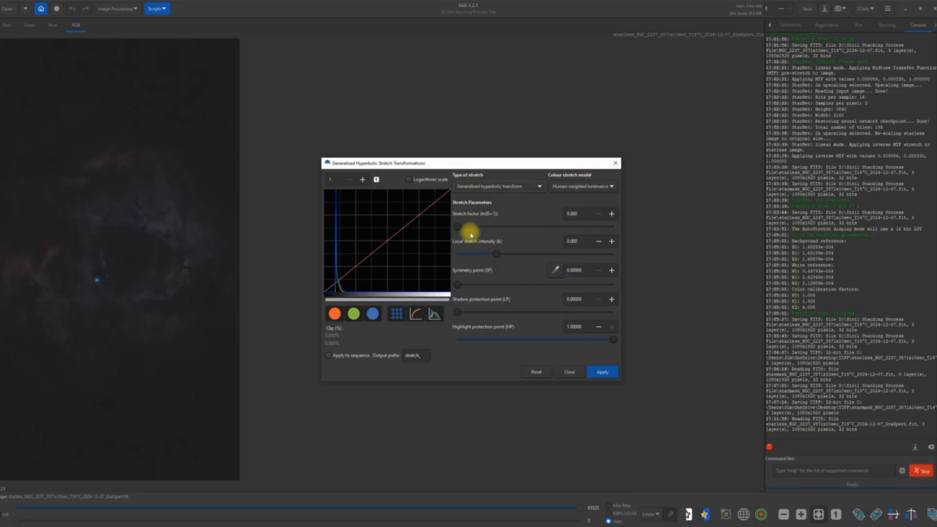
pyautogui.moveTo(458, 228); pyautogui.dragTo(485, 232)
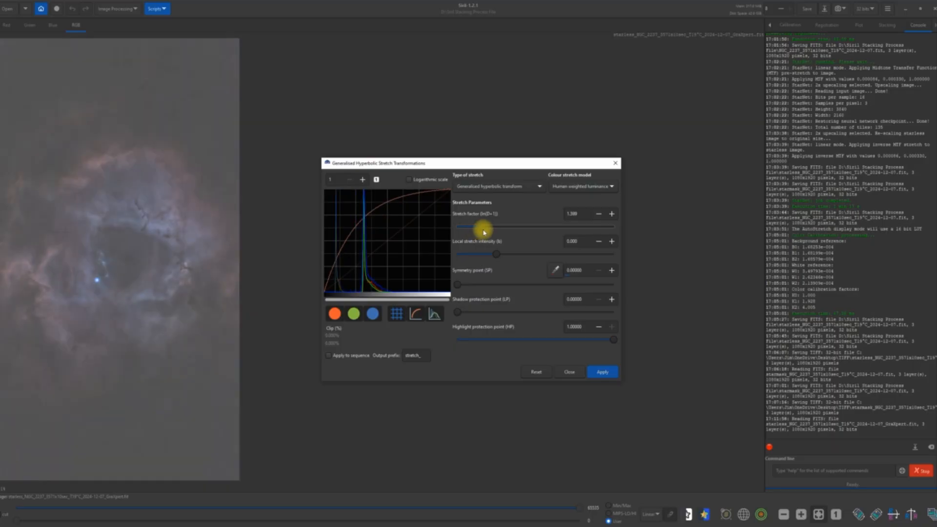
pyautogui.click(604, 373)
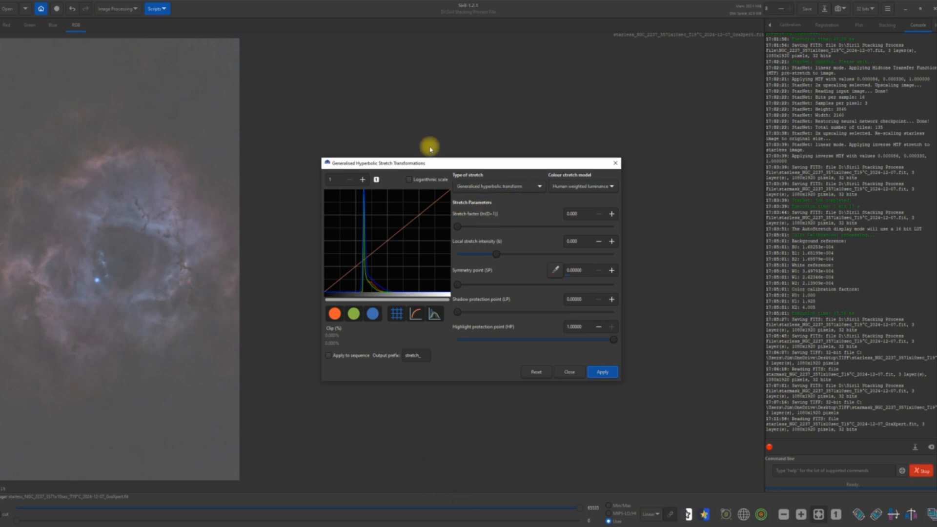
# - Apply a linear stretch (BP shift) to the starless image with the black point at about 0.22
pyautogui.click(540, 187)
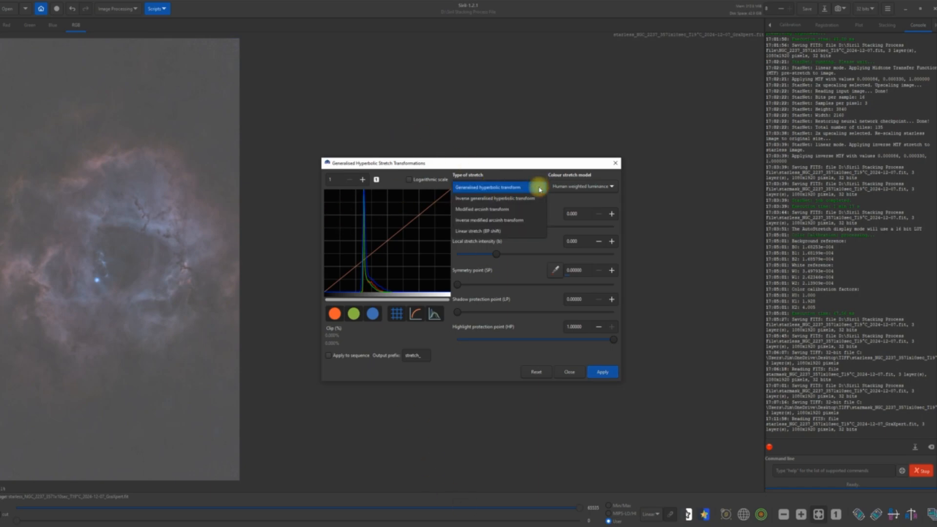
pyautogui.click(504, 233)
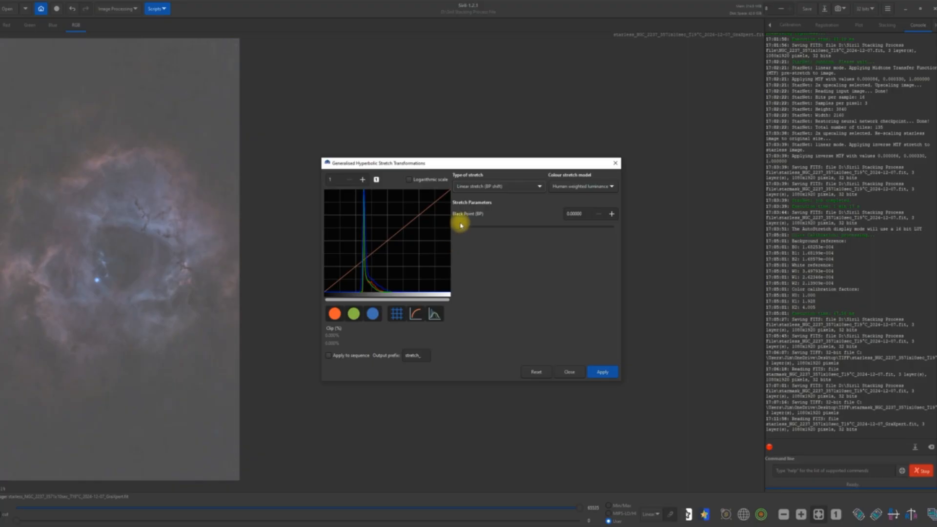
pyautogui.moveTo(460, 229); pyautogui.dragTo(502, 244)
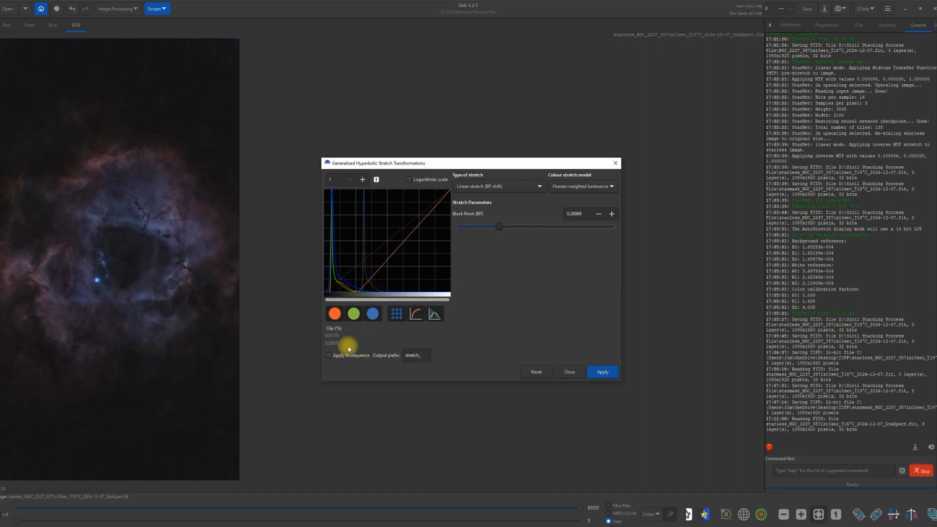
pyautogui.click(613, 216)
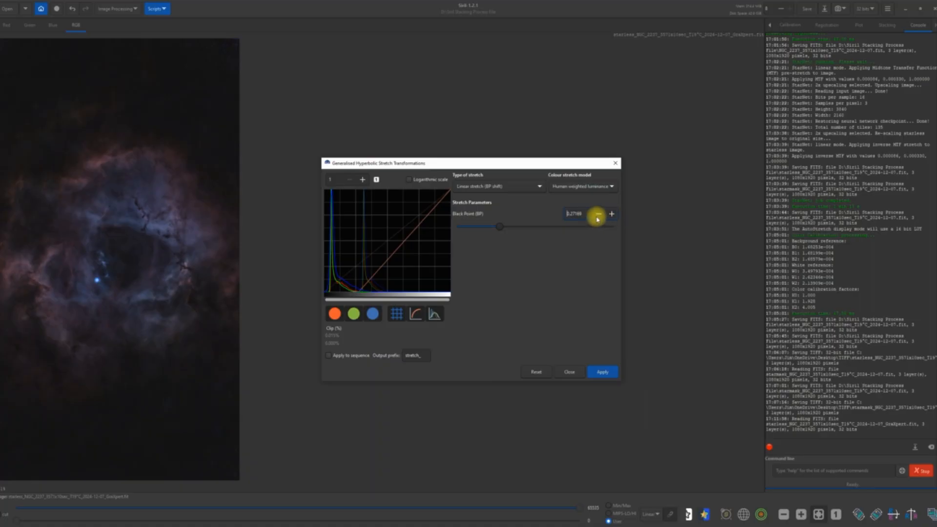
pyautogui.click(598, 215)
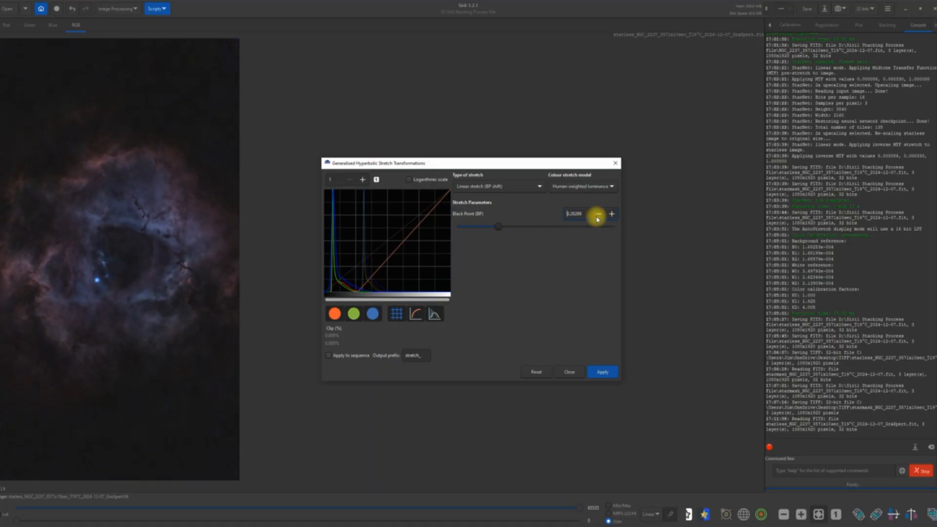
pyautogui.click(597, 218)
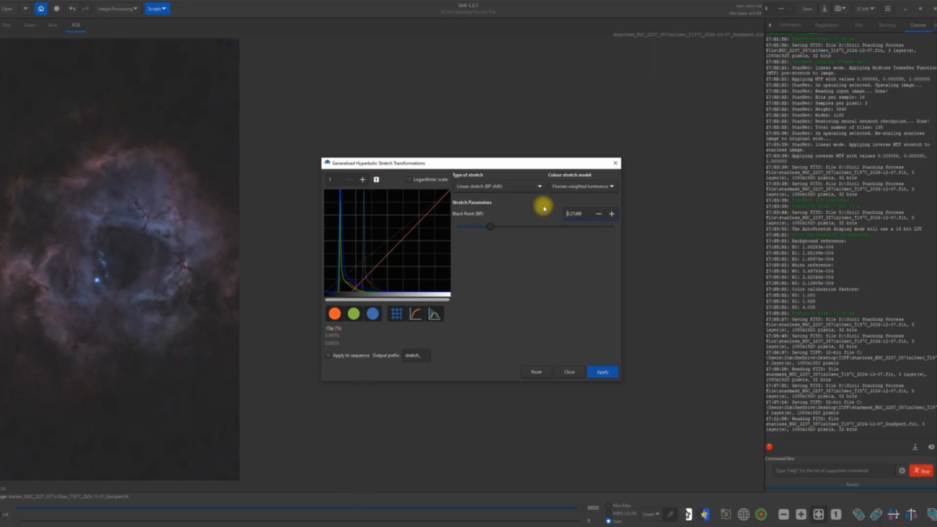
pyautogui.click(601, 372)
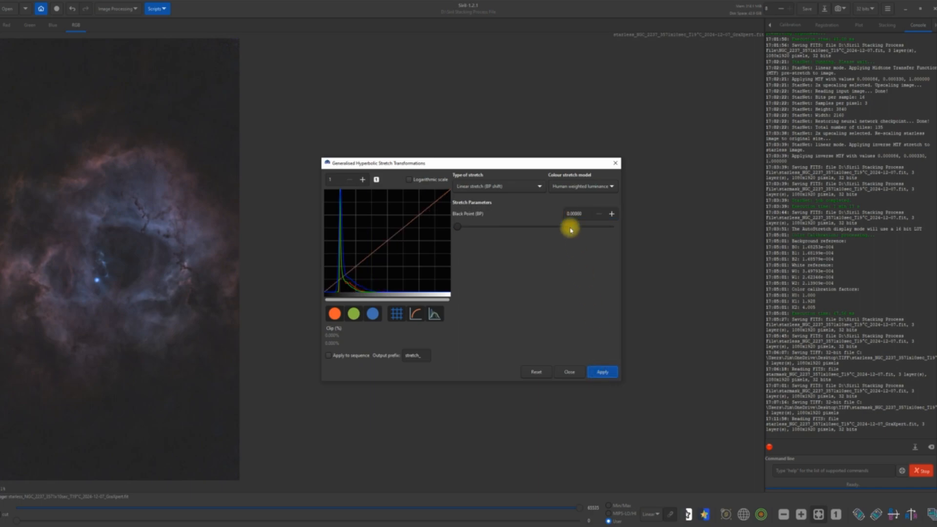
# - Apply a second generalised hyperbolic transform to the image with a stretch factor of about 0.5
pyautogui.click(539, 189)
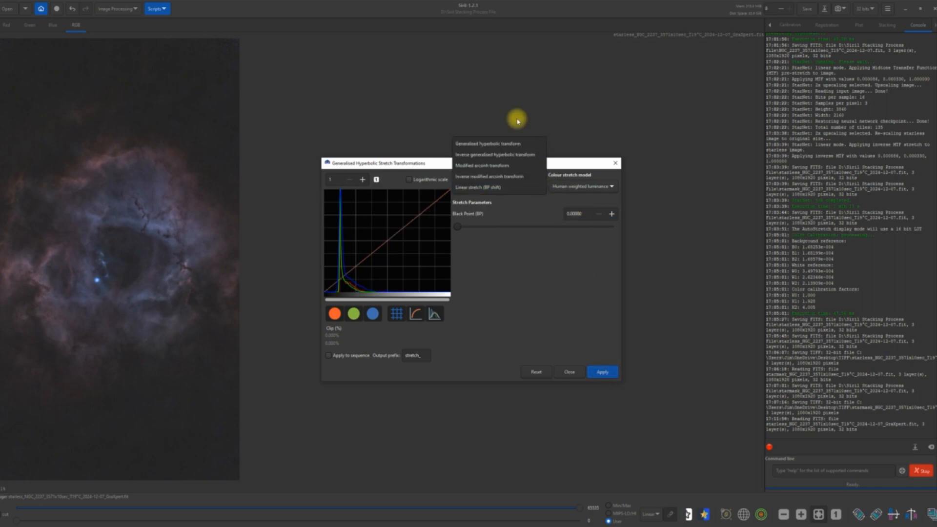
pyautogui.click(518, 143)
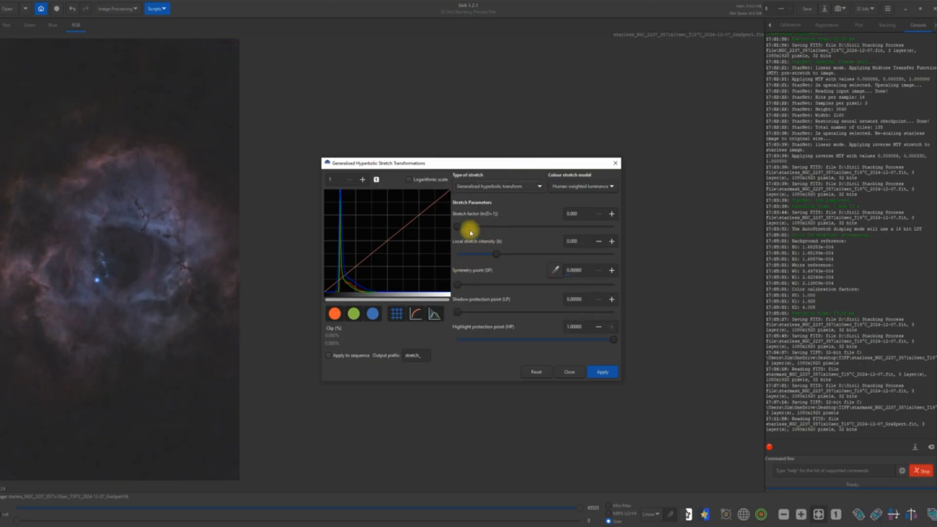
pyautogui.moveTo(460, 230); pyautogui.dragTo(468, 228)
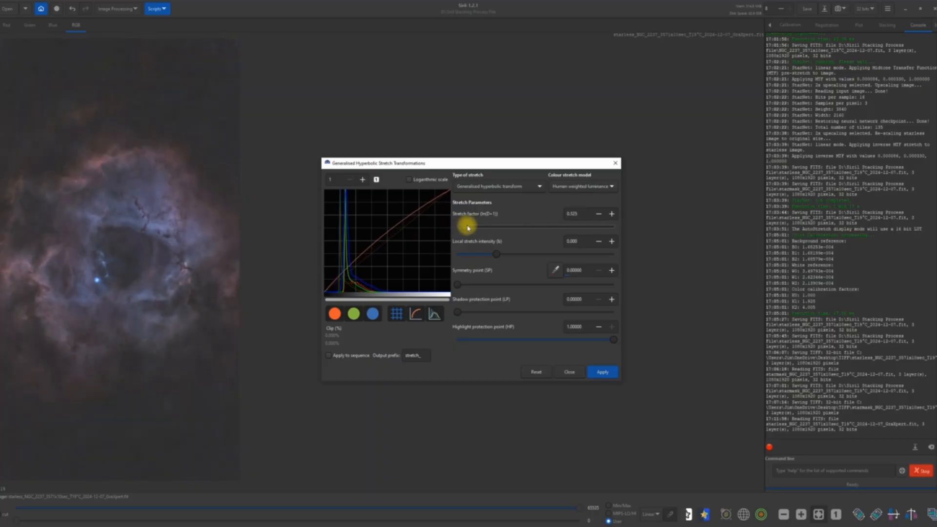
pyautogui.click(605, 372)
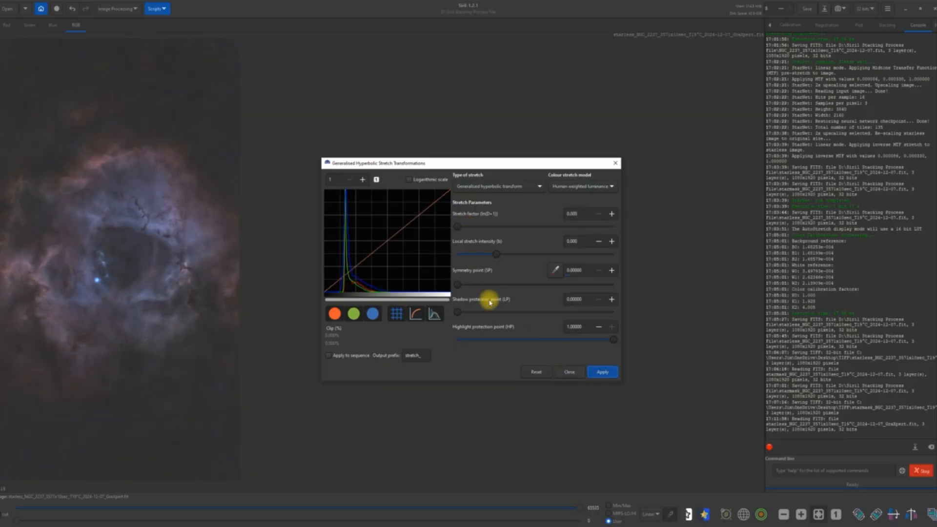
# - Try a stretch factor of about 0.91 and compare the histogram in logarithmic and linear scale
pyautogui.click(409, 180)
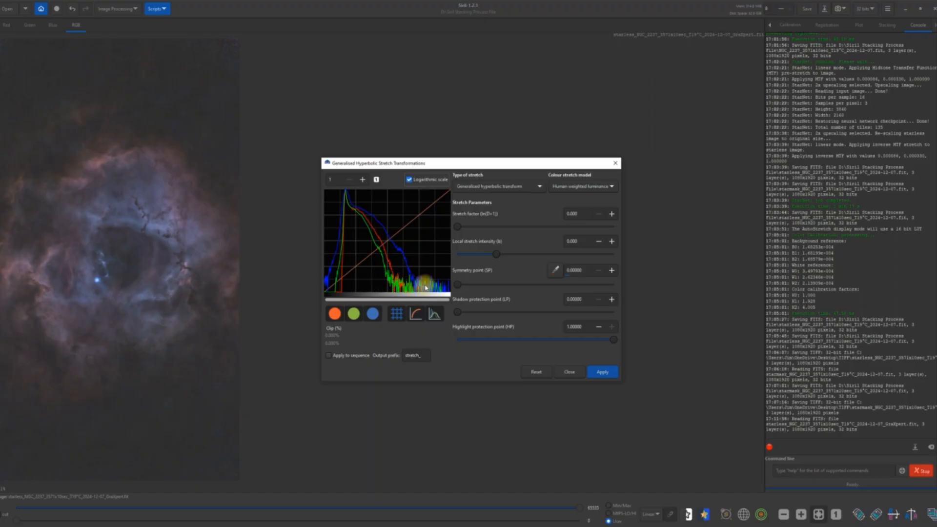
pyautogui.moveTo(457, 227)
pyautogui.mouseDown()
pyautogui.moveTo(484, 227)
pyautogui.moveTo(473, 233)
pyautogui.mouseUp()
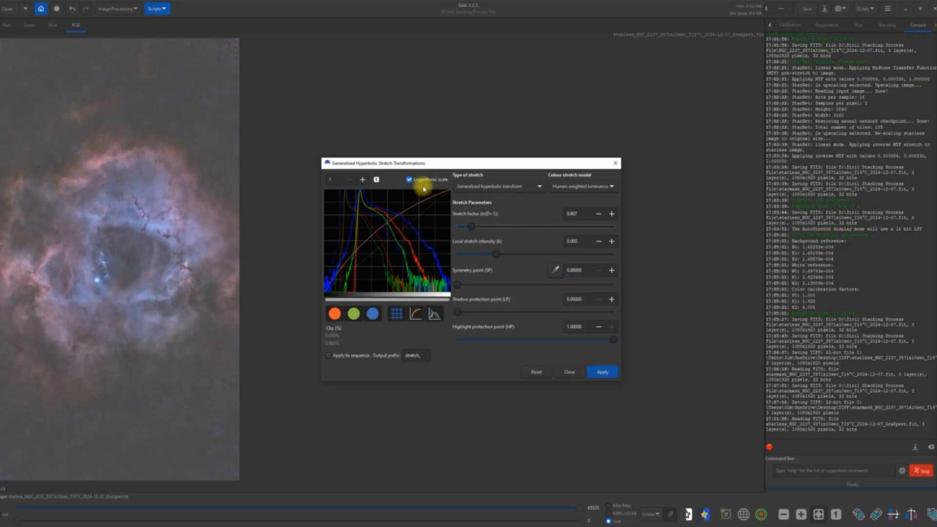
pyautogui.click(409, 179)
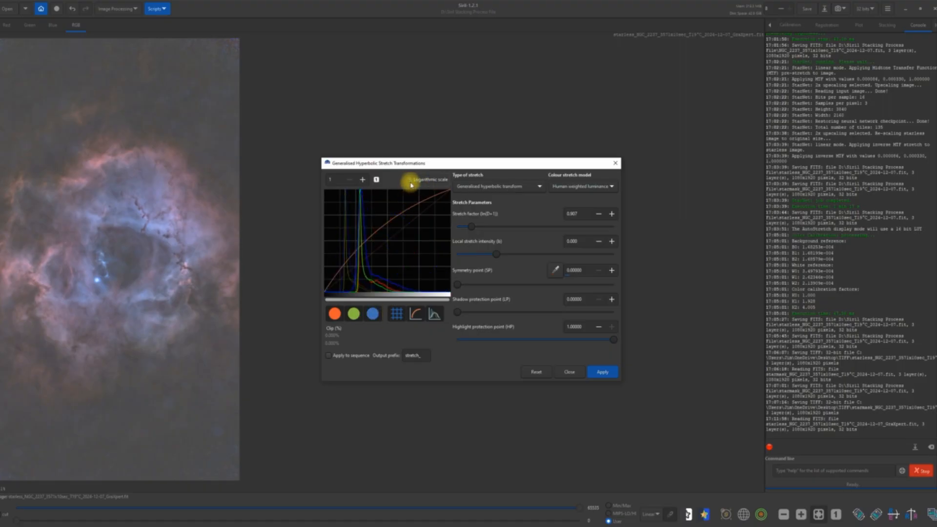
pyautogui.click(410, 180)
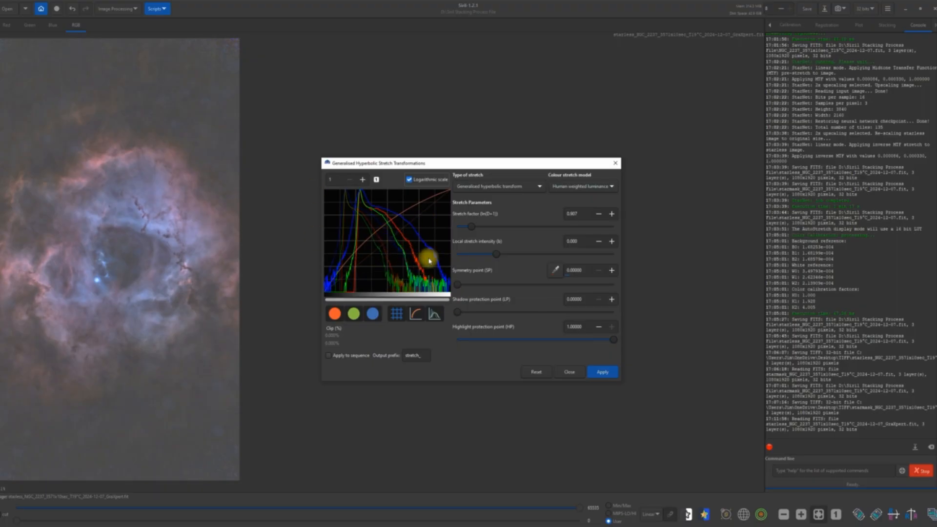
pyautogui.click(410, 180)
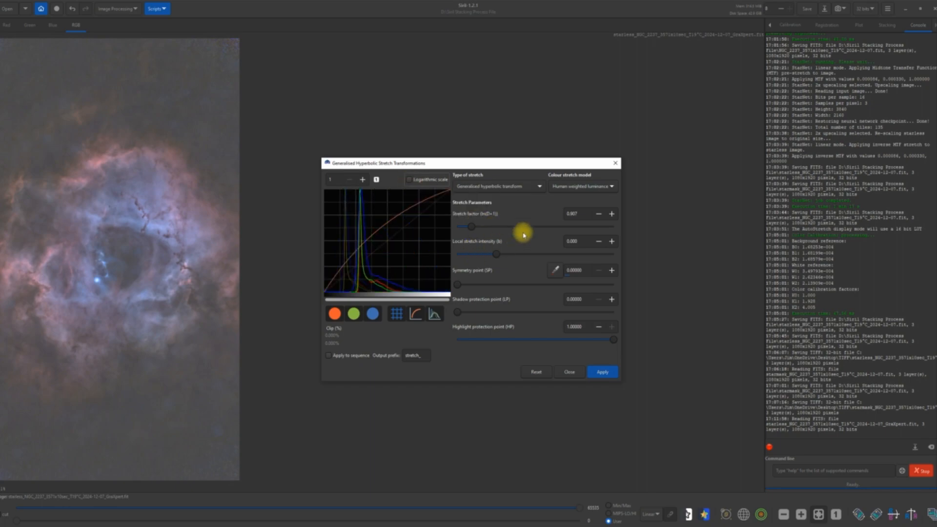
# - Apply another linear stretch (BP shift) with a black point of about 0.03 and close the stretch dialog
pyautogui.click(537, 189)
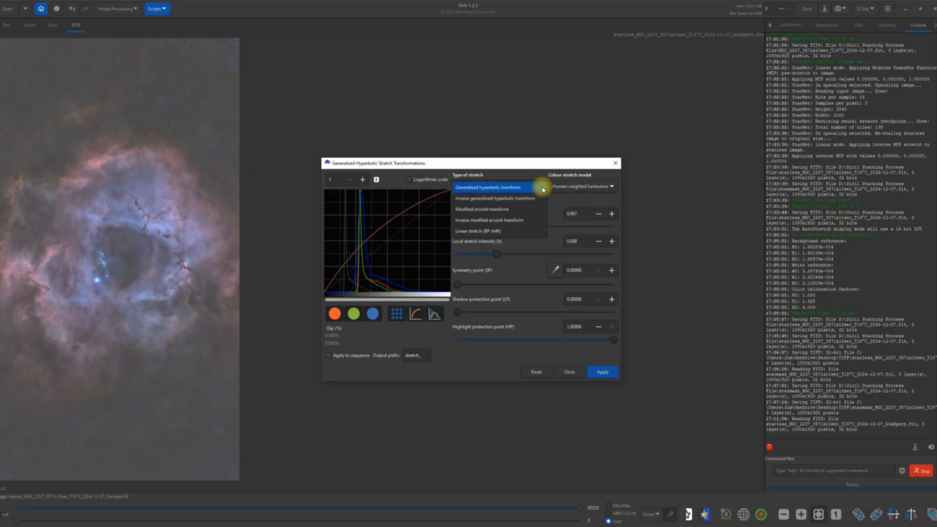
pyautogui.click(516, 234)
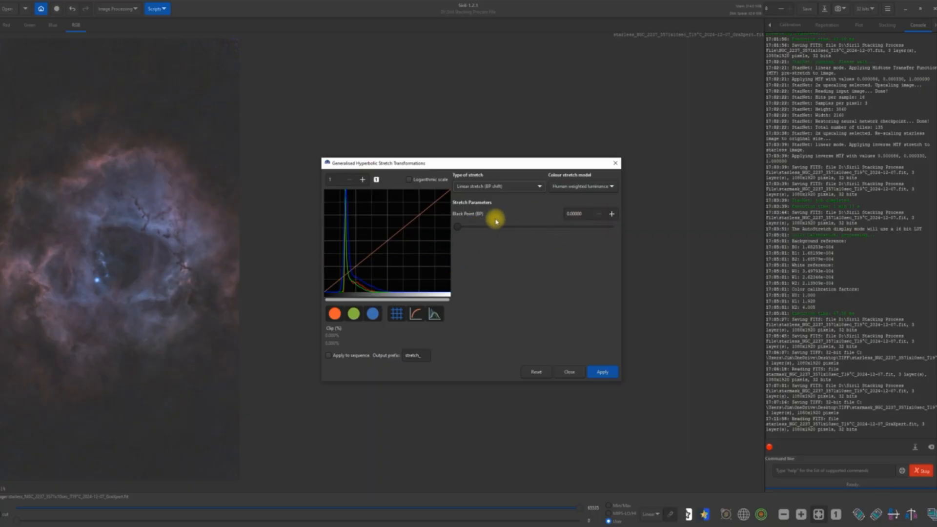
pyautogui.moveTo(459, 230); pyautogui.dragTo(465, 231)
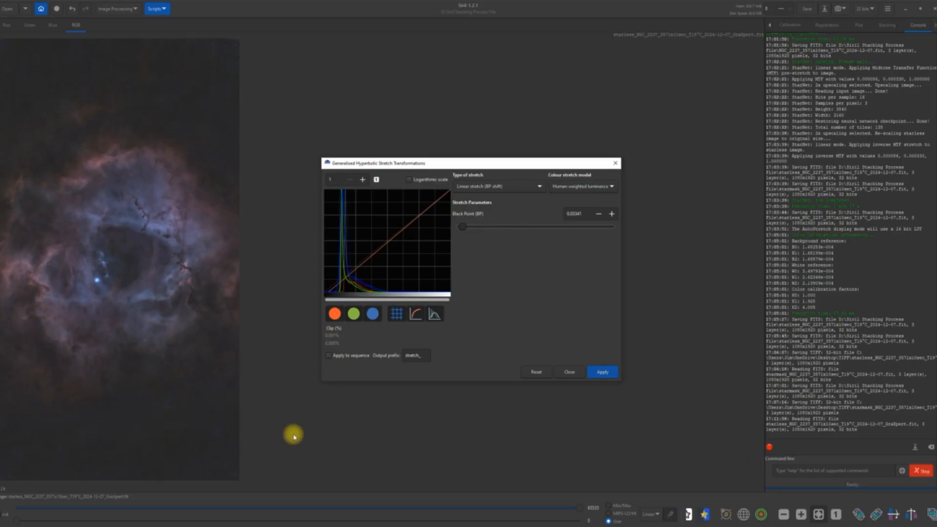
pyautogui.click(596, 375)
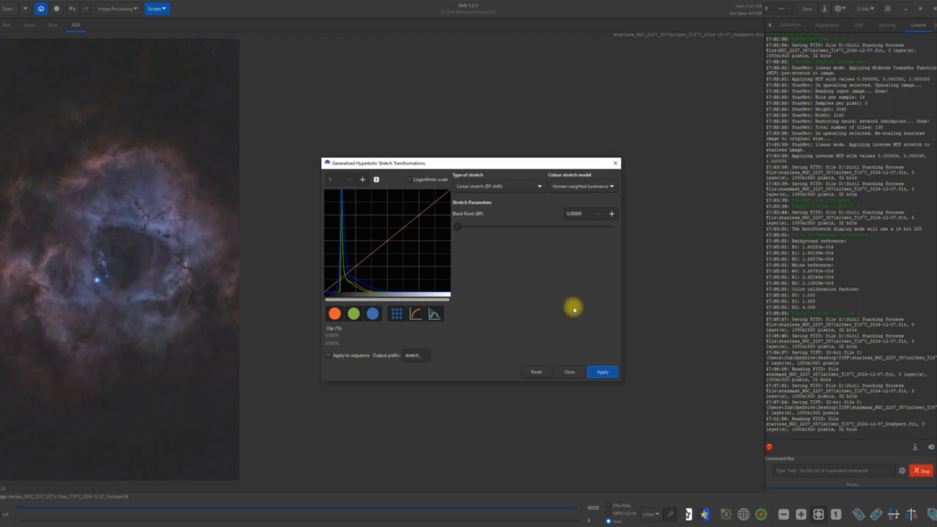
pyautogui.click(567, 373)
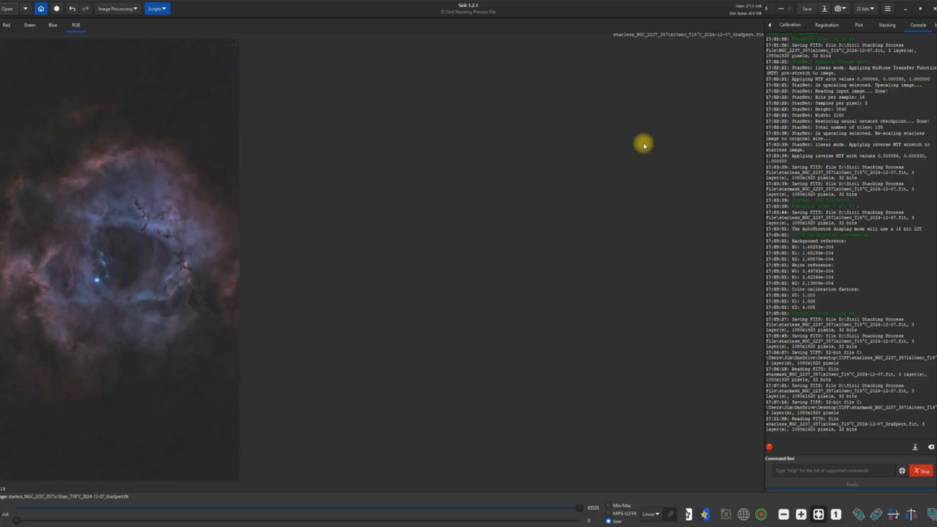
# - Save the stretched starless GraXpert image as a TIFF file in the Desktop's TIFF folder, keeping its base name
pyautogui.click(824, 12)
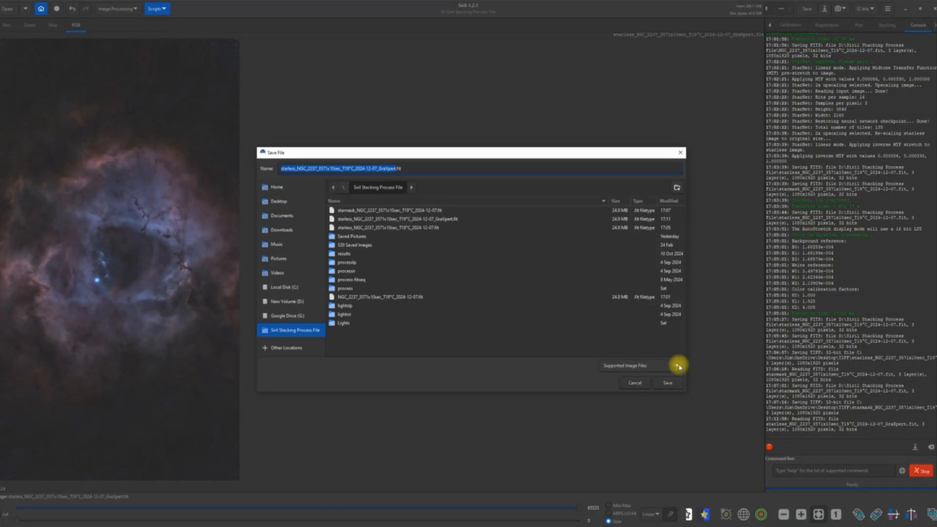
pyautogui.click(674, 367)
pyautogui.click(648, 348)
pyautogui.click(277, 202)
pyautogui.scroll(-5, 349, 257)
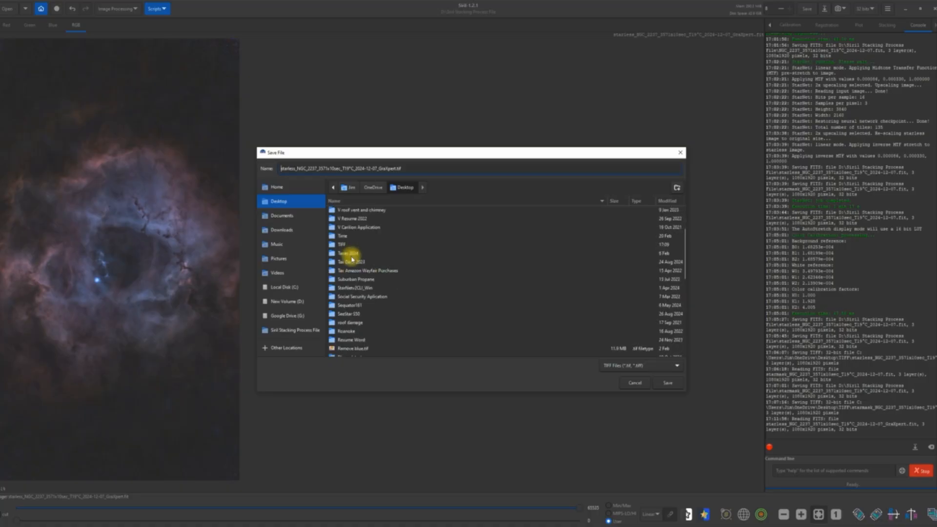
pyautogui.doubleClick(349, 245)
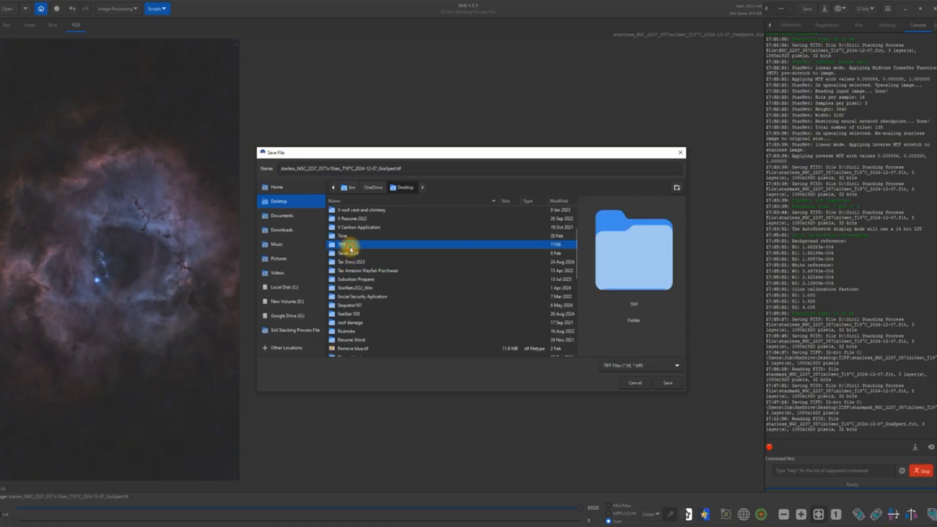
pyautogui.click(670, 385)
pyautogui.click(572, 328)
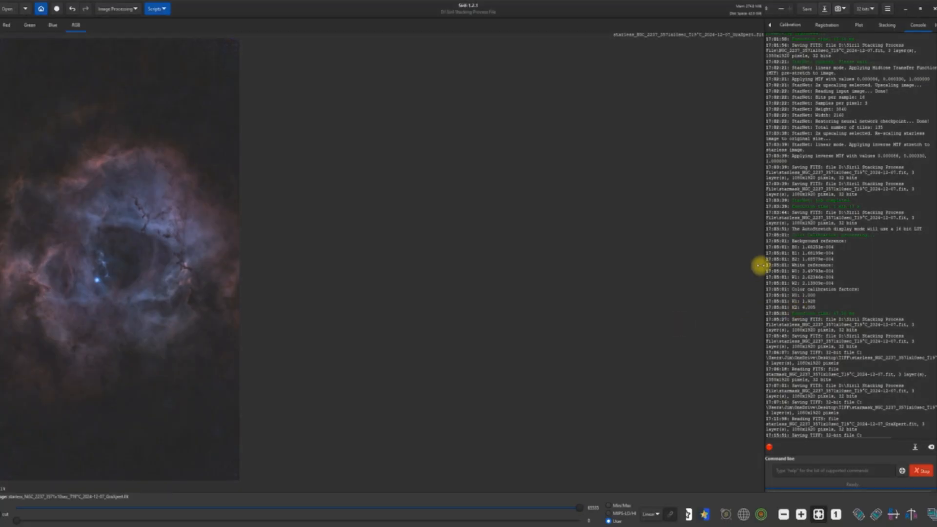
# - Minimize Siril, open the TIFF folder from the desktop and delete the original starless NGC 2237 TIFF without the GraXpert suffix
pyautogui.click(906, 12)
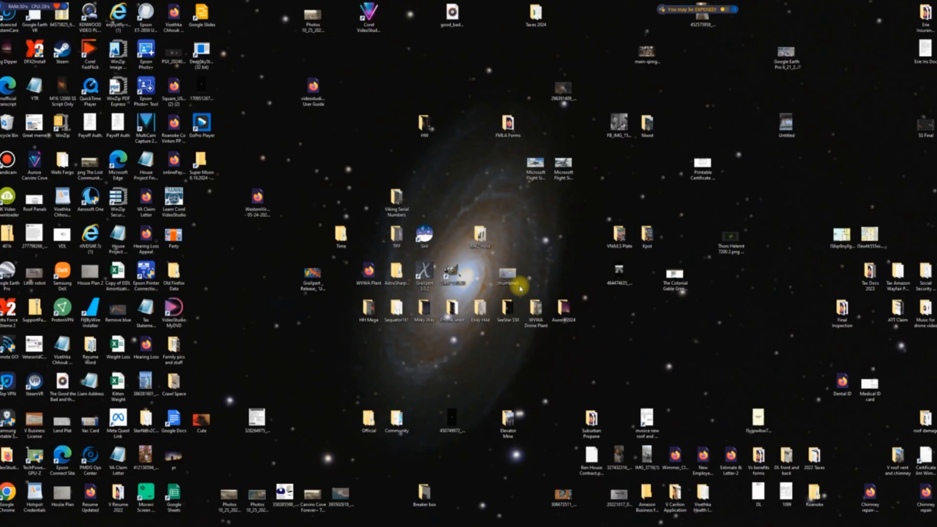
pyautogui.doubleClick(391, 234)
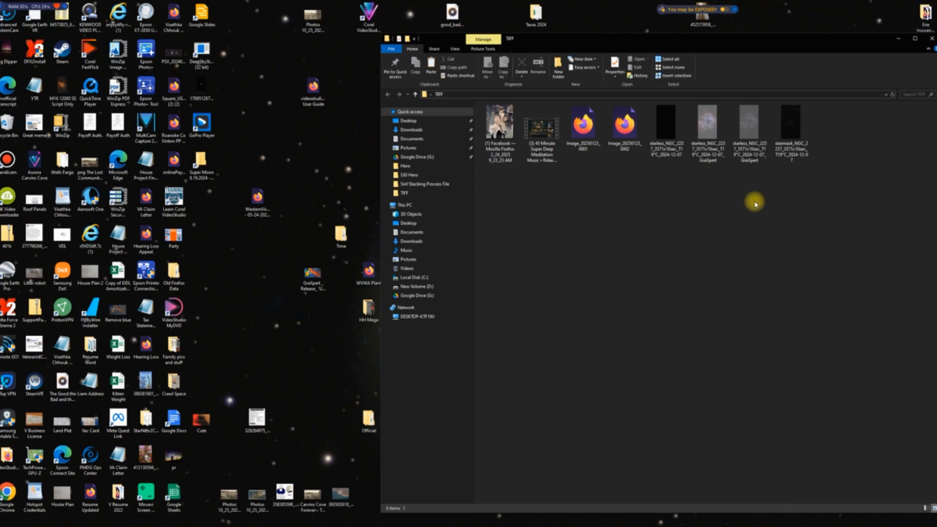
pyautogui.click(666, 141)
pyautogui.rightClick(664, 136)
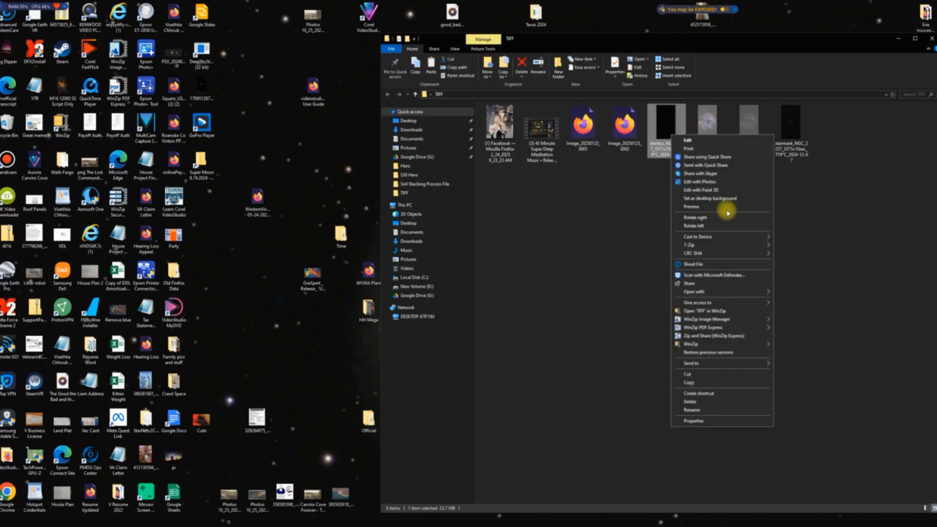
pyautogui.click(725, 401)
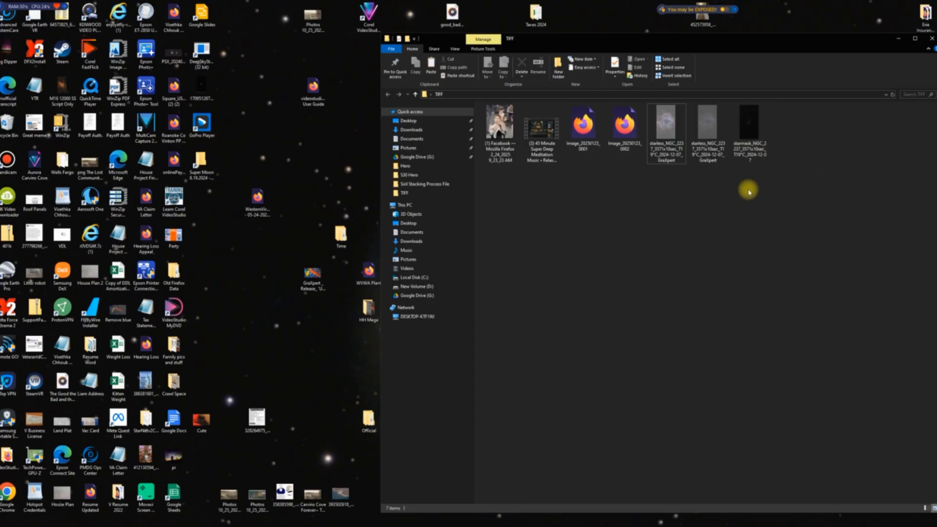
# - Select the stretched starless GraXpert file, close the TIFF folder window and launch GIMP from the desktop
pyautogui.click(664, 131)
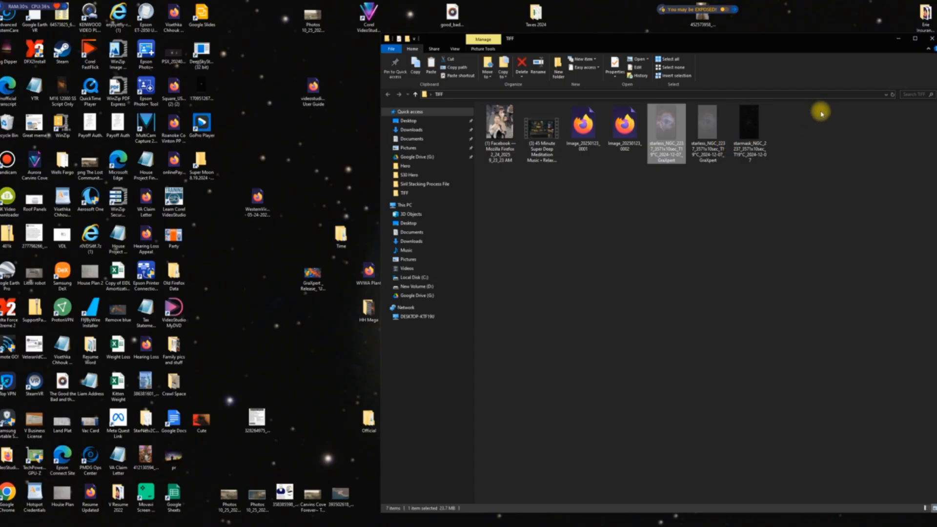
pyautogui.click(933, 43)
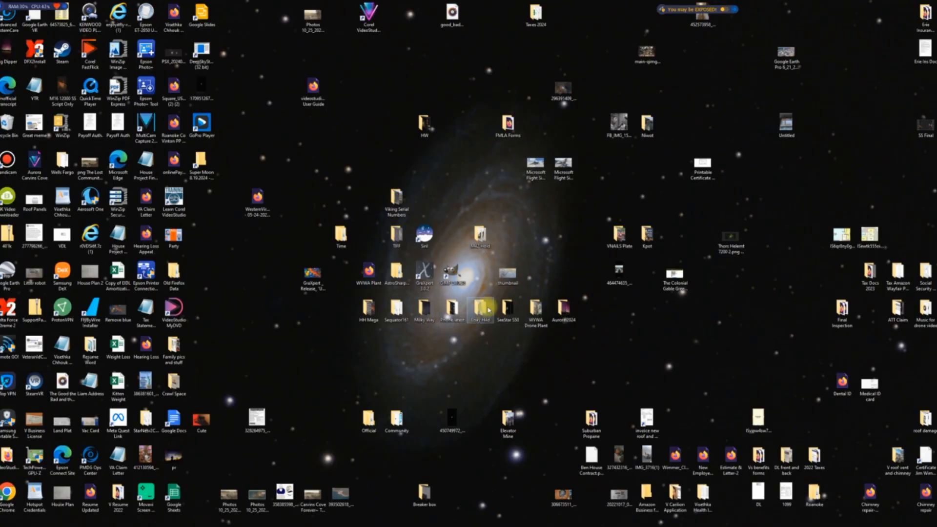
pyautogui.doubleClick(449, 273)
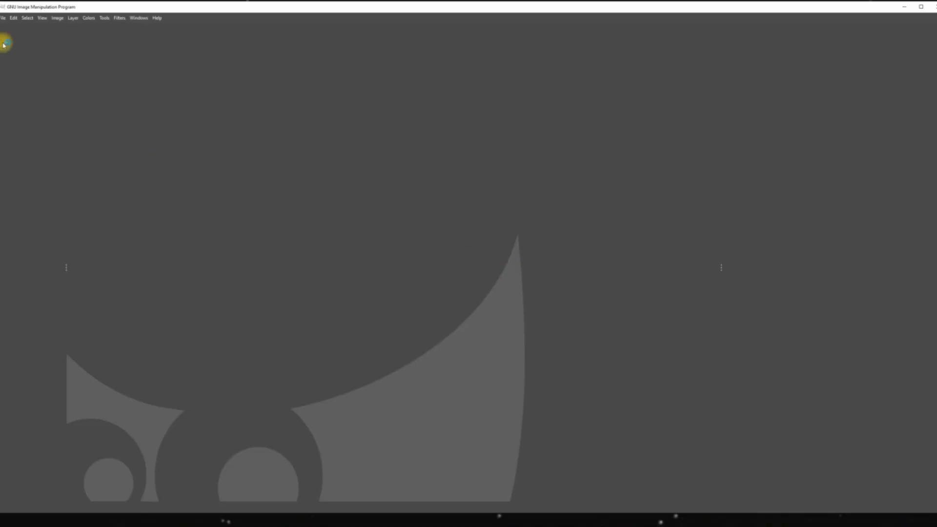
# - Open starless_NGC_2237_3571x10sec_T19°C_2024-12-07_GraXpert.tif from the Desktop's TIFF folder and keep its embedded color profile
pyautogui.click(4, 18)
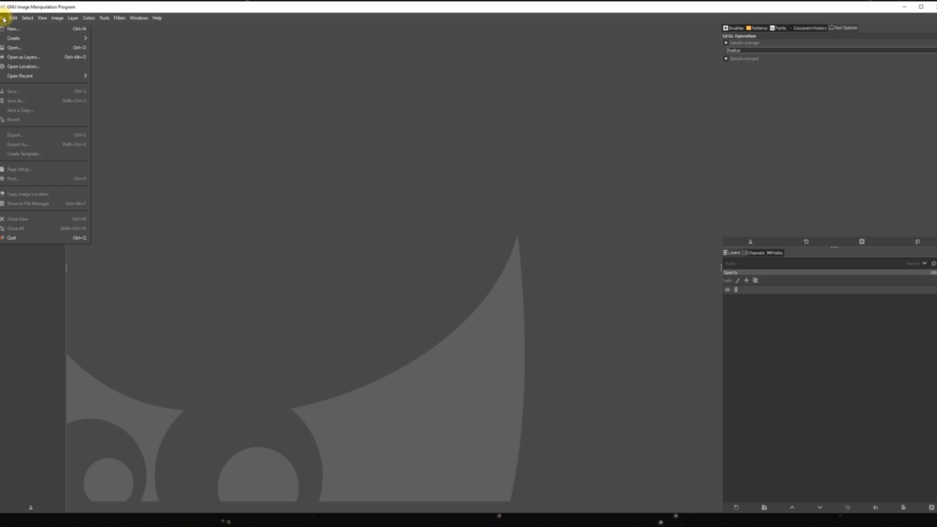
pyautogui.click(18, 48)
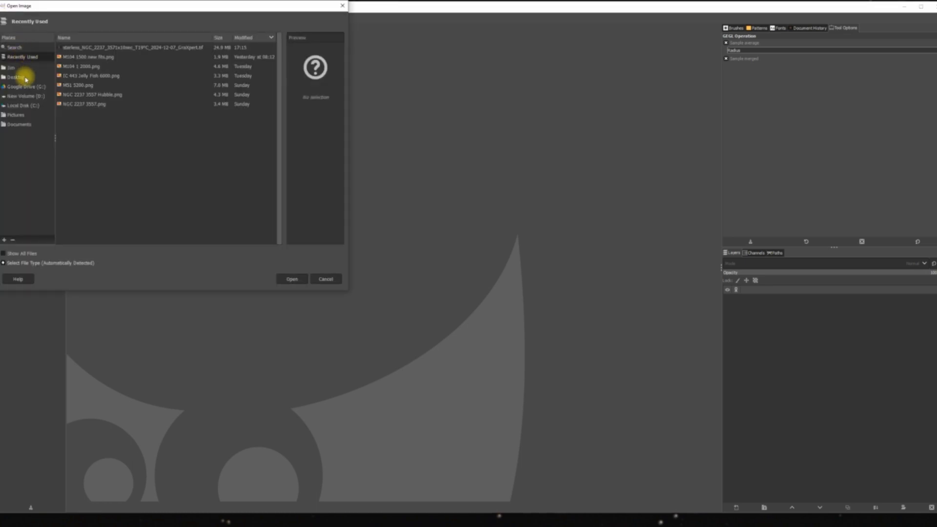
pyautogui.click(26, 78)
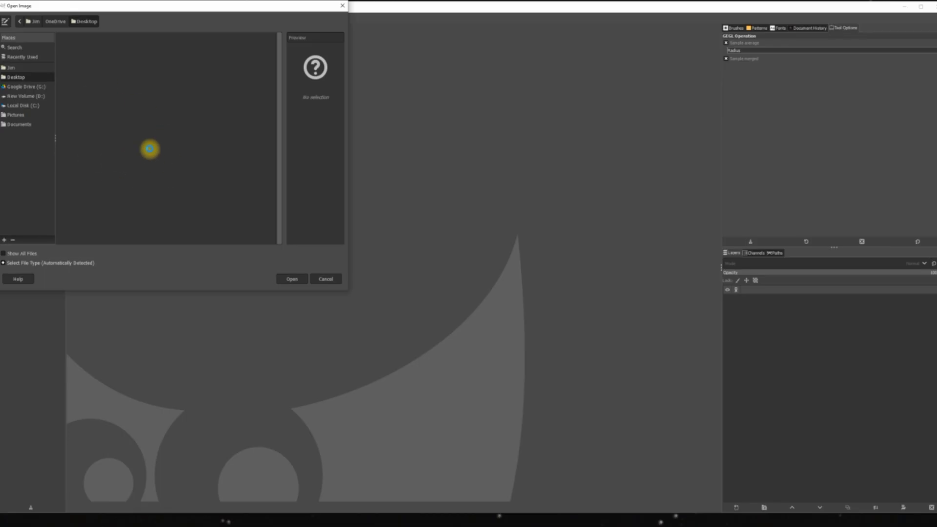
pyautogui.scroll(-10, 146, 174)
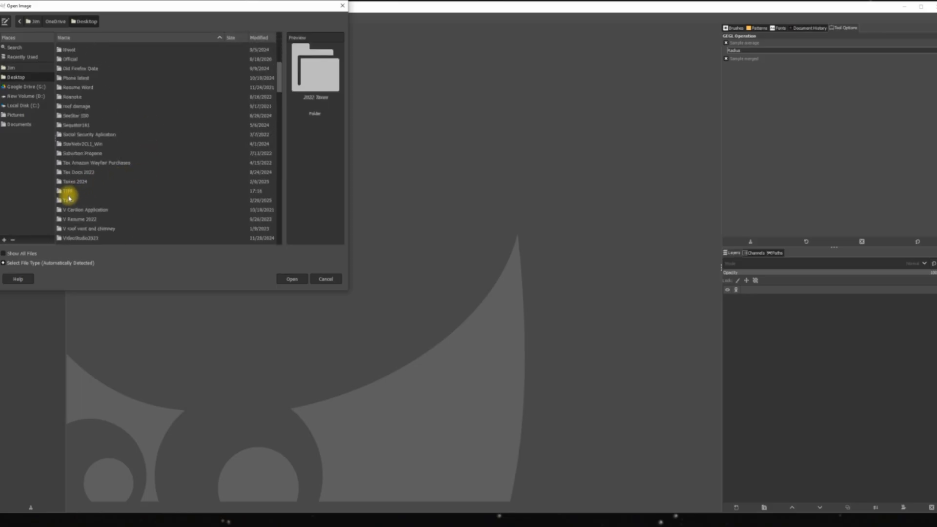
pyautogui.doubleClick(69, 194)
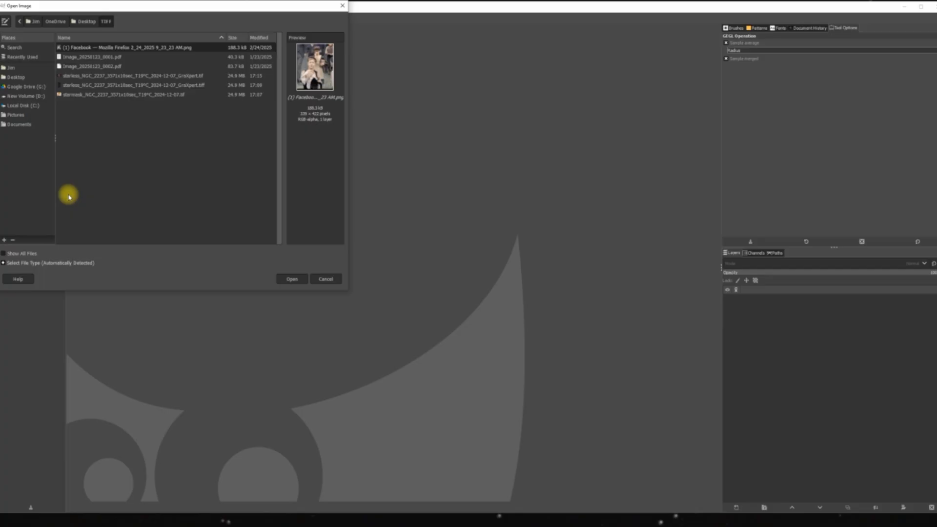
pyautogui.doubleClick(186, 76)
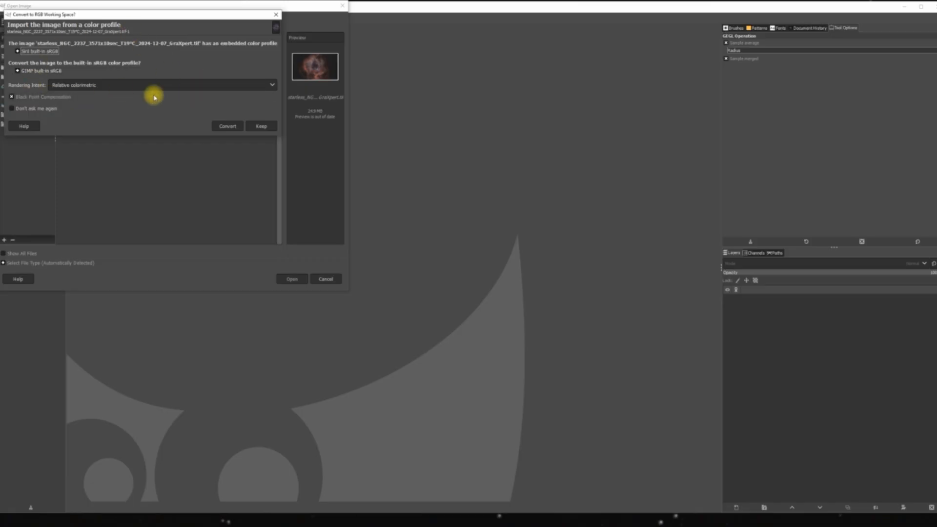
pyautogui.click(263, 125)
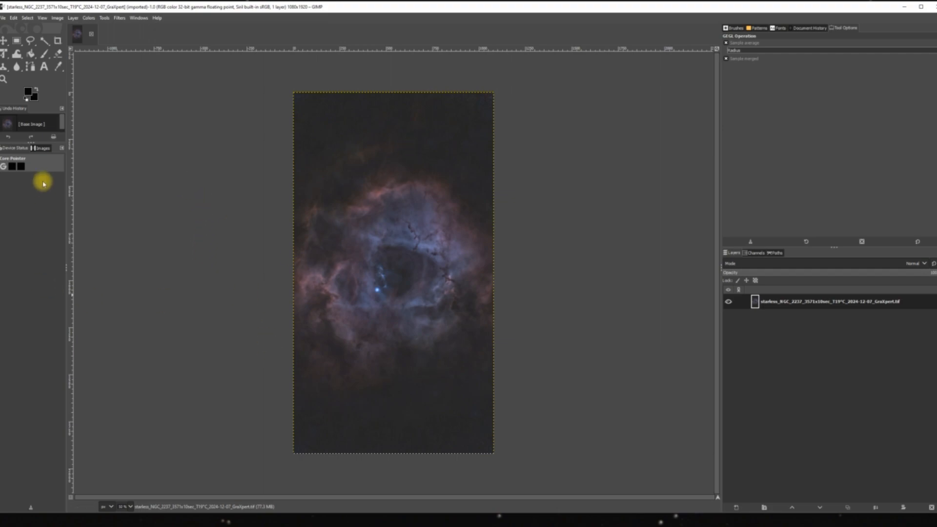
# - Fill the window with the nebula image and apply a Saturation adjustment with a scale of about 1.42
pyautogui.click(46, 19)
pyautogui.click(43, 20)
pyautogui.click(42, 18)
pyautogui.moveTo(104, 57)
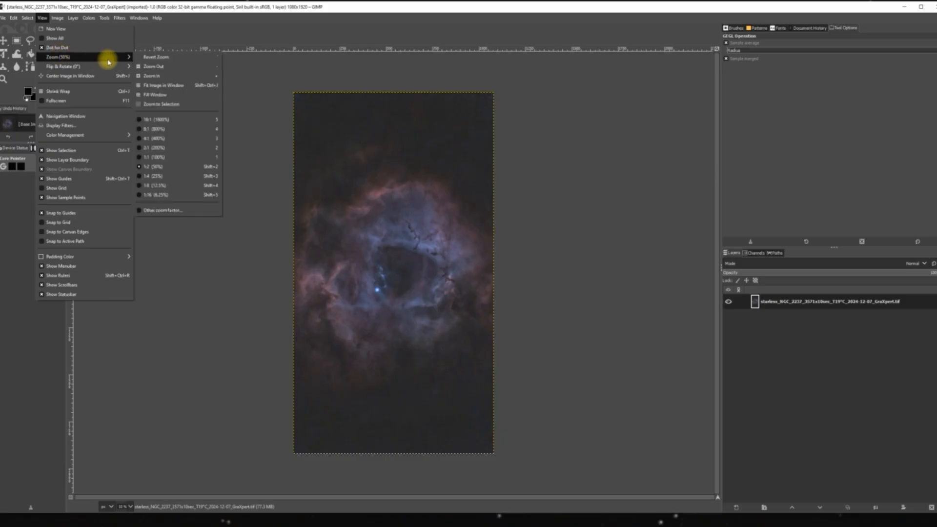
pyautogui.click(155, 95)
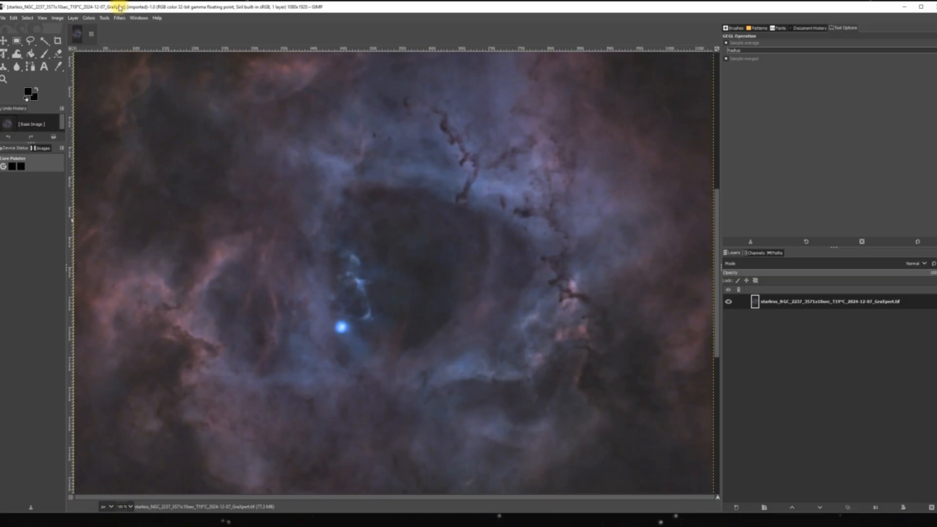
pyautogui.click(90, 18)
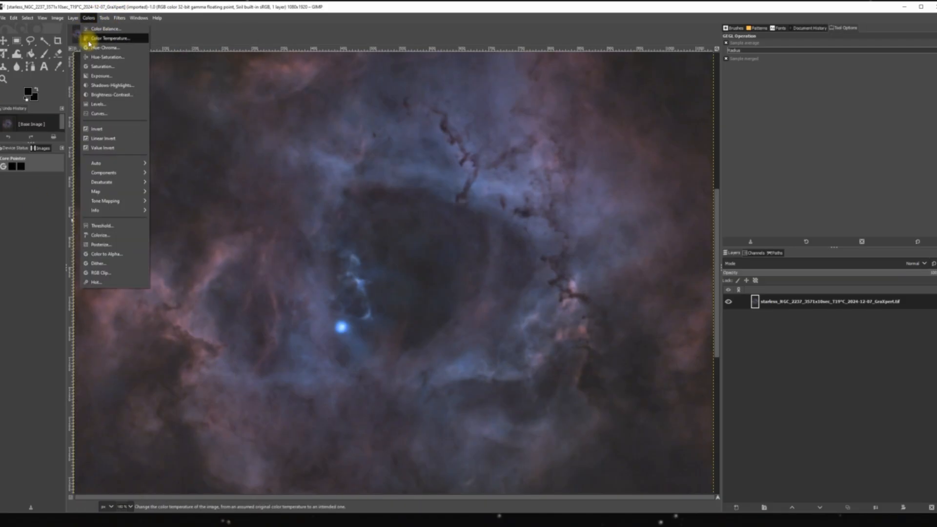
pyautogui.click(96, 66)
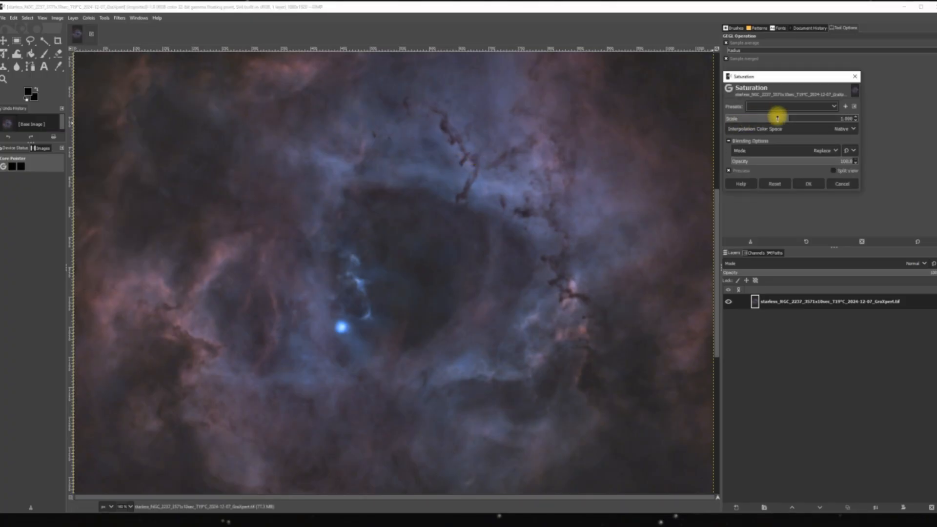
pyautogui.moveTo(788, 117); pyautogui.dragTo(742, 129)
pyautogui.click(776, 183)
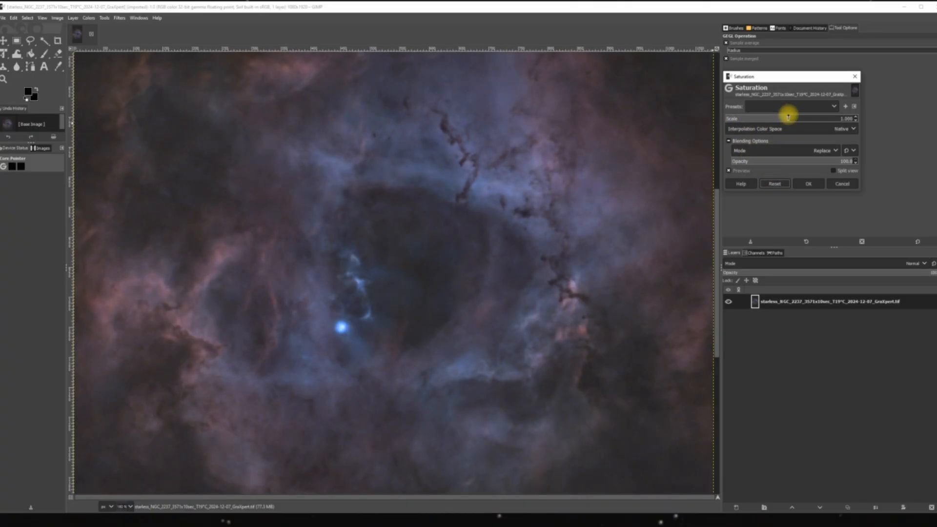
pyautogui.moveTo(789, 117); pyautogui.dragTo(815, 117)
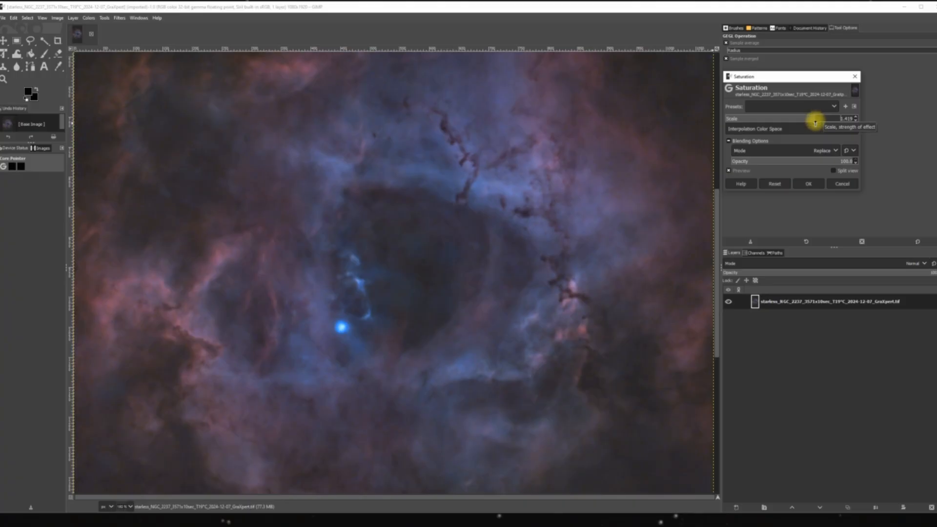
pyautogui.click(808, 183)
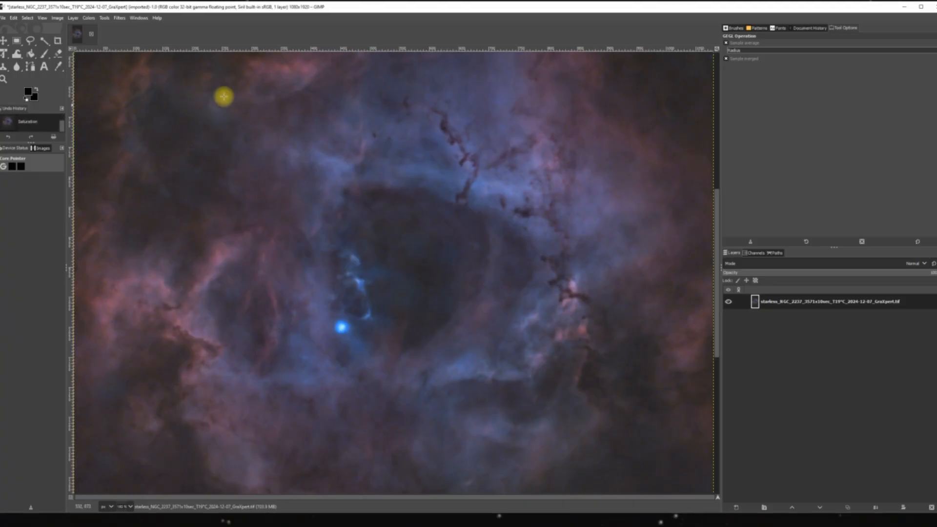
# - Open Shadows-Highlights, try strongly brightened shadows on the nebula, and bring the shadows back to about -1.8
pyautogui.click(89, 18)
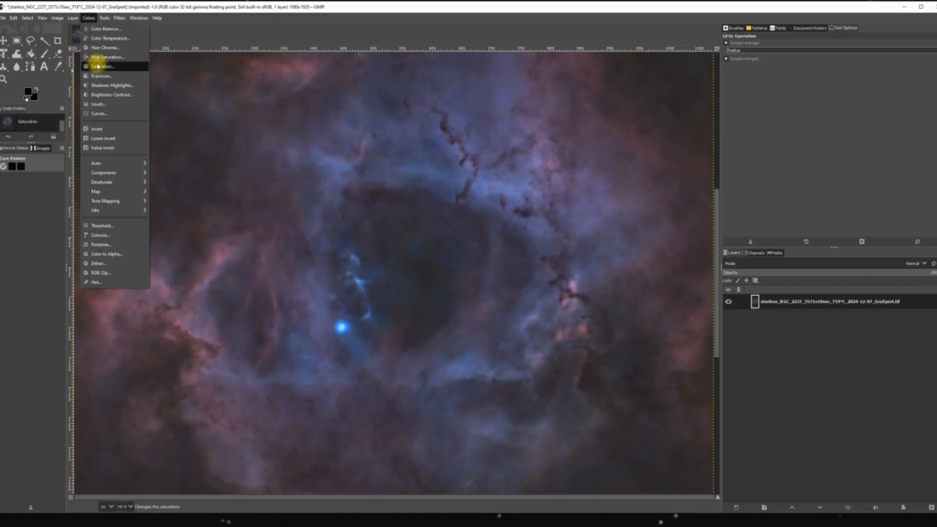
pyautogui.click(107, 86)
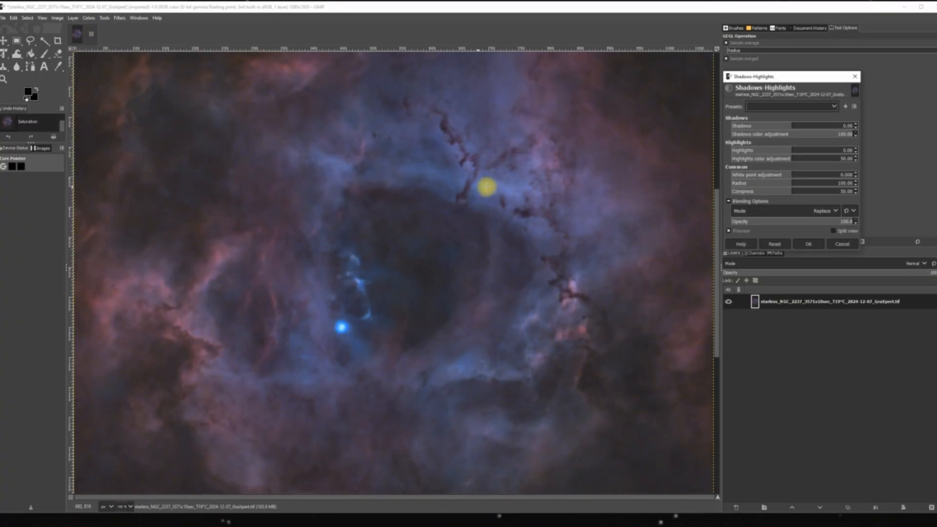
pyautogui.click(792, 127)
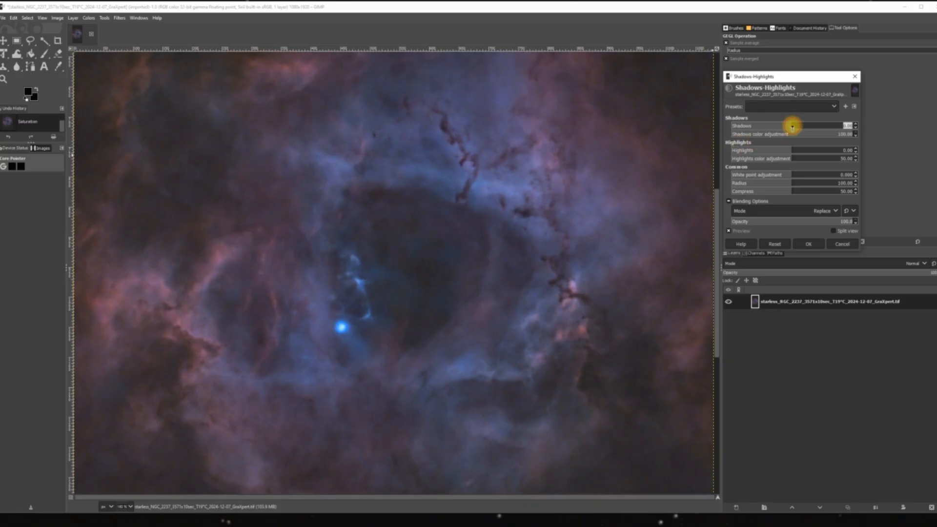
pyautogui.moveTo(792, 127); pyautogui.dragTo(822, 129)
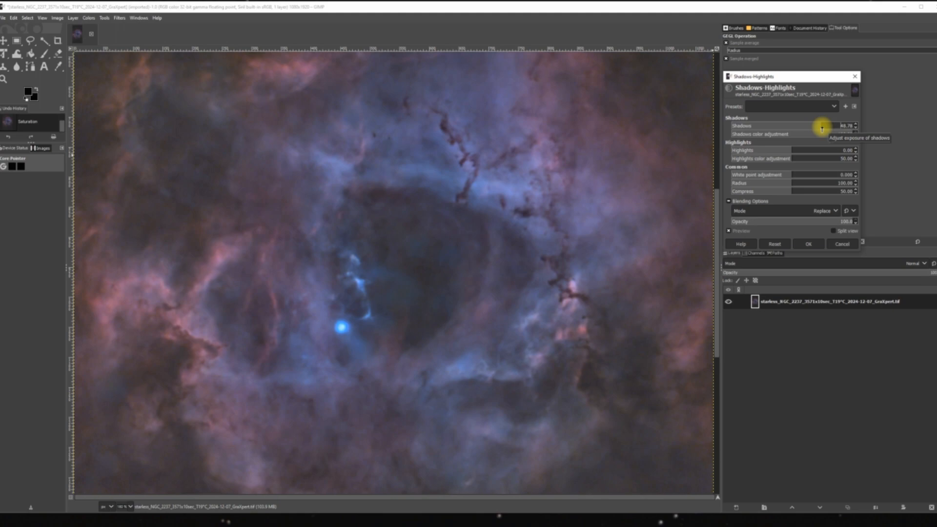
pyautogui.moveTo(822, 129); pyautogui.dragTo(837, 125)
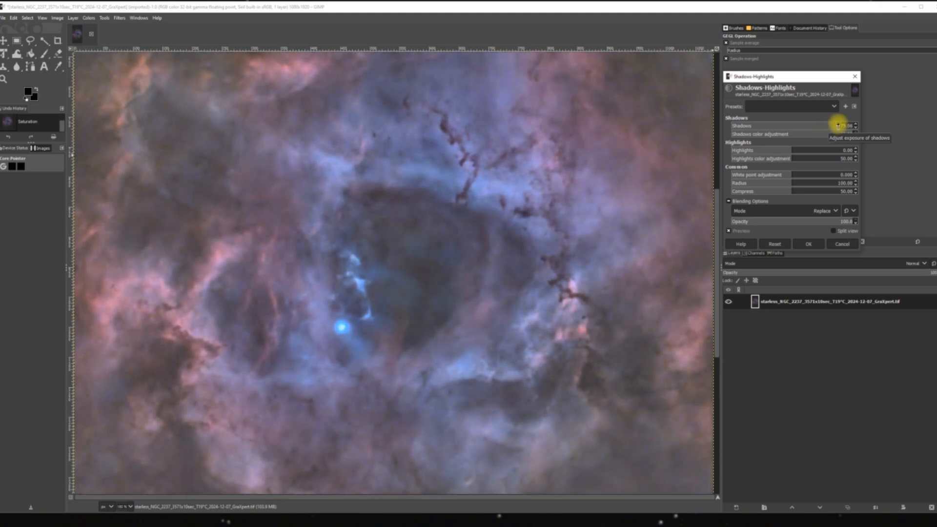
pyautogui.moveTo(838, 125); pyautogui.dragTo(789, 127)
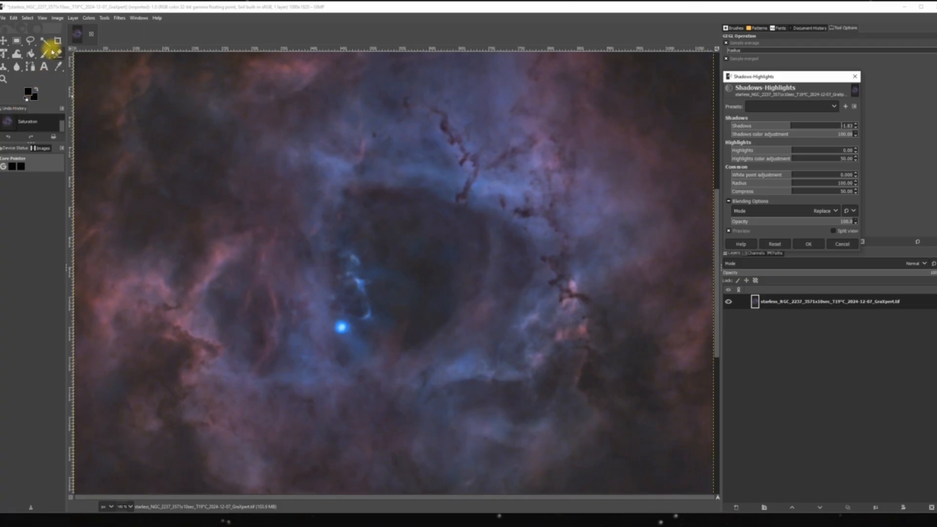
# - Fit the whole image in the window, try a shadows value of about 68, and reset the Shadows-Highlights settings
pyautogui.click(42, 20)
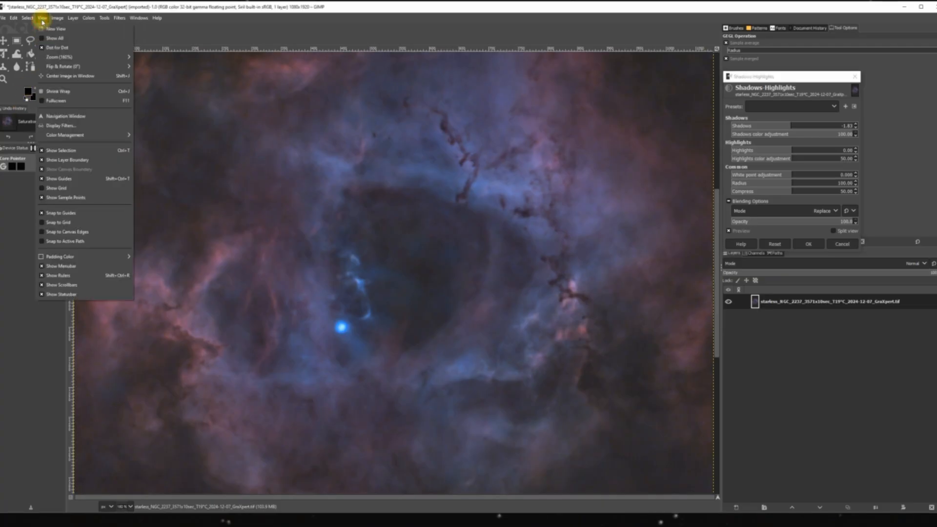
pyautogui.moveTo(61, 56)
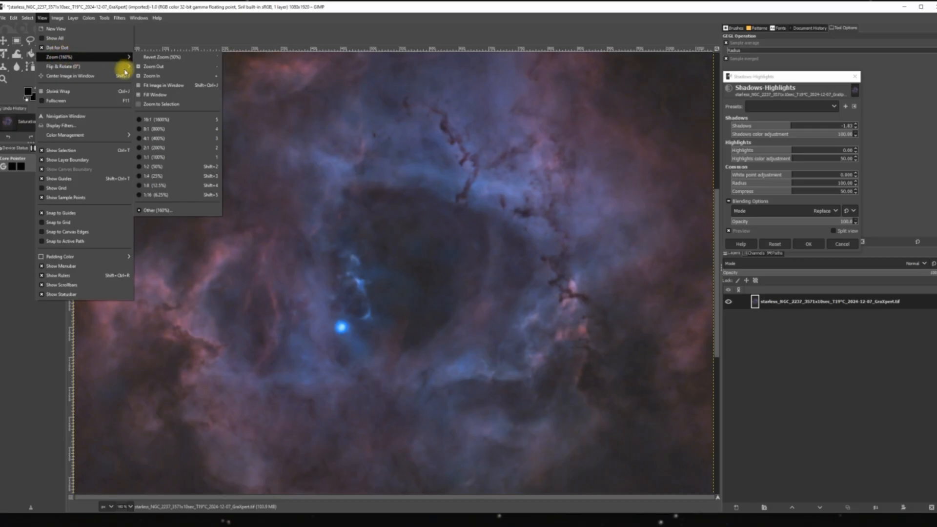
pyautogui.click(155, 86)
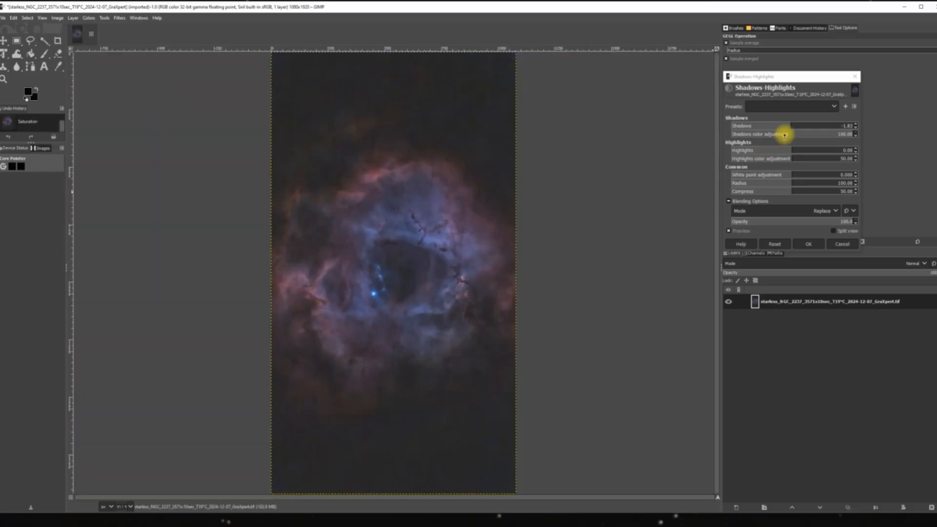
pyautogui.moveTo(789, 125); pyautogui.dragTo(833, 133)
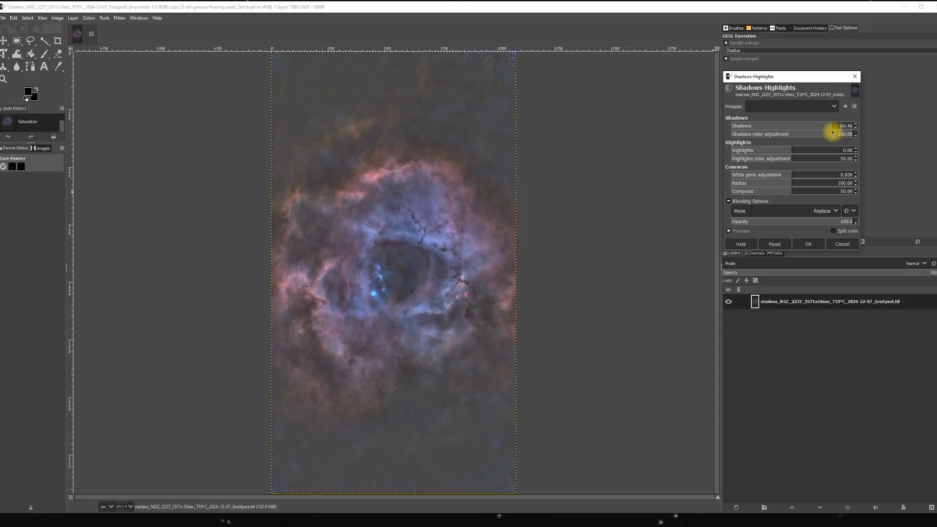
pyautogui.moveTo(832, 133); pyautogui.dragTo(797, 131)
pyautogui.click(772, 243)
# - Apply Shadows-Highlights with shadows at about 31 and a white point adjustment of about -3.6
pyautogui.moveTo(790, 129); pyautogui.dragTo(807, 130)
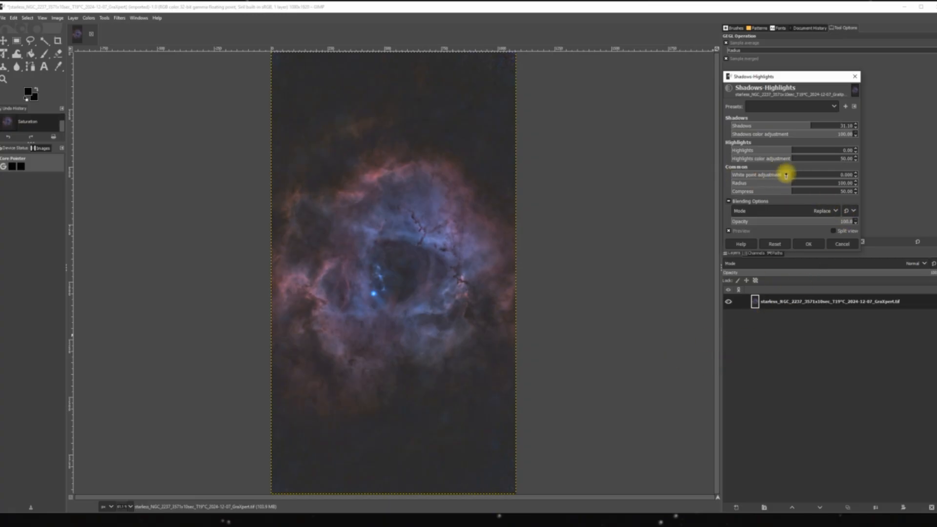
pyautogui.moveTo(792, 174); pyautogui.dragTo(718, 176)
pyautogui.moveTo(815, 186); pyautogui.dragTo(771, 186)
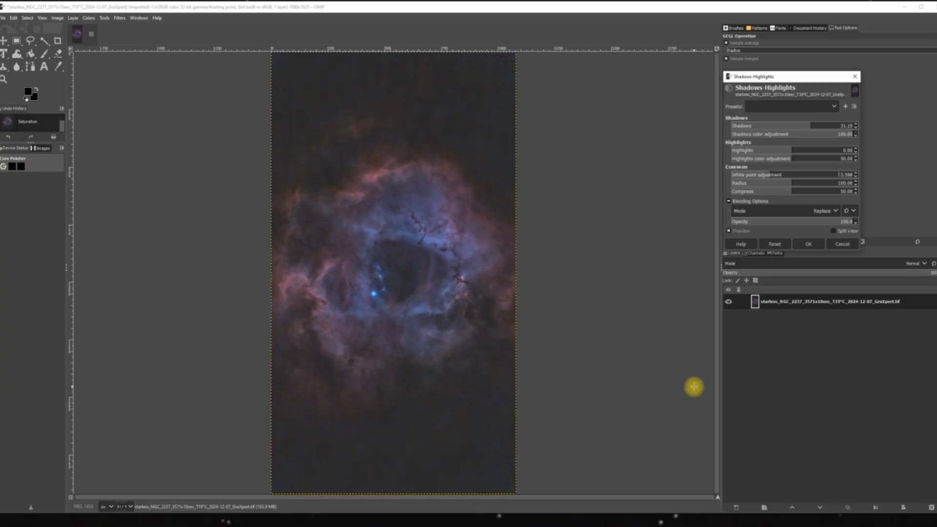
pyautogui.click(811, 243)
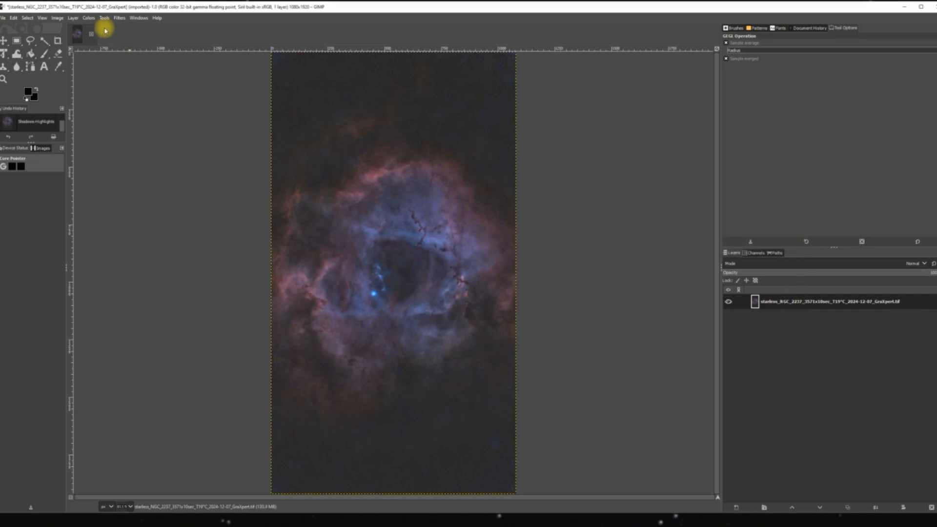
# - Open Brightness-Contrast for the nebula image, try a lowered contrast of about -0.078, and reset the settings
pyautogui.click(87, 19)
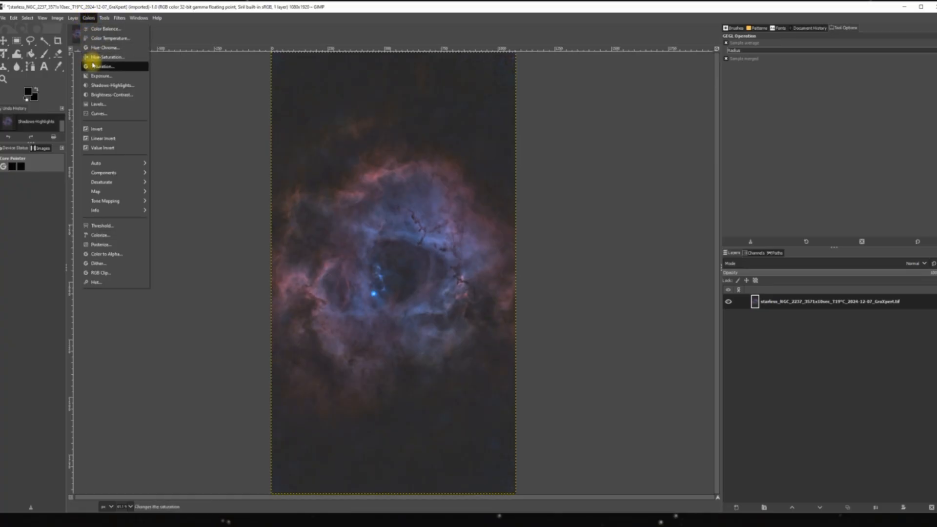
pyautogui.click(111, 94)
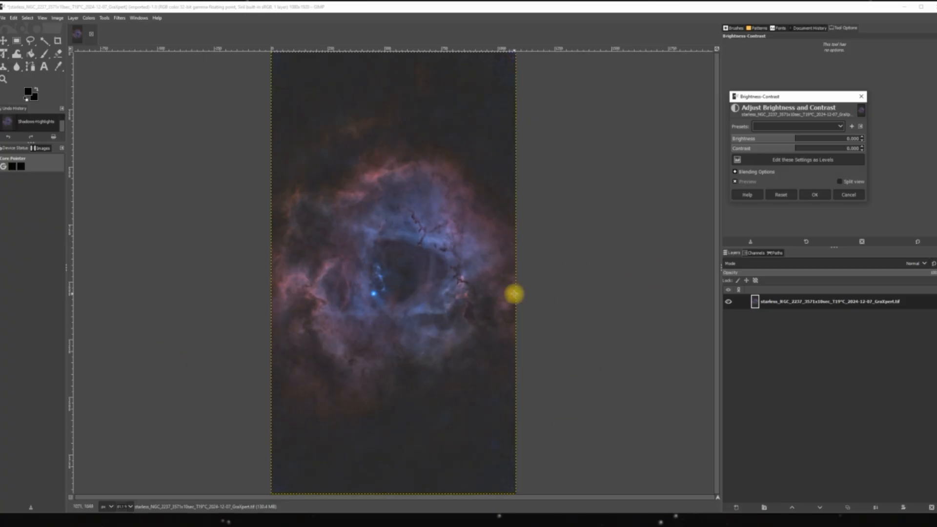
pyautogui.click(793, 149)
pyautogui.moveTo(793, 149); pyautogui.dragTo(785, 188)
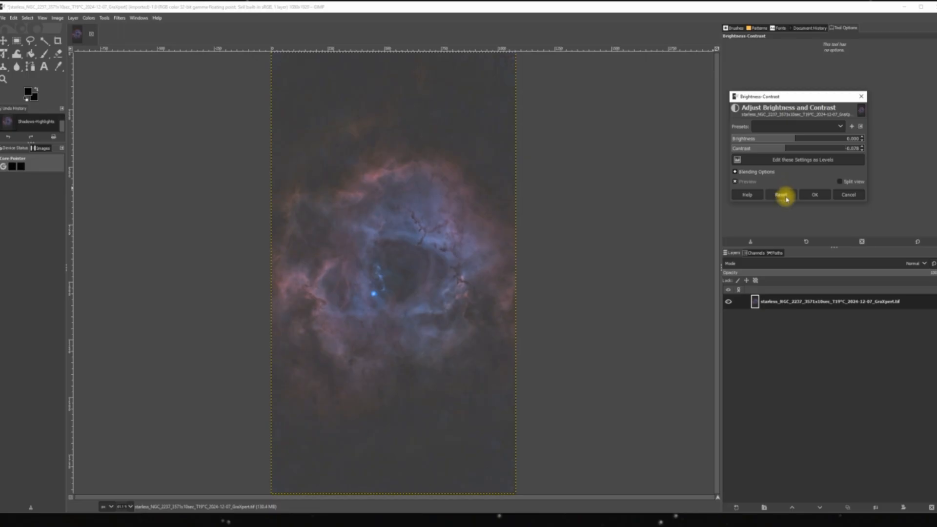
pyautogui.click(783, 193)
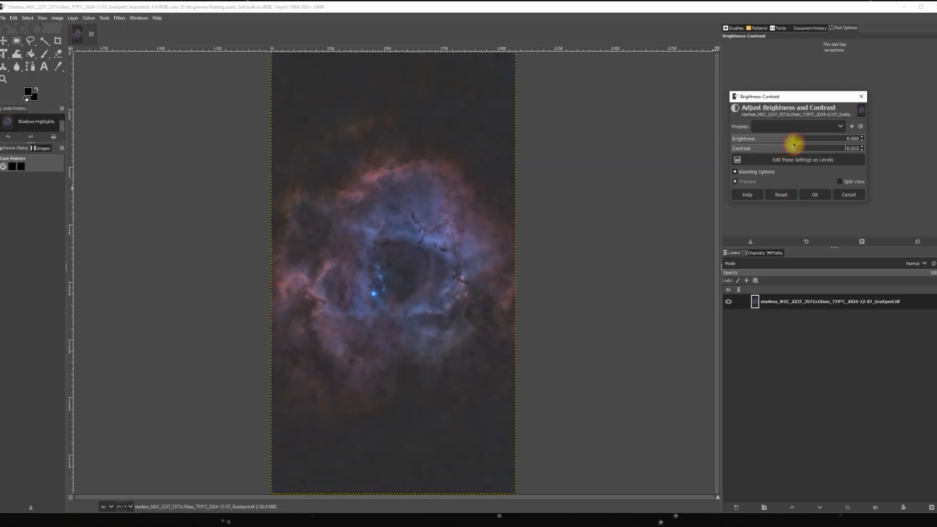
# - Apply Brightness-Contrast to the nebula image with the contrast at about 0.026 and brightness at 0
pyautogui.moveTo(794, 146); pyautogui.dragTo(799, 149)
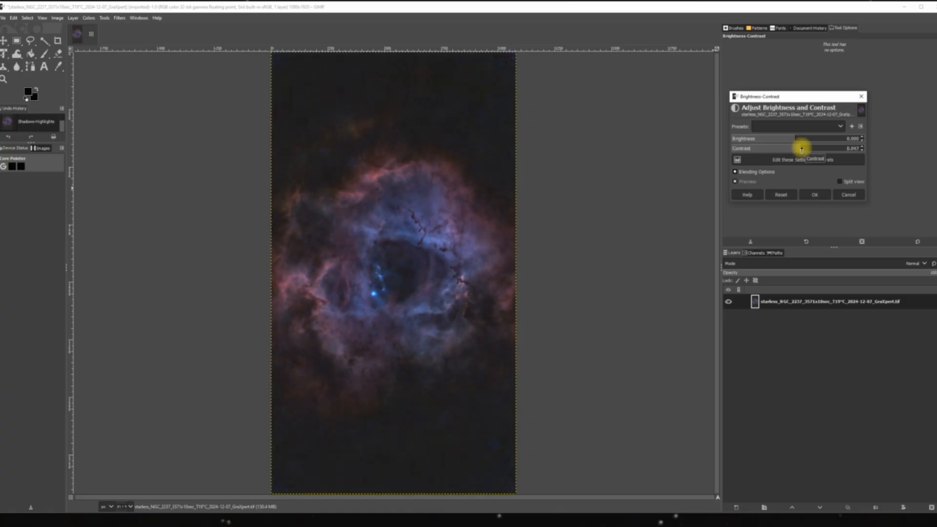
pyautogui.moveTo(801, 149); pyautogui.dragTo(799, 149)
pyautogui.moveTo(799, 149); pyautogui.dragTo(799, 158)
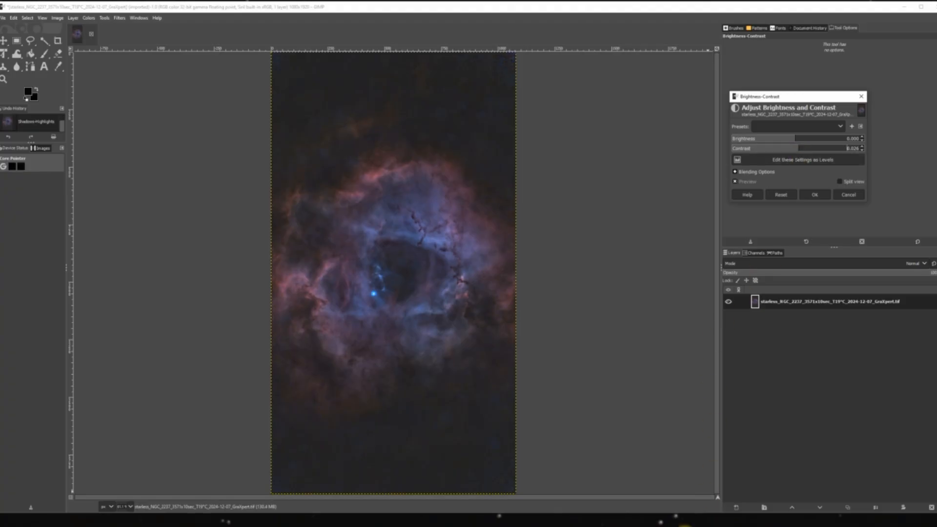
pyautogui.click(823, 195)
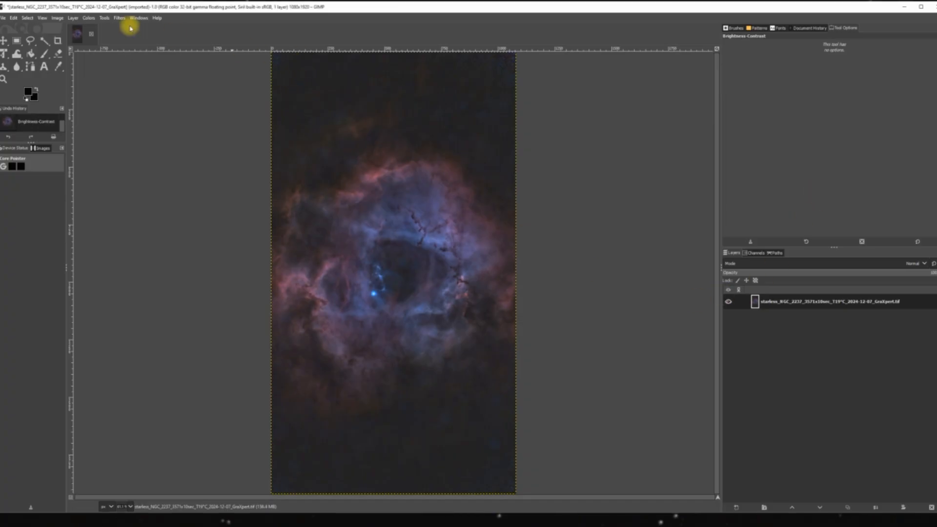
# - Apply the Sharpen (Unsharp Mask) filter with radius 3, amount 0.5 and threshold 0
pyautogui.click(118, 18)
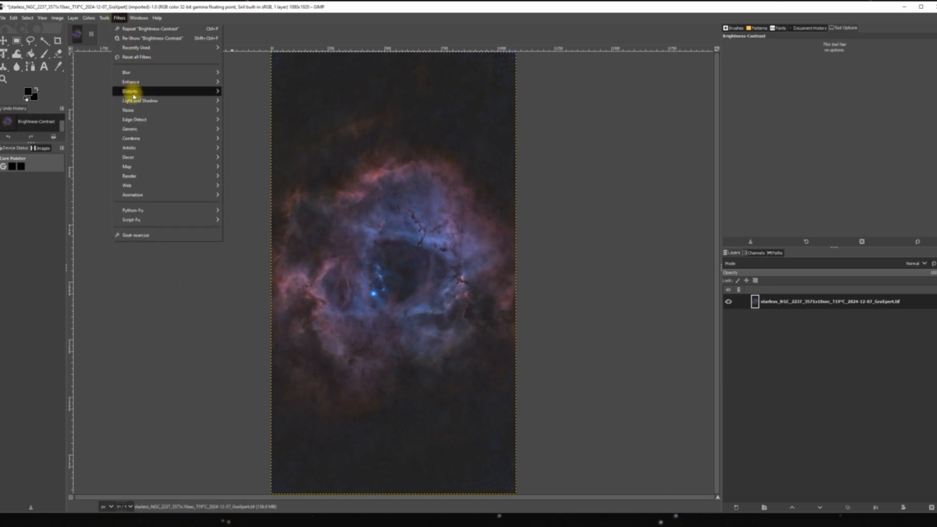
pyautogui.moveTo(147, 82)
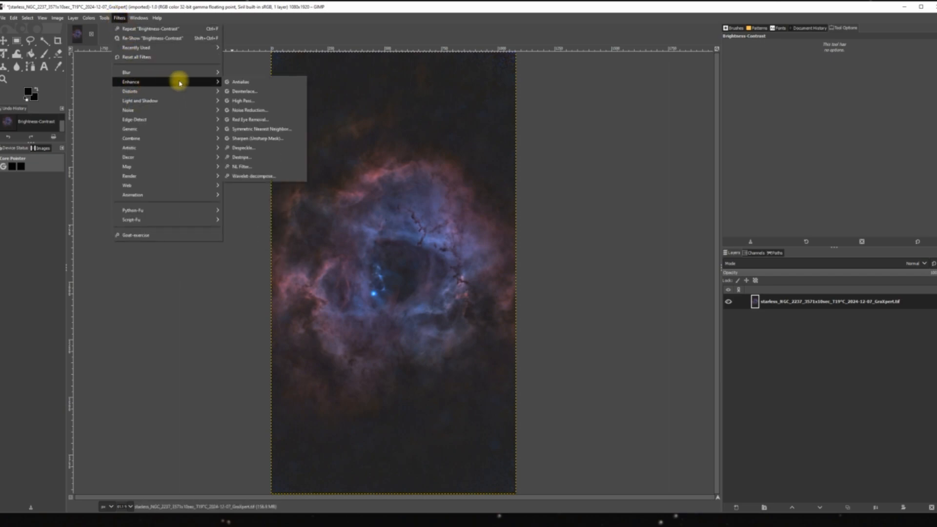
pyautogui.click(252, 139)
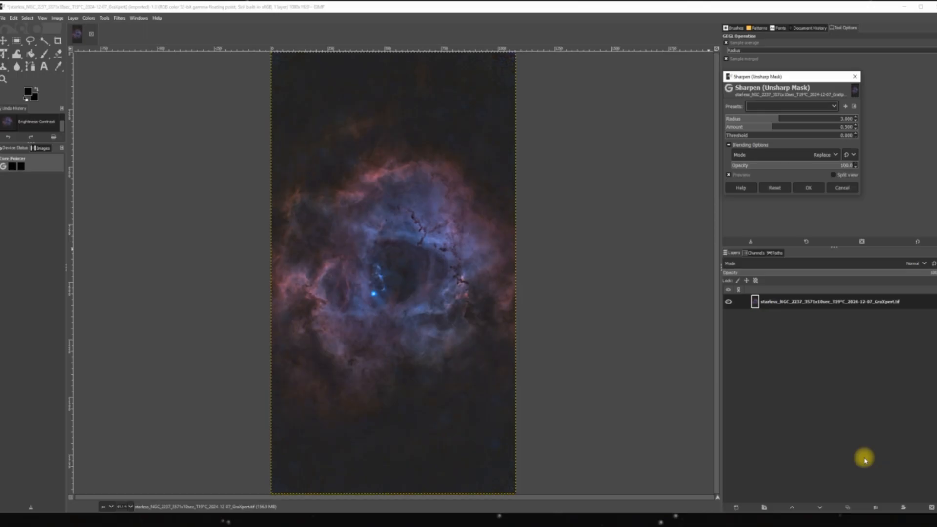
pyautogui.click(816, 188)
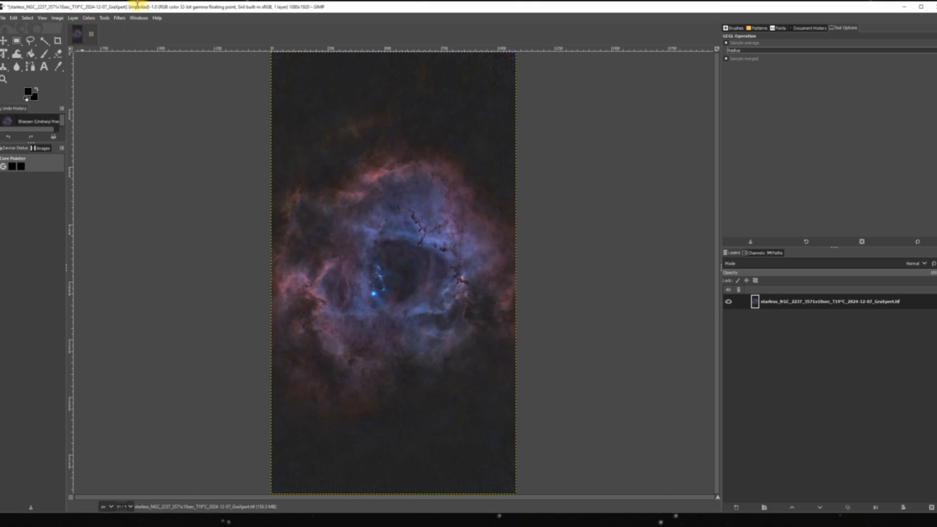
# - Apply the Noise Reduction filter with strength 4, dismissing the news pane that covers the window
pyautogui.click(117, 18)
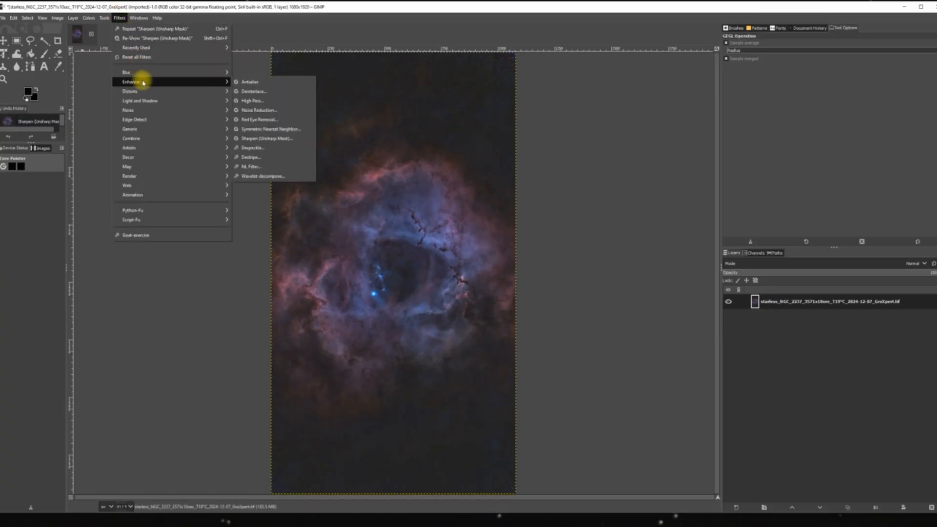
pyautogui.click(260, 111)
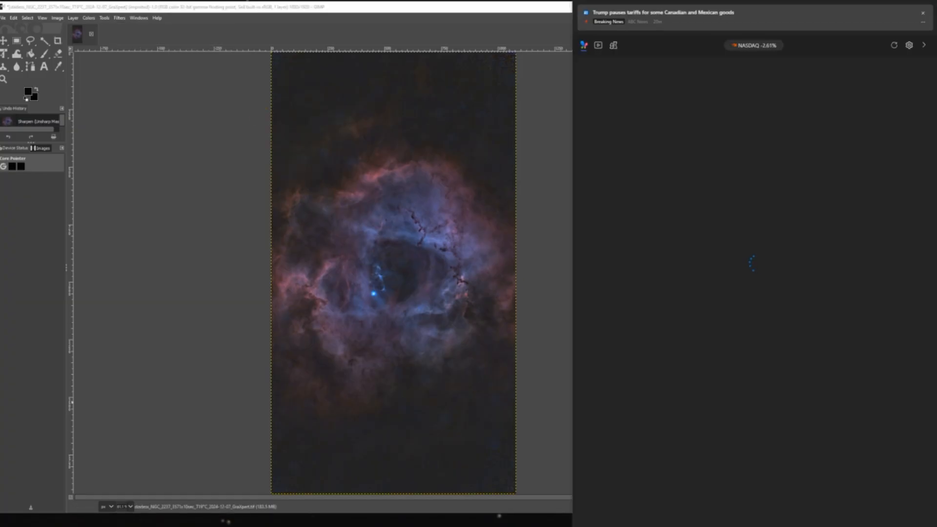
pyautogui.click(543, 305)
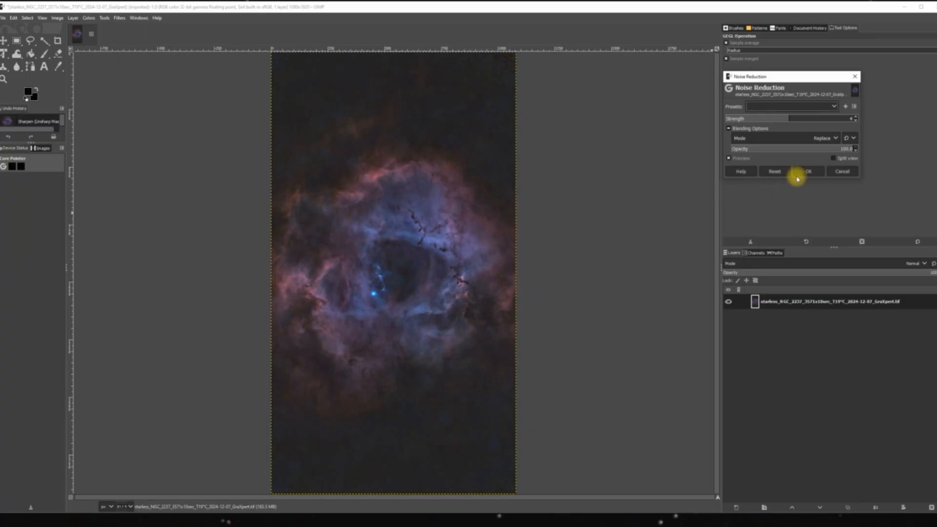
pyautogui.click(818, 170)
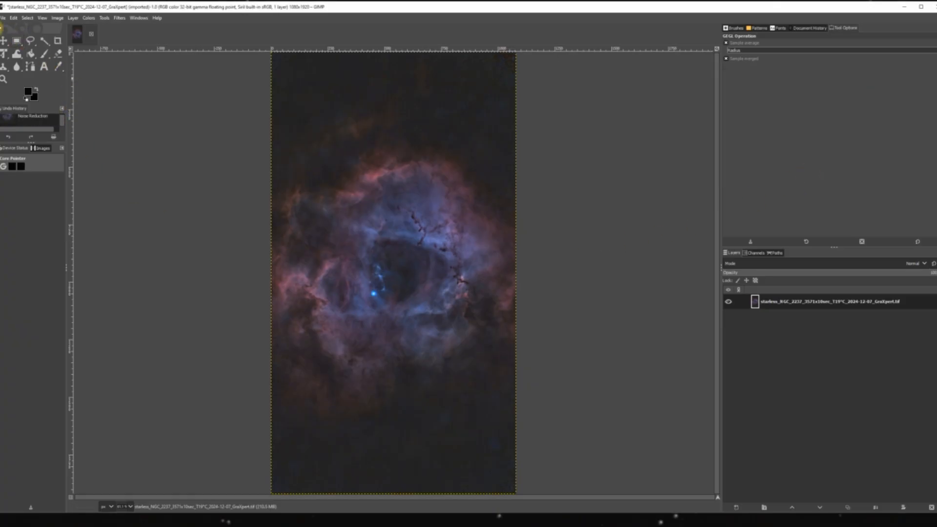
# - Export the image over starless_NGC_2237_3571x10sec_T19°C_2024-12-07_GraXpert.tif in the TIFF folder, and quit GIMP, discarding unsaved changes
pyautogui.click(4, 18)
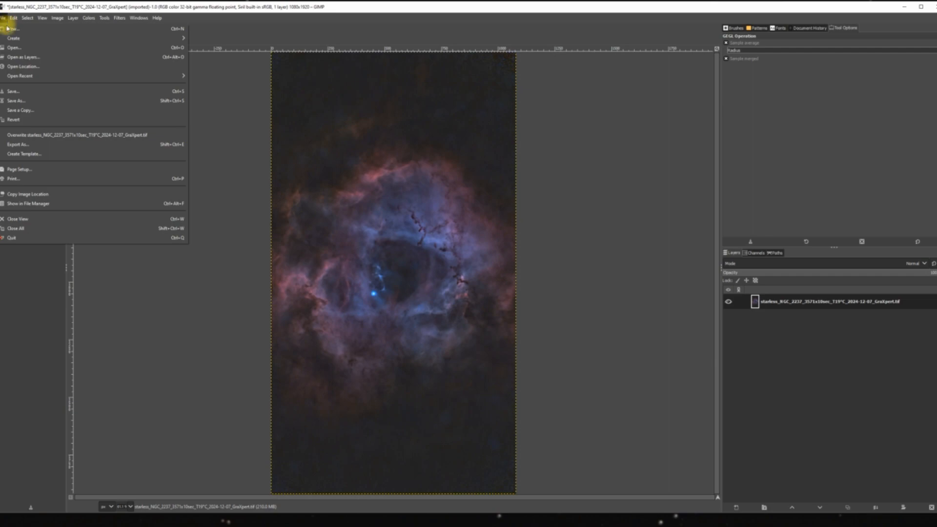
pyautogui.click(20, 145)
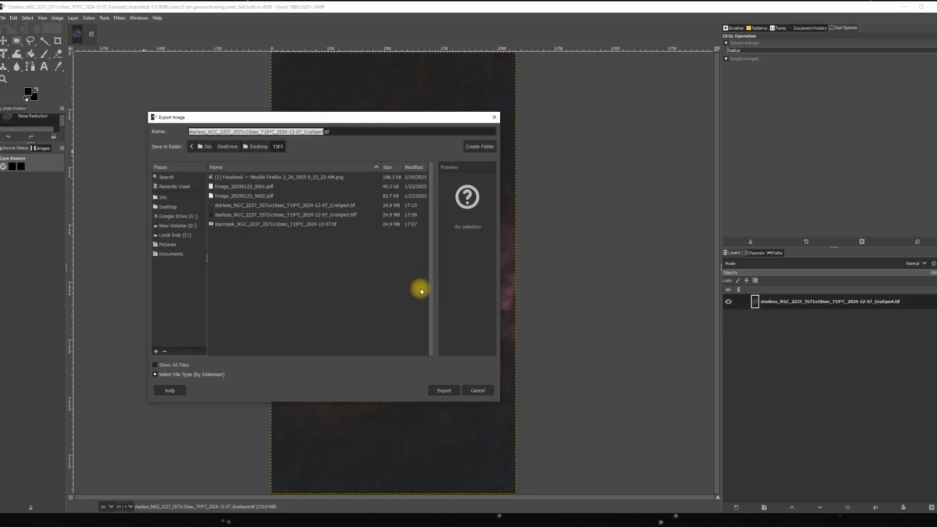
pyautogui.click(450, 392)
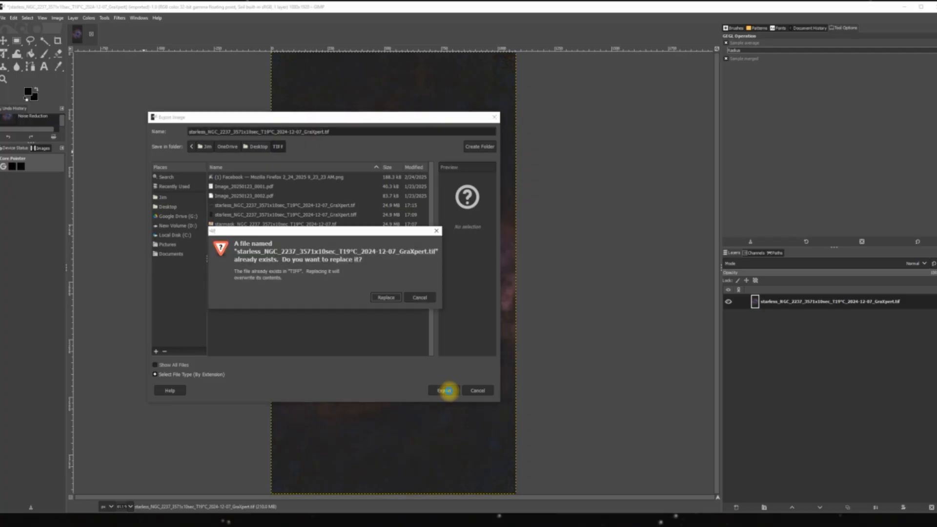
pyautogui.click(387, 299)
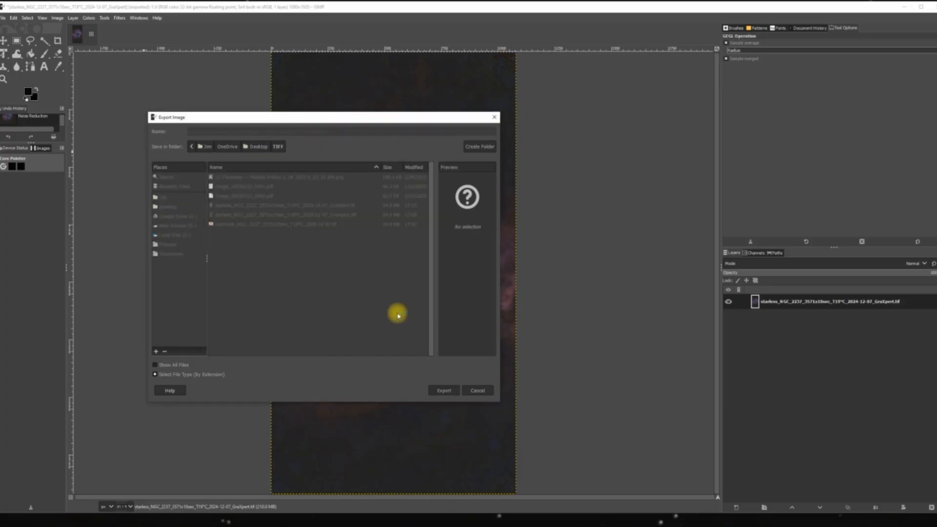
pyautogui.click(464, 363)
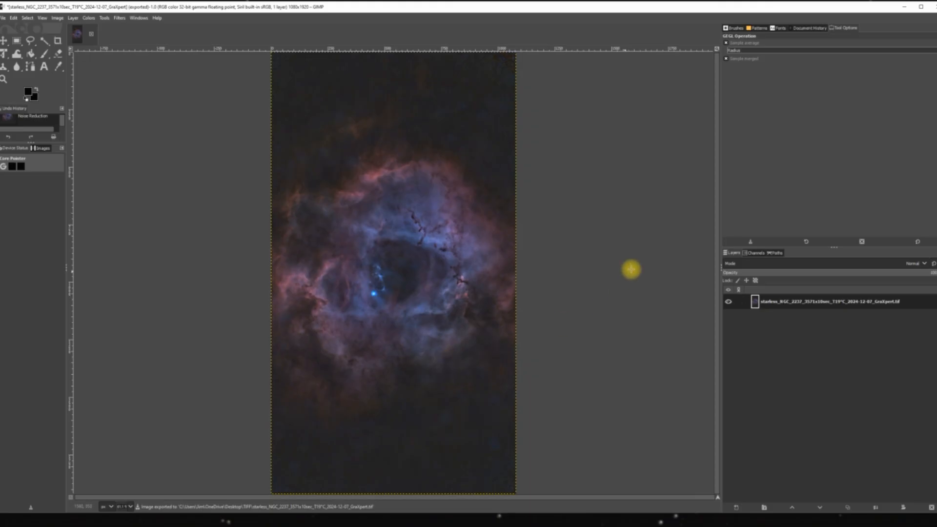
pyautogui.click(934, 8)
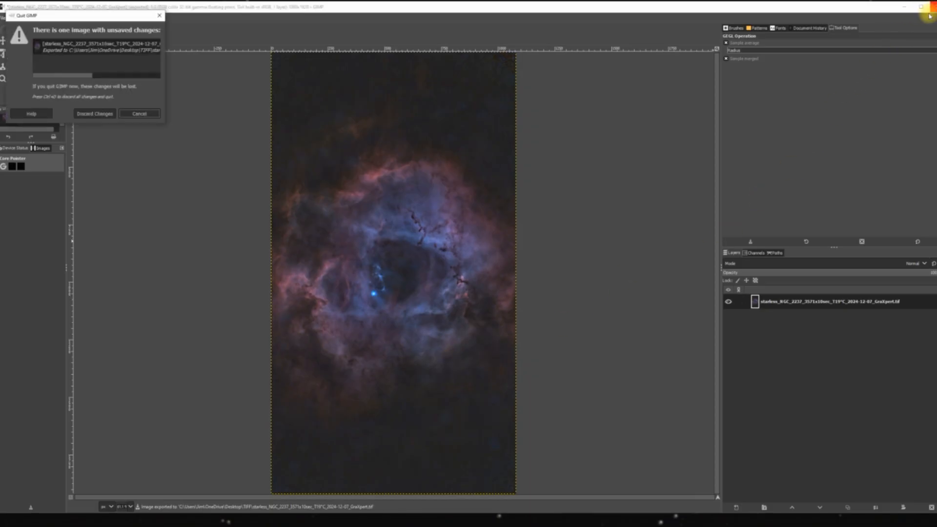
pyautogui.click(100, 116)
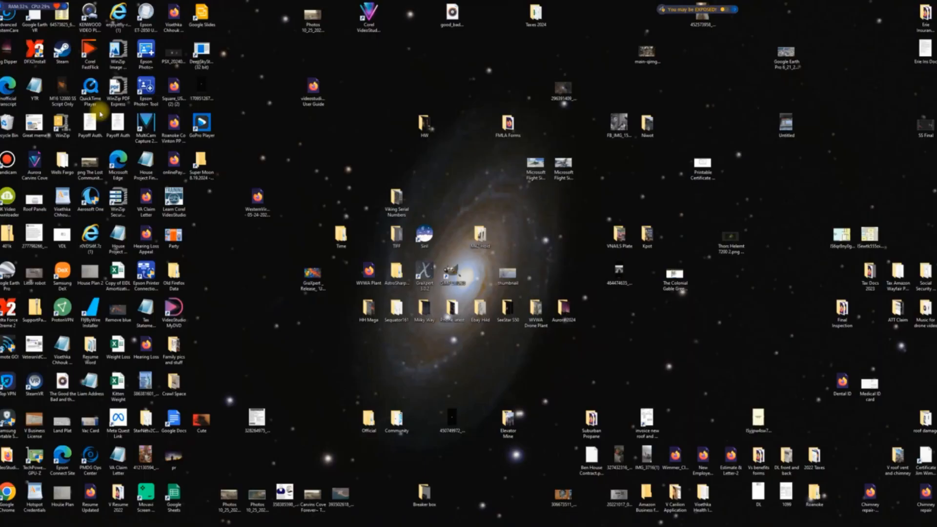
# - Open the AstroSharp-DualPSF program folder from the desktop, try launching AstroSharp, and close its blank window
pyautogui.doubleClick(401, 270)
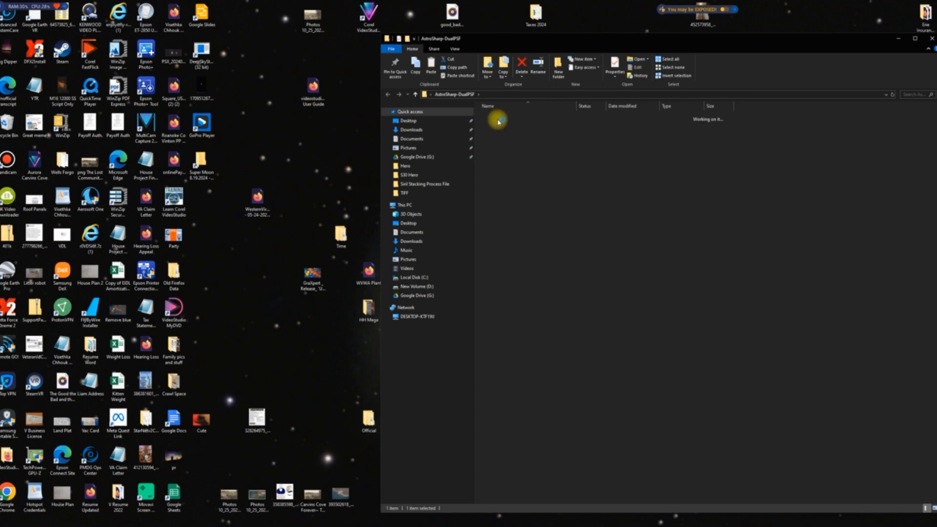
pyautogui.doubleClick(498, 120)
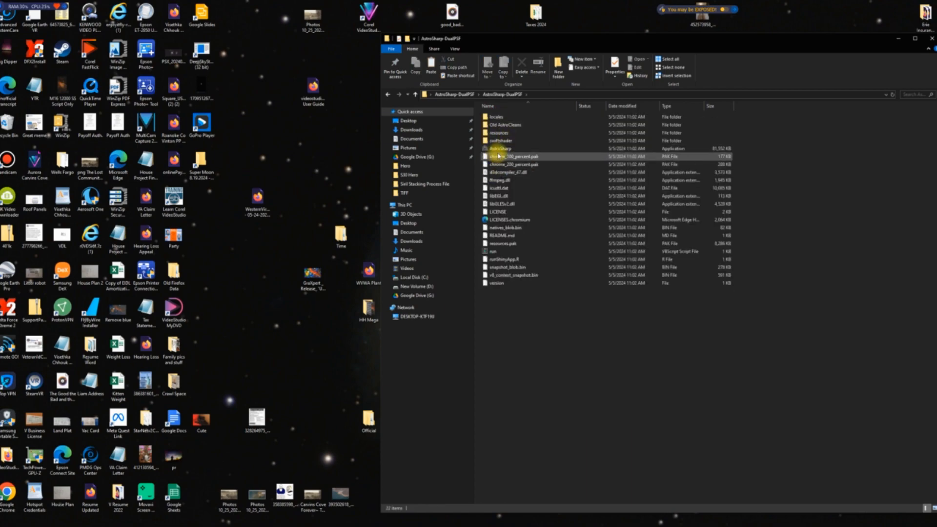
pyautogui.click(499, 149)
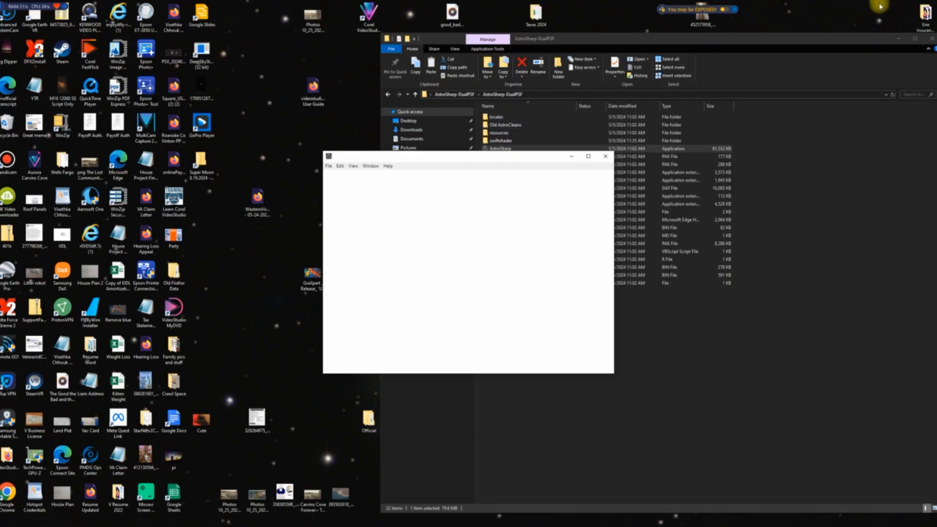
pyautogui.click(607, 155)
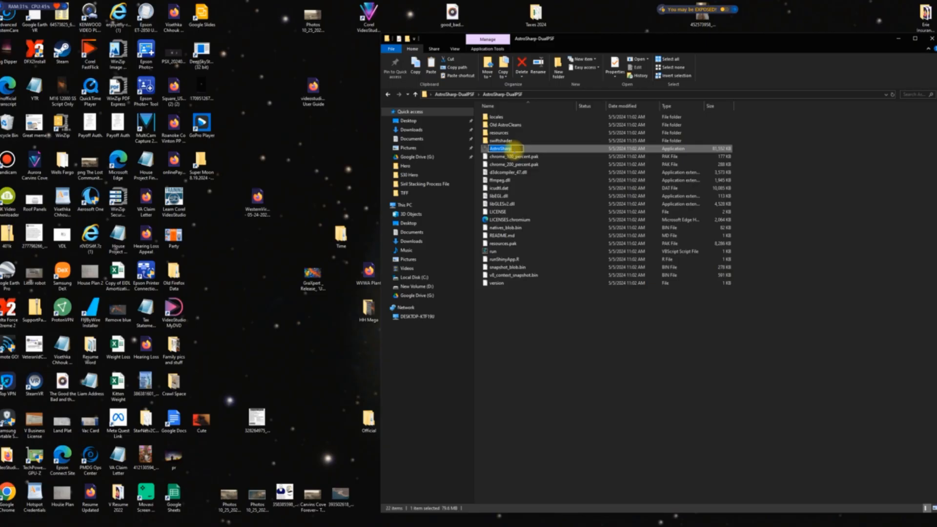
# - Launch AstroSharp again from its folder, close the folder window, and maximize the Deep Sky DeTools window
pyautogui.click(565, 196)
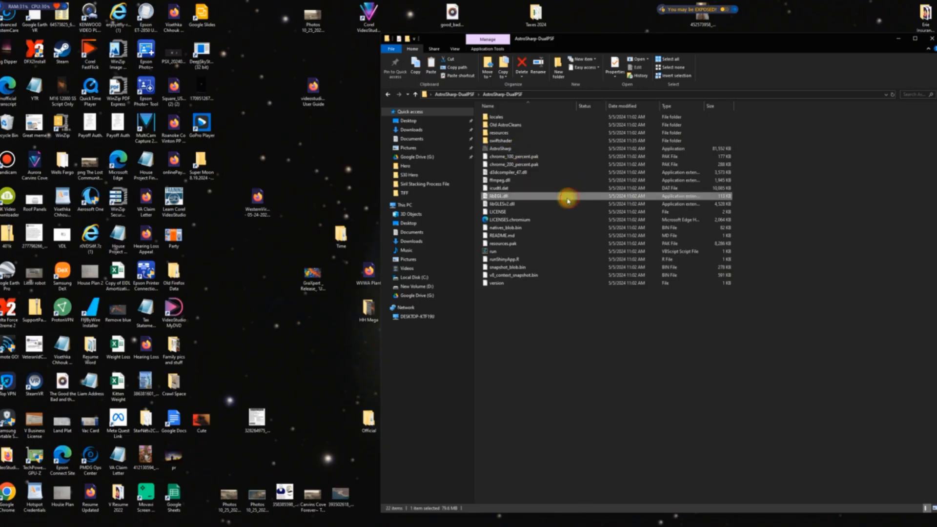
pyautogui.click(510, 149)
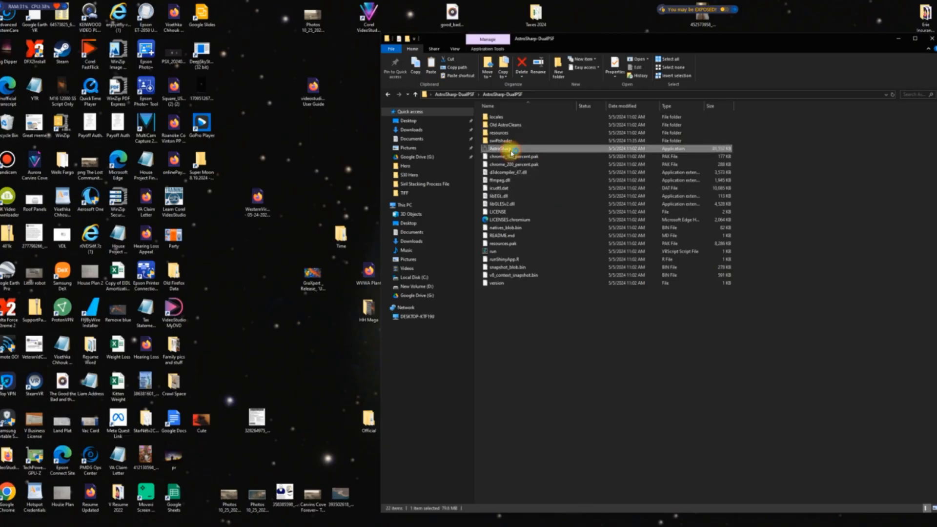
pyautogui.doubleClick(510, 150)
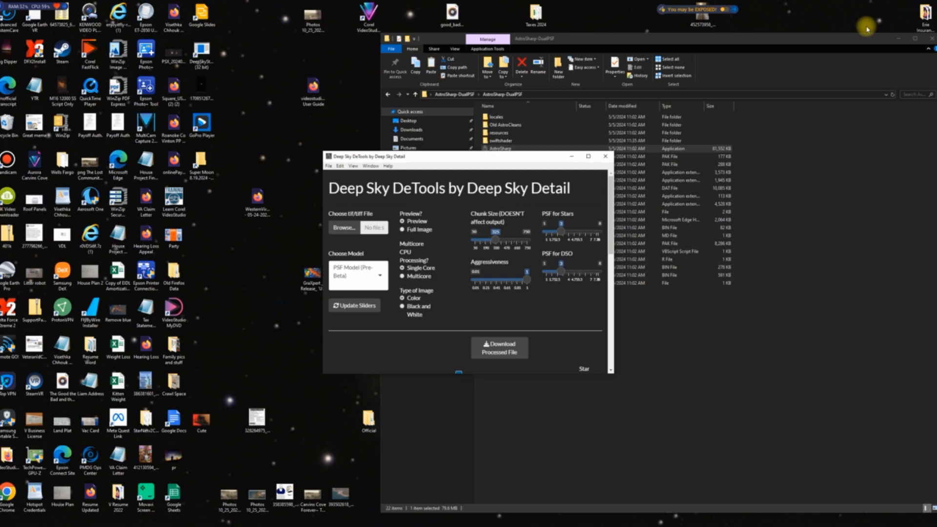
pyautogui.click(932, 41)
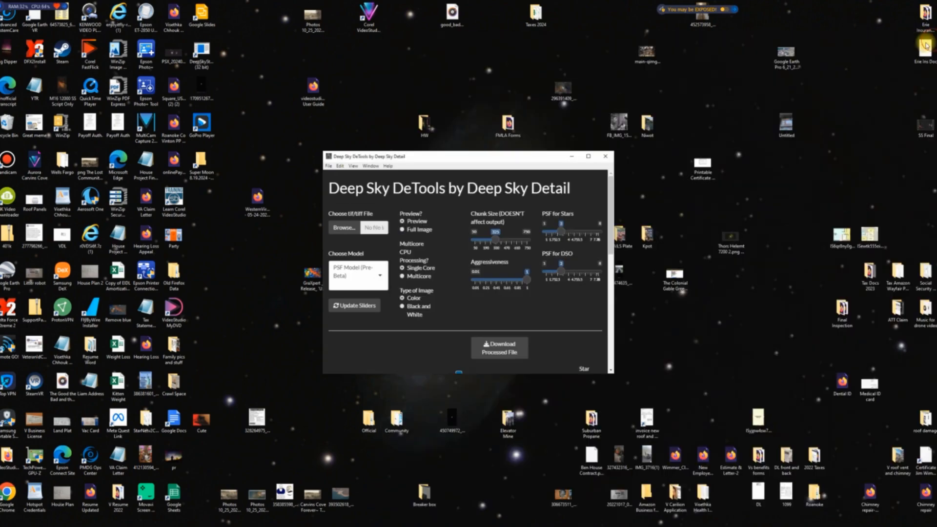
pyautogui.click(588, 157)
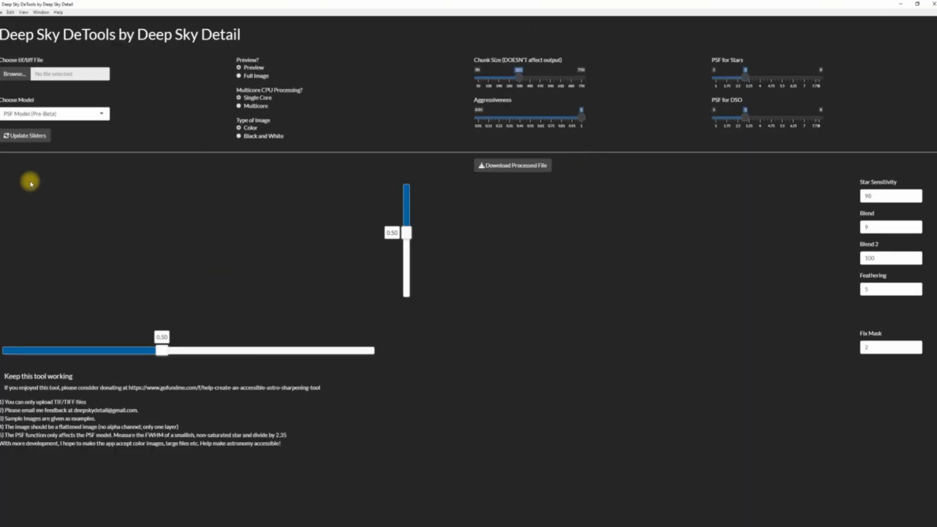
# - Update the sliders, choose the Second Beta model, and set the processing to Full Image
pyautogui.click(31, 136)
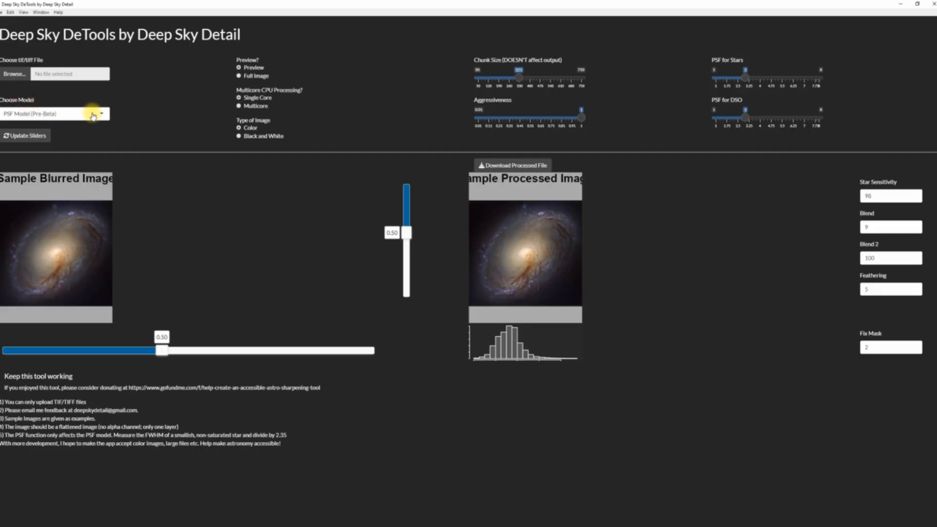
pyautogui.click(104, 117)
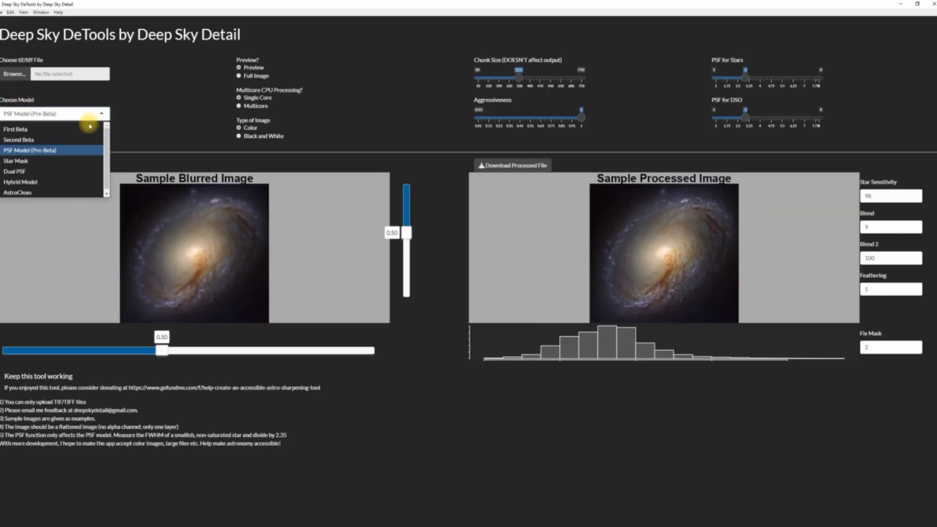
pyautogui.click(75, 141)
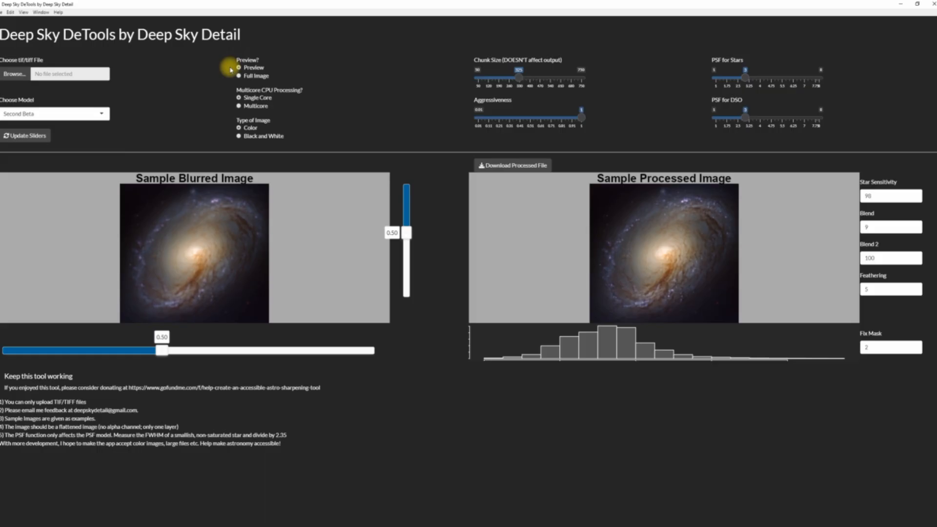
pyautogui.click(239, 76)
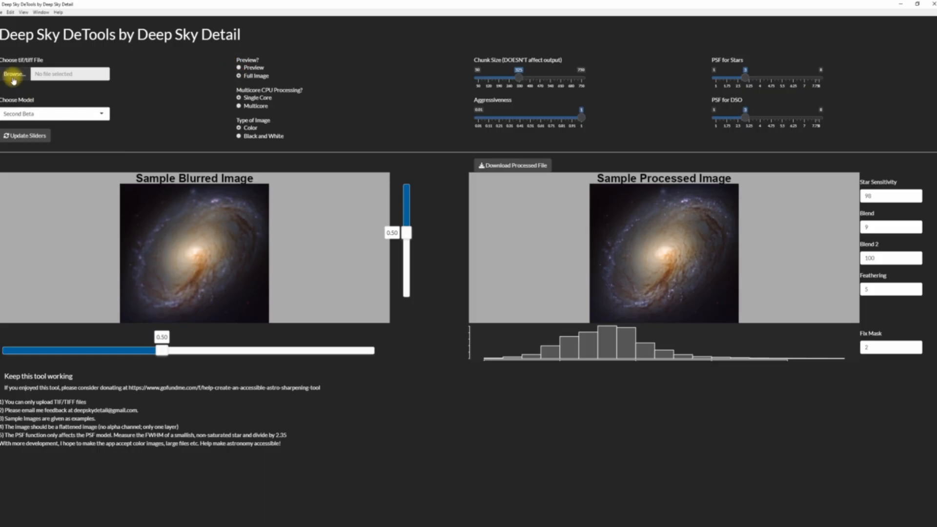
# - Load the first starless_NGC_2237 GraXpert TIFF from the TIFF folder and set the PSF for DSO to 8
pyautogui.click(13, 74)
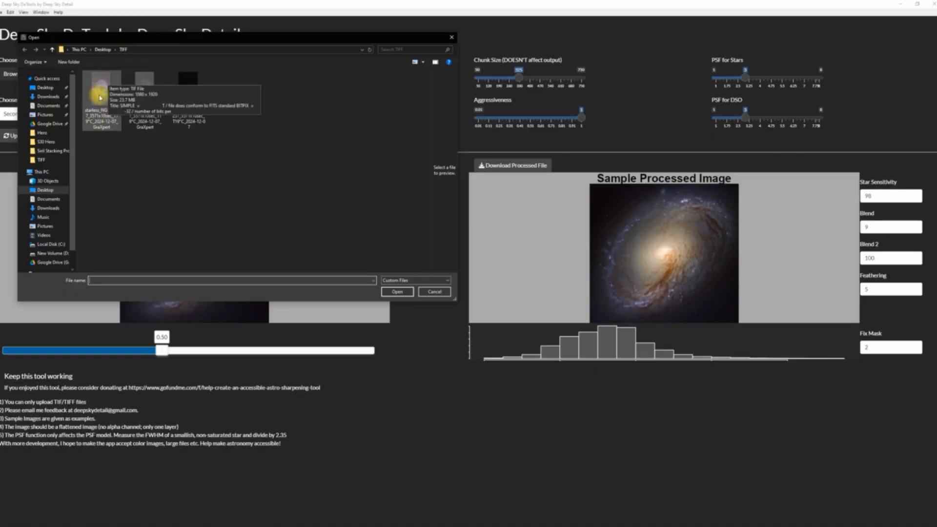
pyautogui.doubleClick(103, 88)
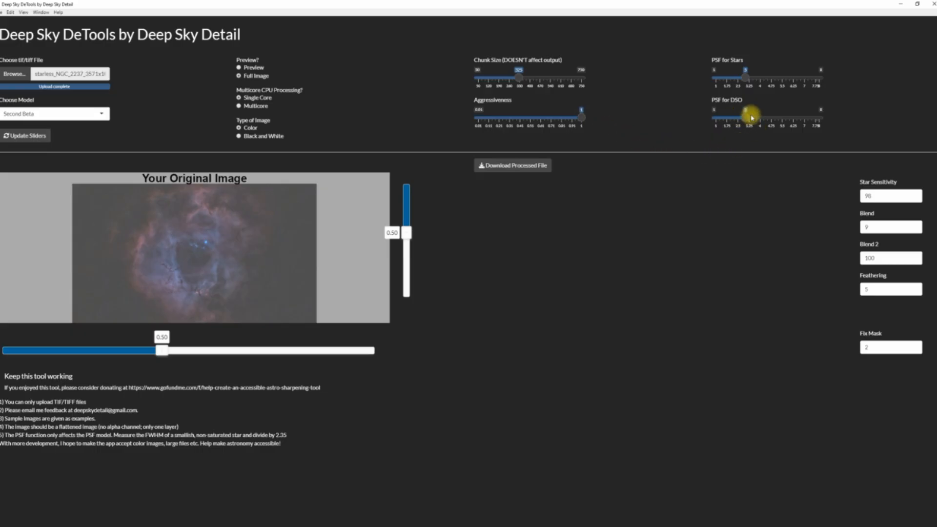
pyautogui.moveTo(750, 122); pyautogui.dragTo(855, 143)
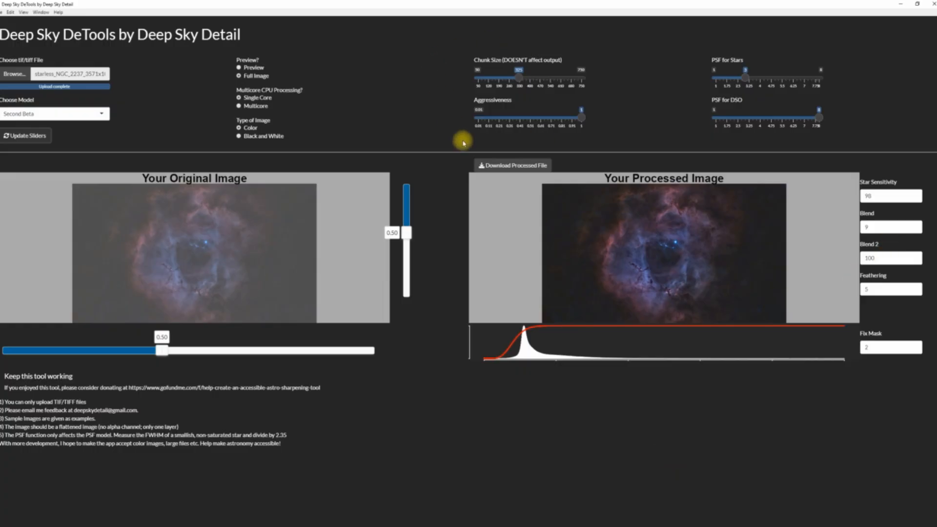
# - Save the processed image as Processed_2025-03-06 in the TIFF folder, and minimize the Deep Sky DeTools window
pyautogui.click(515, 166)
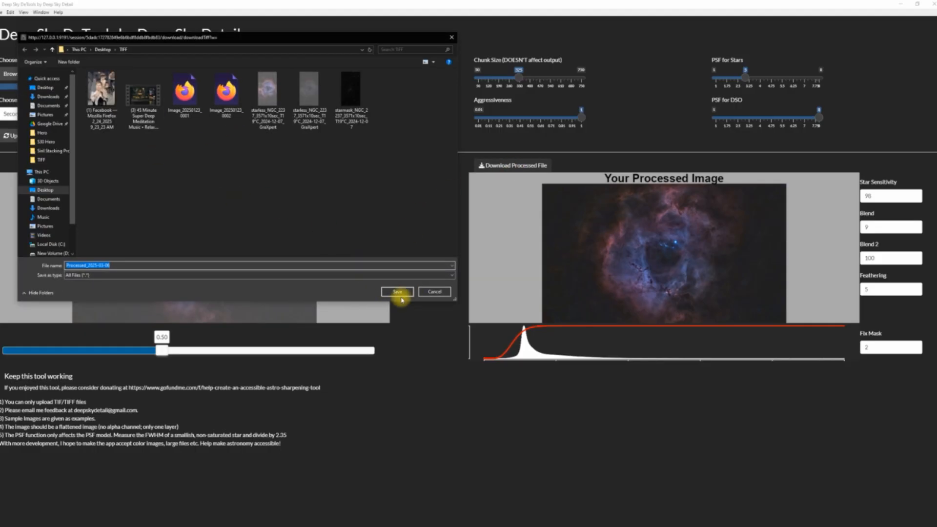
pyautogui.click(398, 292)
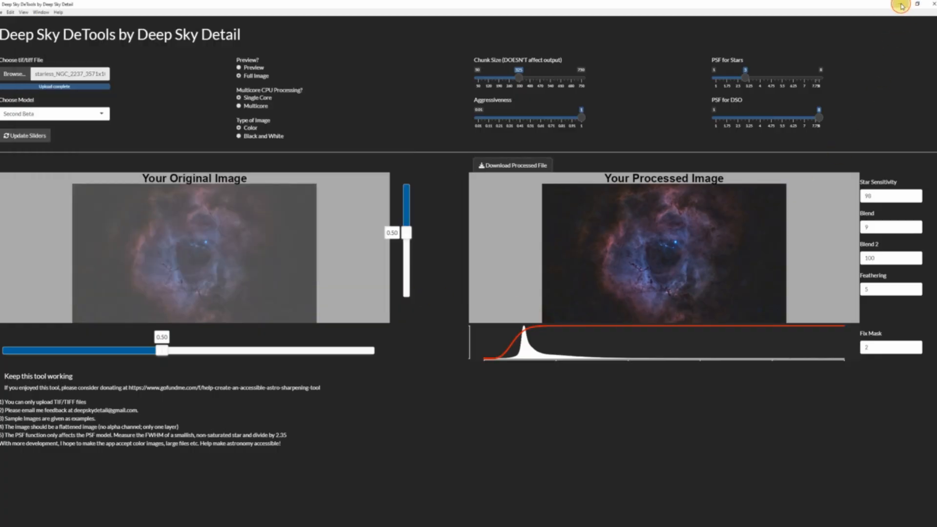
pyautogui.click(901, 6)
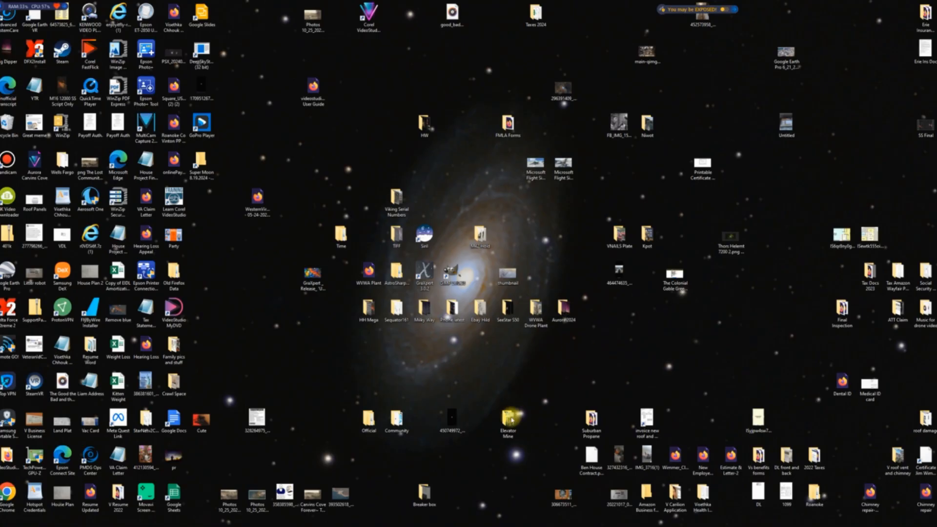
# - Open the desktop TIFF folder and display Processed_2025-03-06 and the first starless NGC 2237 GraXpert image side by side
pyautogui.click(395, 240)
pyautogui.doubleClick(395, 241)
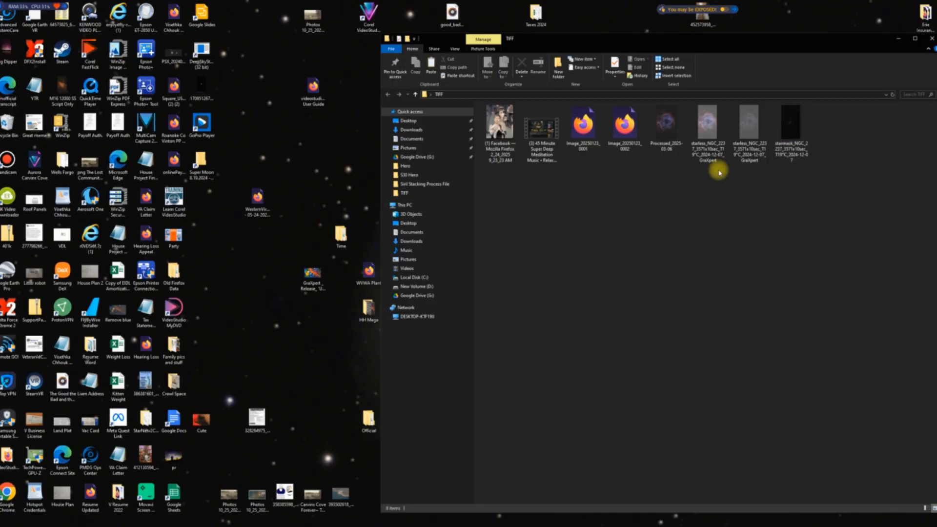
pyautogui.doubleClick(667, 134)
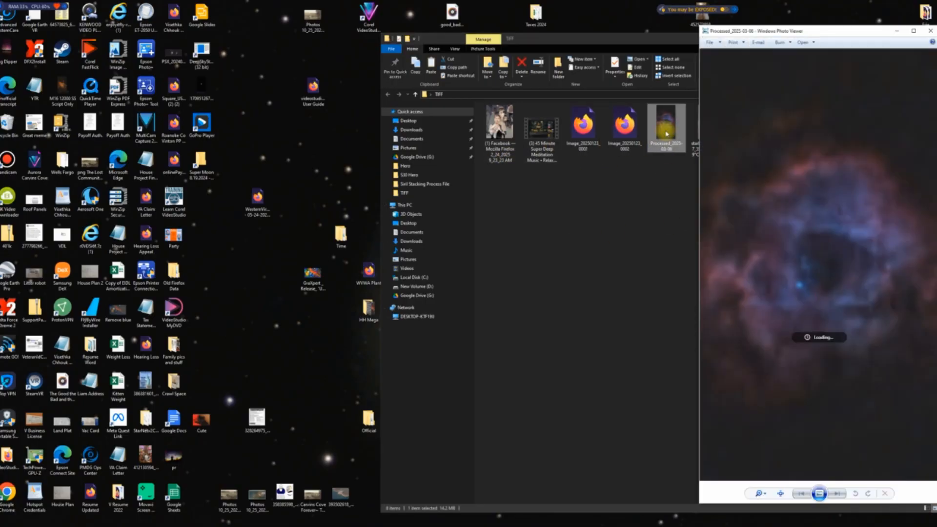
pyautogui.moveTo(817, 37); pyautogui.dragTo(226, 44)
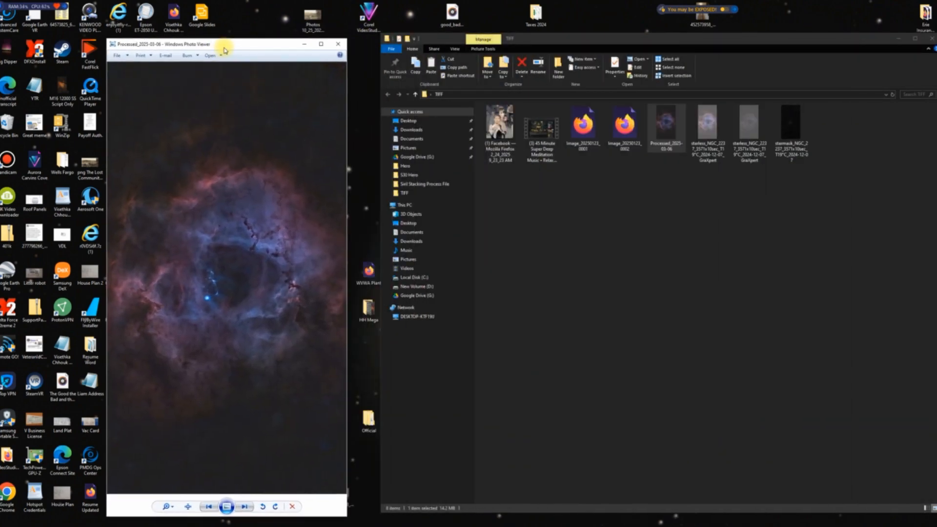
pyautogui.click(711, 132)
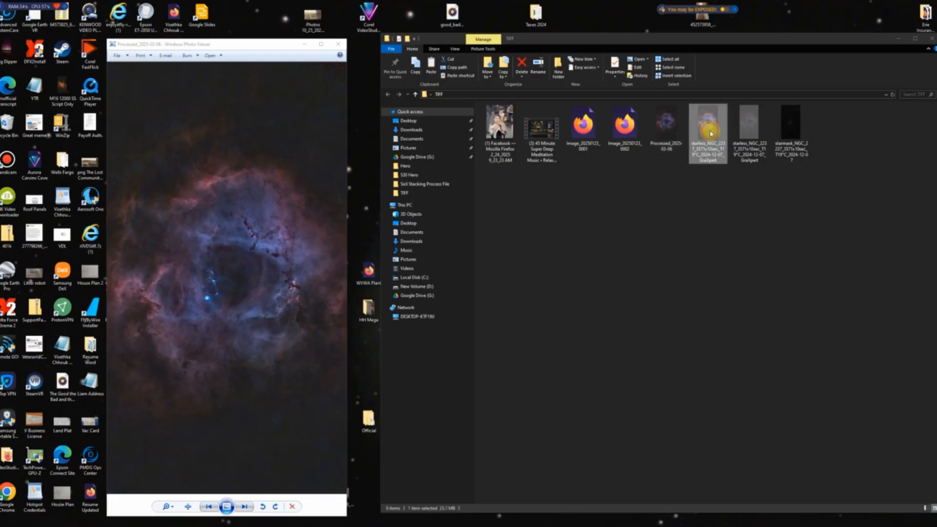
pyautogui.doubleClick(710, 130)
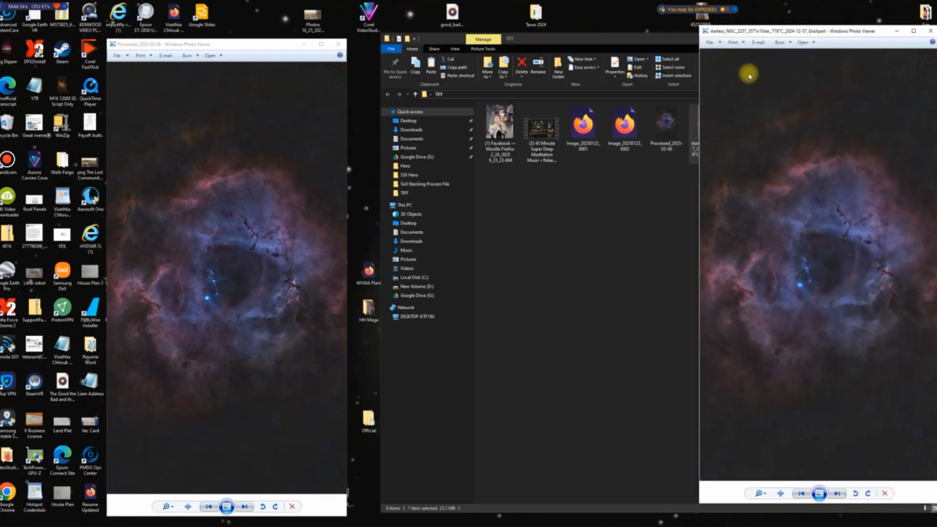
pyautogui.moveTo(787, 37); pyautogui.dragTo(436, 49)
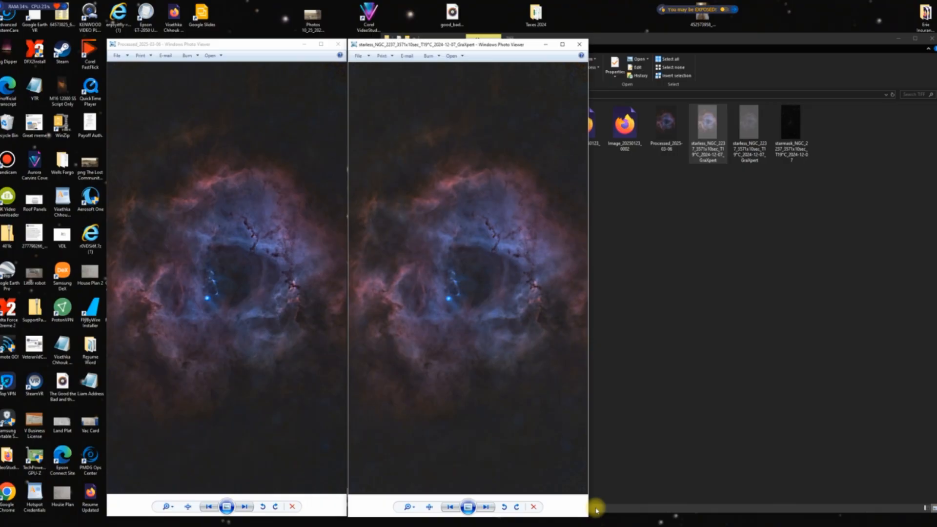
# - Compare the nebula detail of the processed and original starless images up close, and close both image viewers
pyautogui.scroll(1, 204, 307)
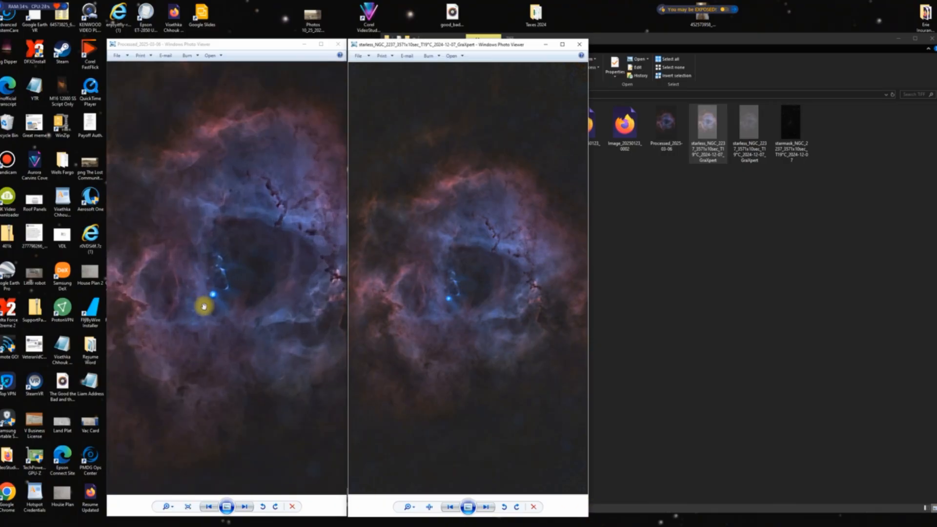
pyautogui.scroll(2, 467, 339)
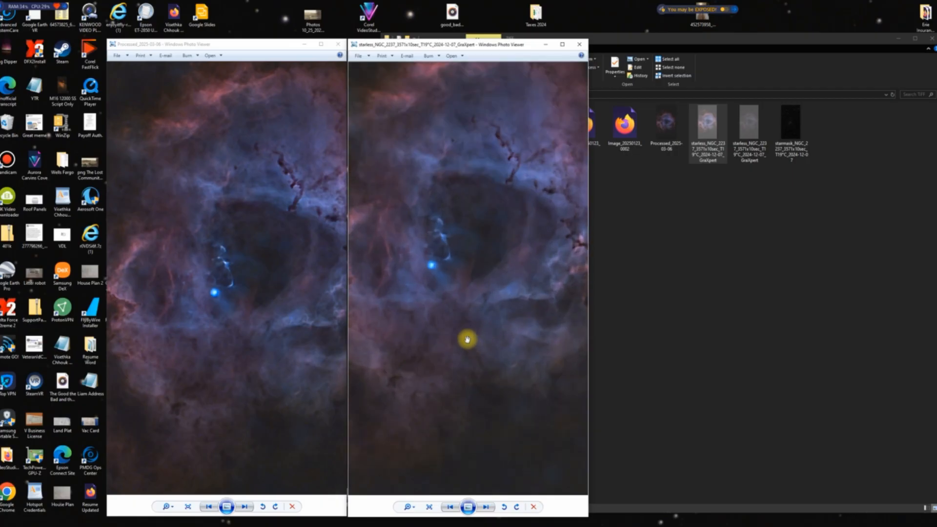
pyautogui.scroll(-1, 453, 324)
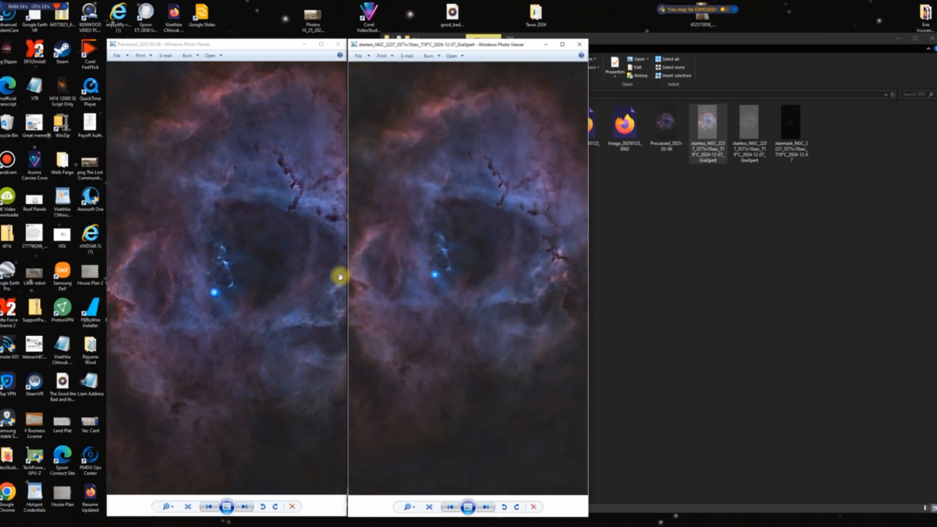
pyautogui.scroll(1, 410, 287)
pyautogui.moveTo(413, 287); pyautogui.dragTo(429, 291)
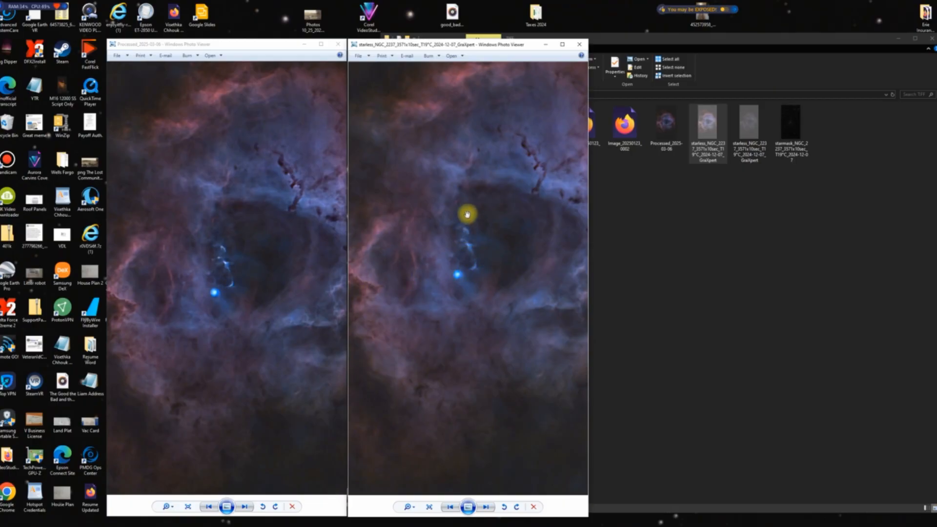
pyautogui.scroll(-1, 207, 324)
pyautogui.scroll(-2, 228, 306)
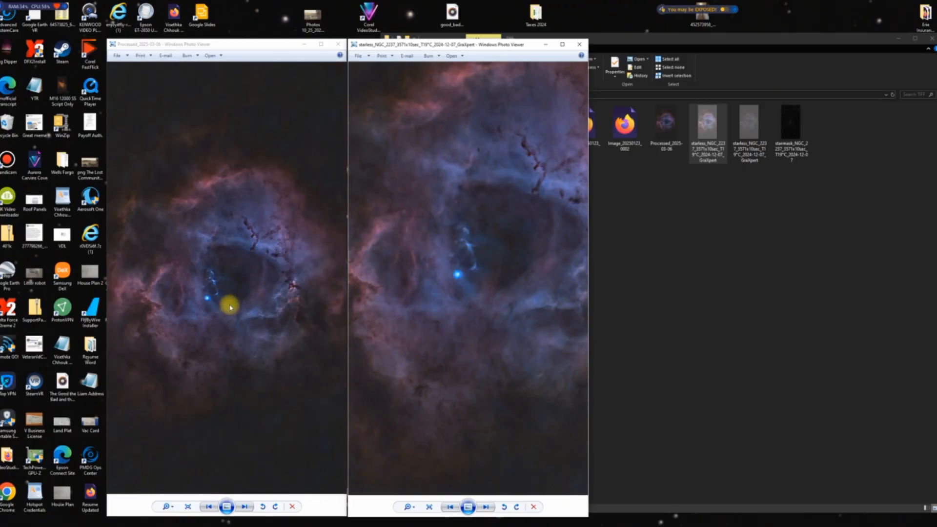
pyautogui.scroll(-3, 440, 307)
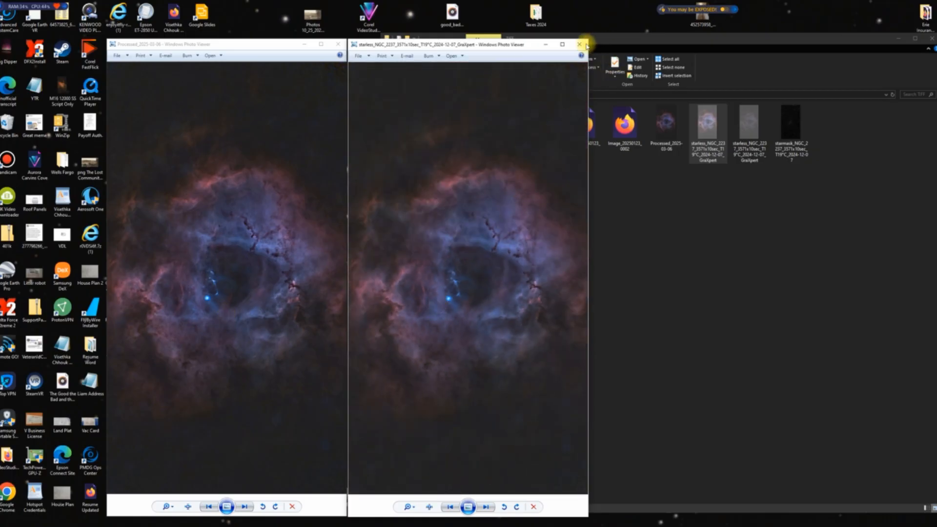
pyautogui.click(585, 45)
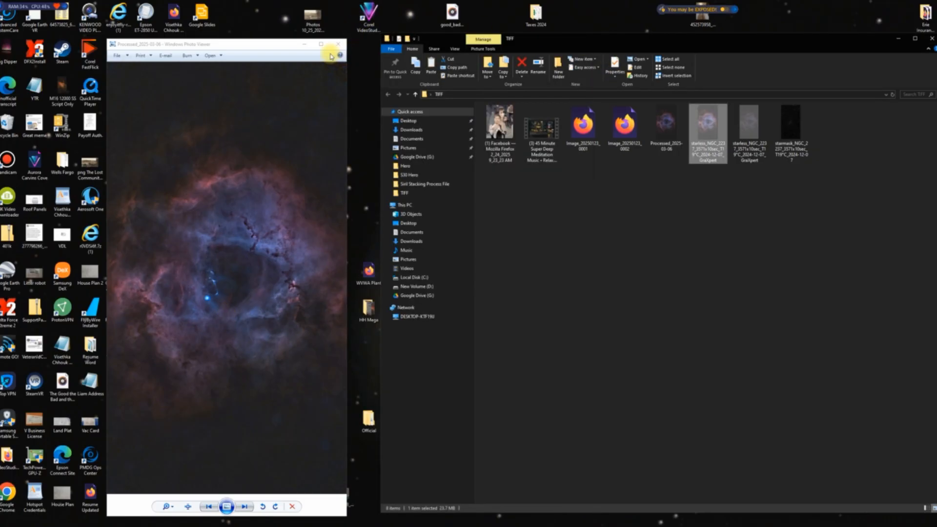
pyautogui.click(339, 48)
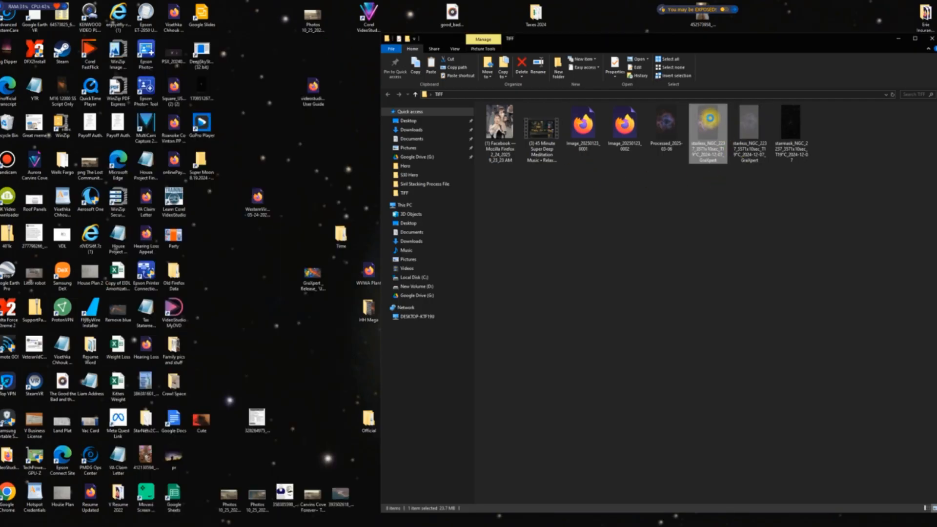
# - Delete both starless_NGC_2237 GraXpert files from the TIFF folder
pyautogui.rightClick(711, 126)
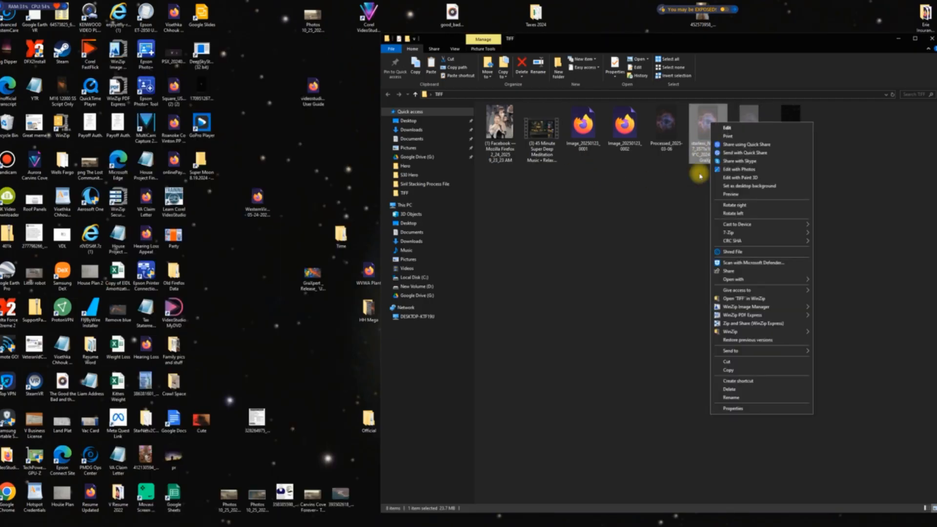
pyautogui.click(732, 390)
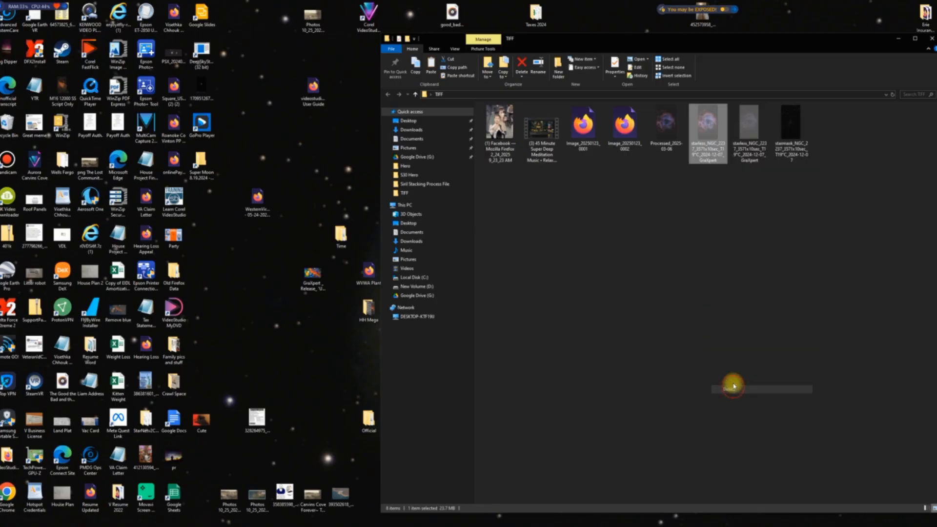
pyautogui.rightClick(714, 129)
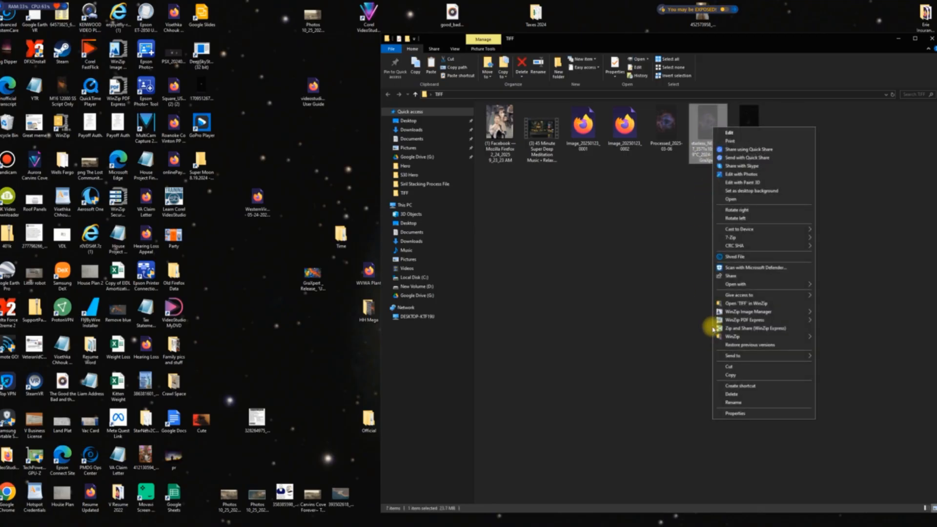
pyautogui.click(732, 394)
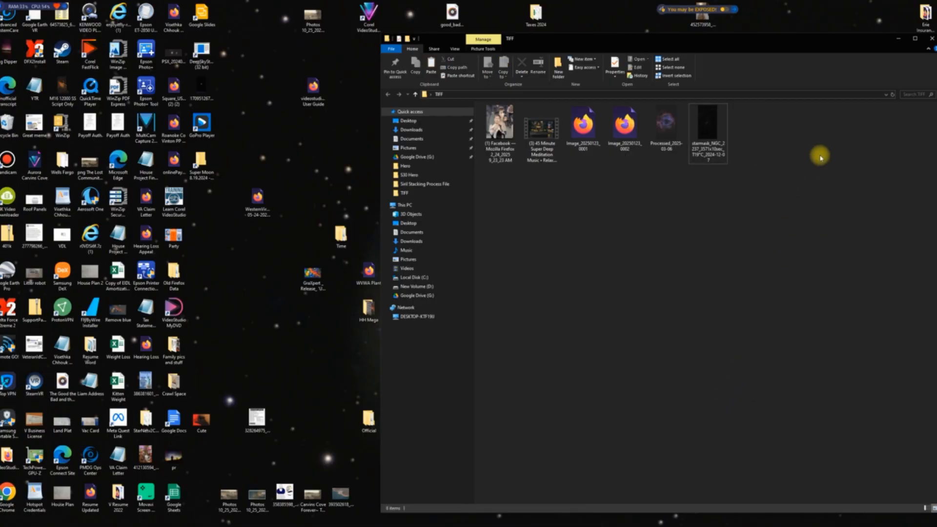
# - Rename the processed image as 1Processed_2025-03-06 and close the TIFF folder window
pyautogui.rightClick(671, 142)
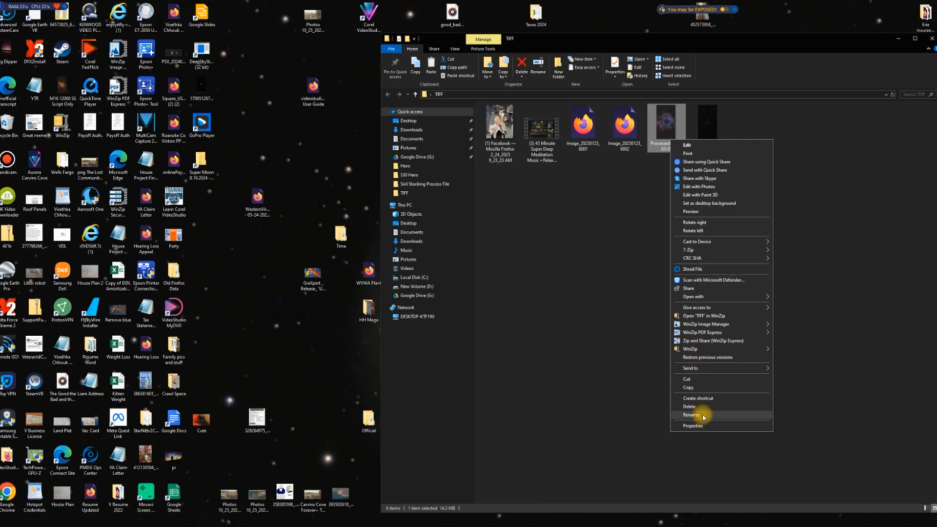
pyautogui.click(703, 415)
pyautogui.click(651, 143)
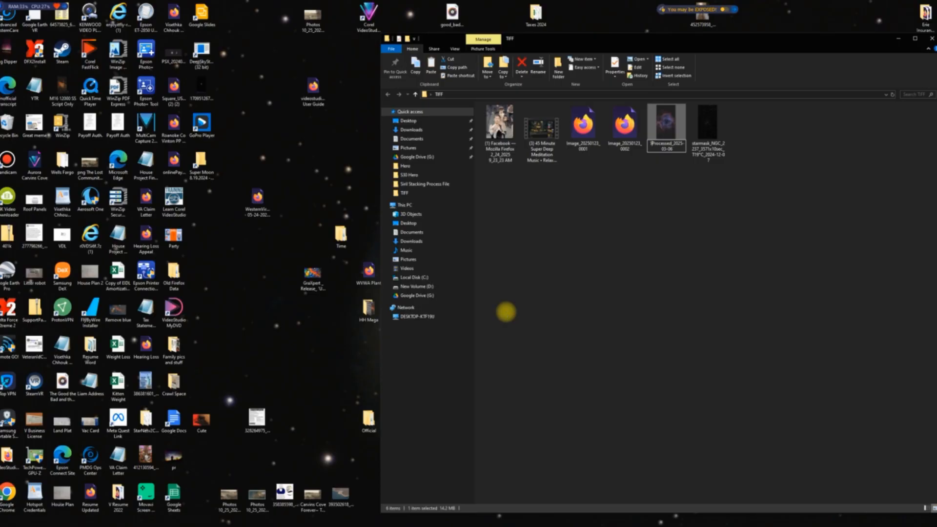
pyautogui.write('1')
pyautogui.press('Return')
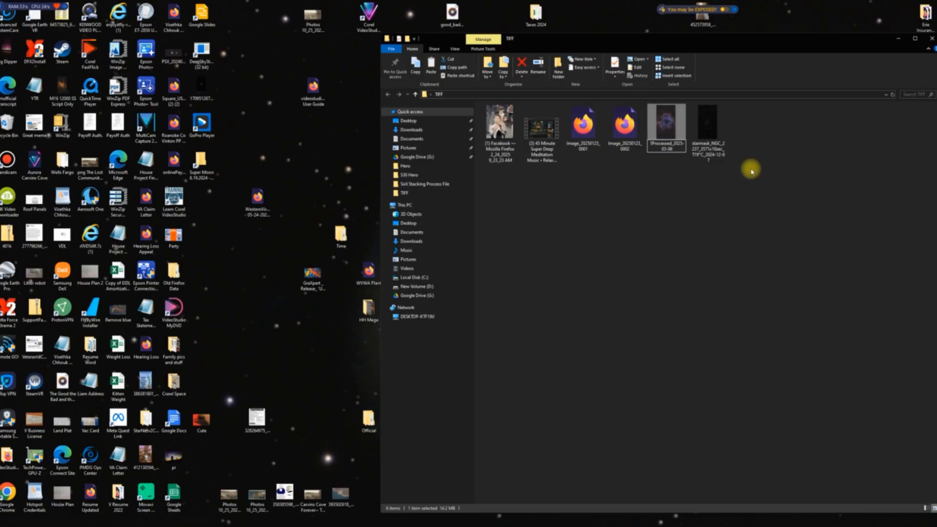
pyautogui.click(704, 133)
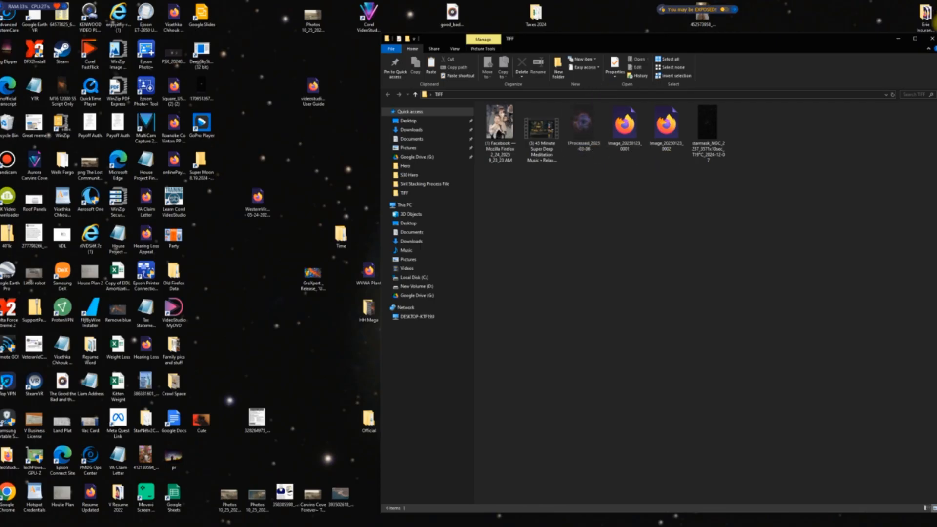
pyautogui.click(931, 39)
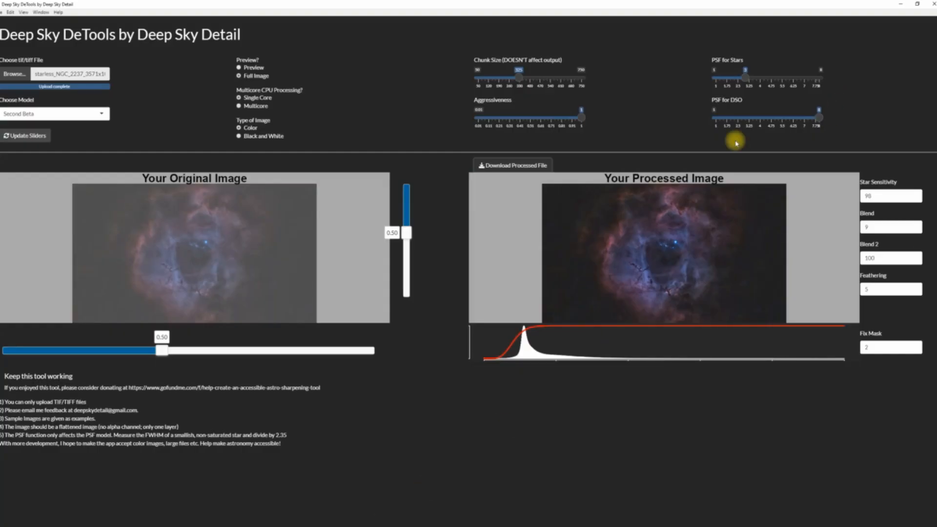
# - Close Deep Sky DeTools and relaunch AstroSharp from the AstroSharp-DualPSF folder on the desktop
pyautogui.click(933, 5)
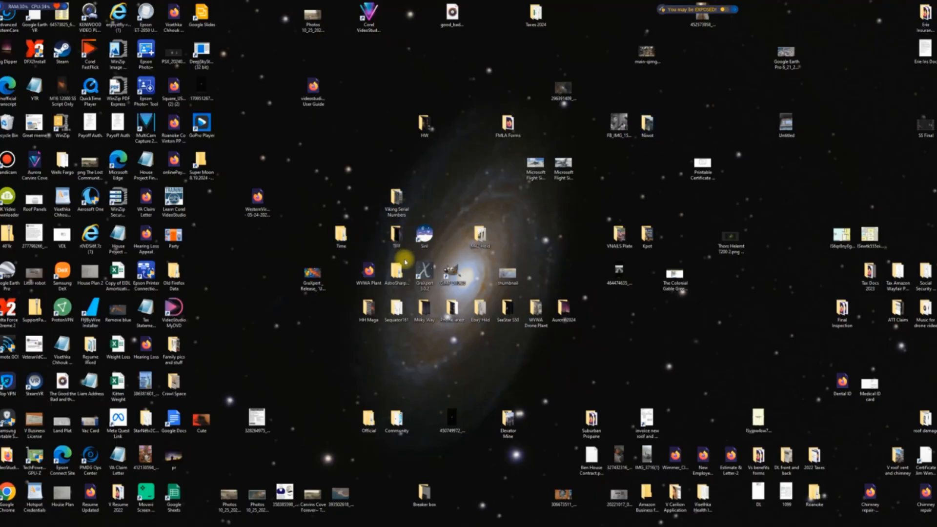
pyautogui.click(396, 277)
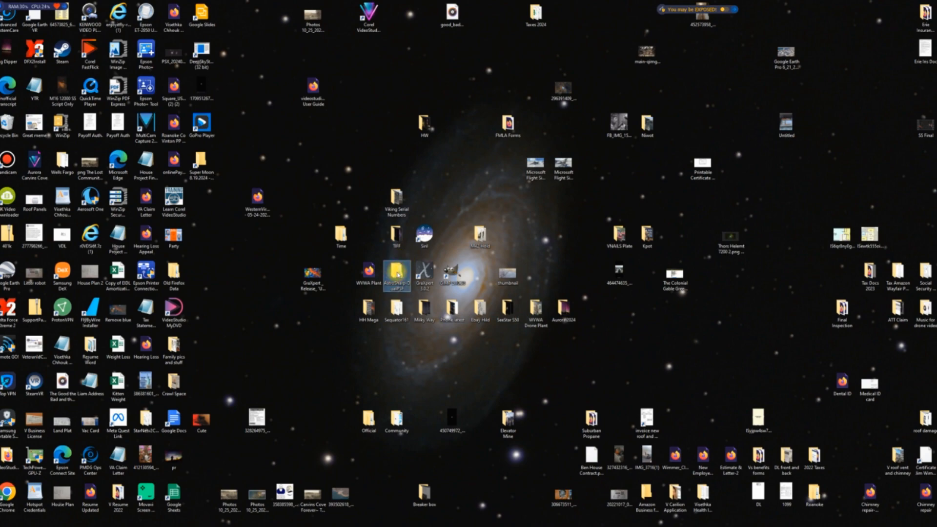
pyautogui.doubleClick(397, 274)
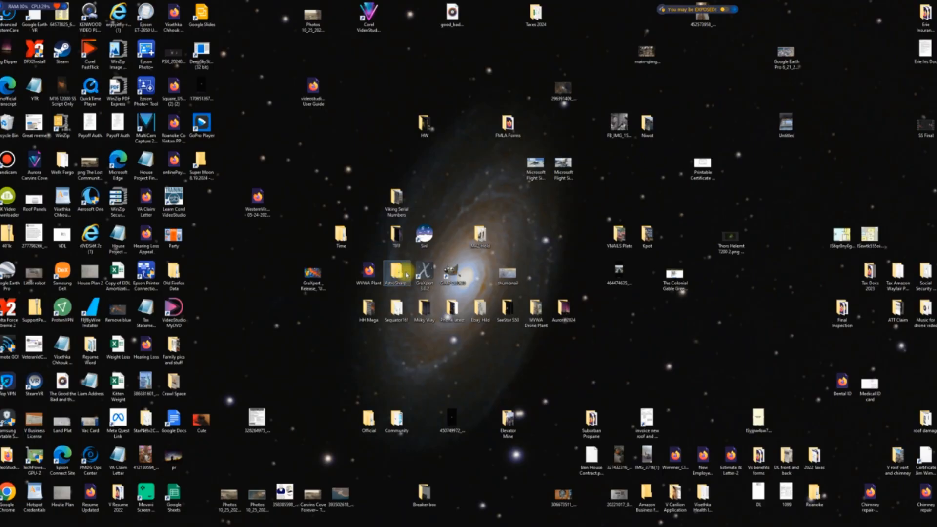
pyautogui.click(530, 119)
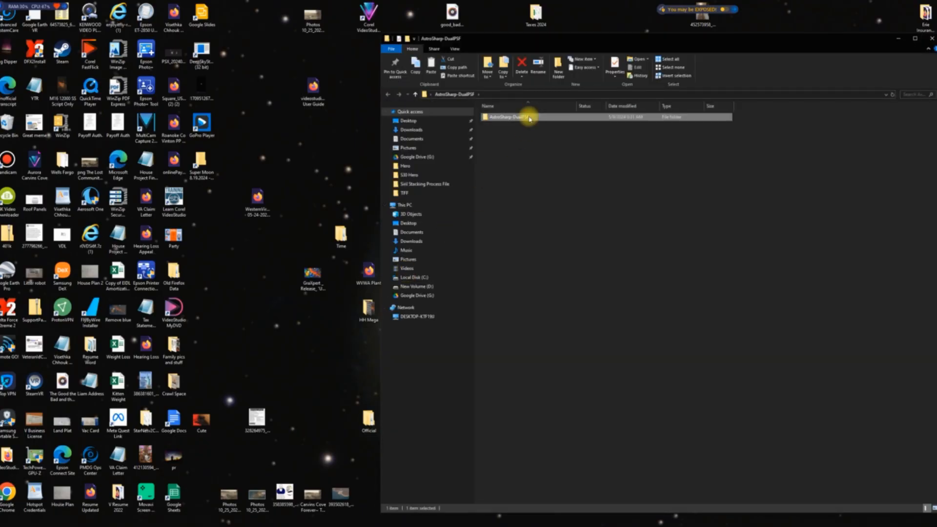
pyautogui.doubleClick(529, 119)
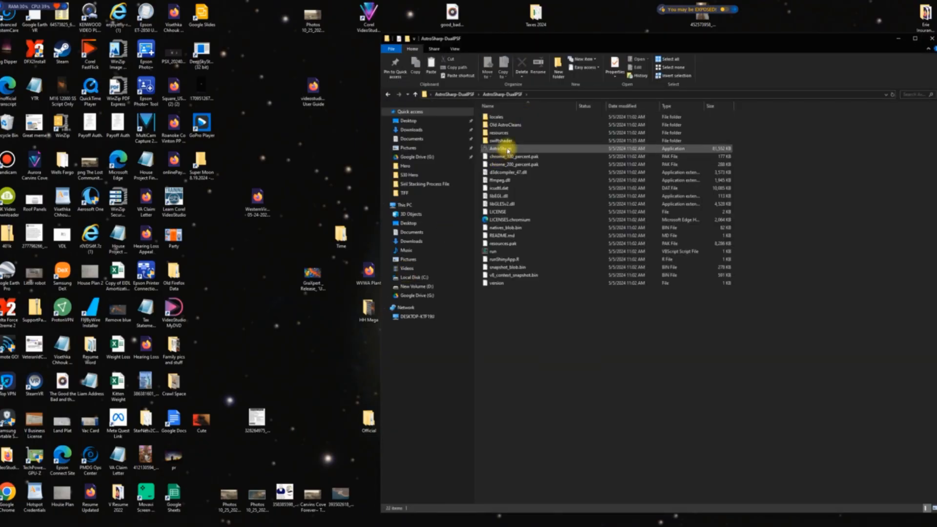
pyautogui.click(508, 149)
pyautogui.doubleClick(508, 150)
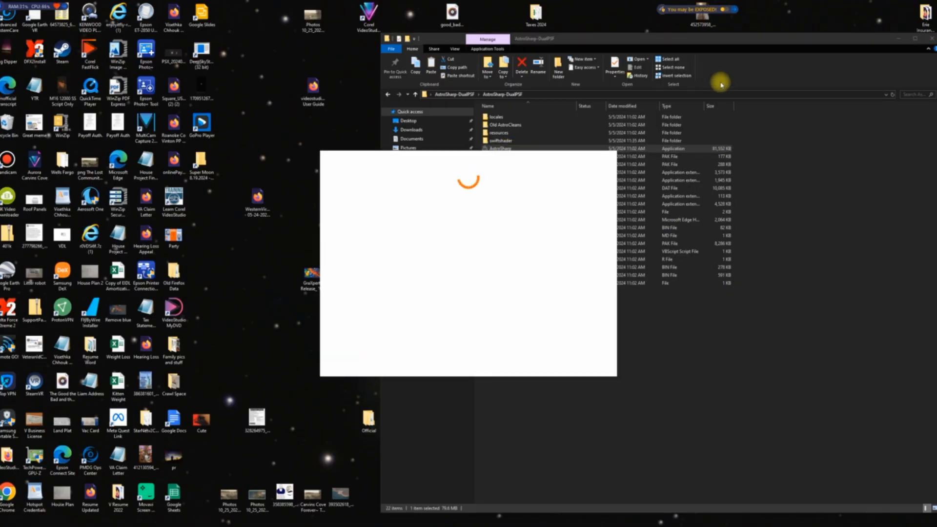
# - Set the Second Beta model with full-image output in a maximized window and load the starmask_NGC_2237 TIFF
pyautogui.click(931, 41)
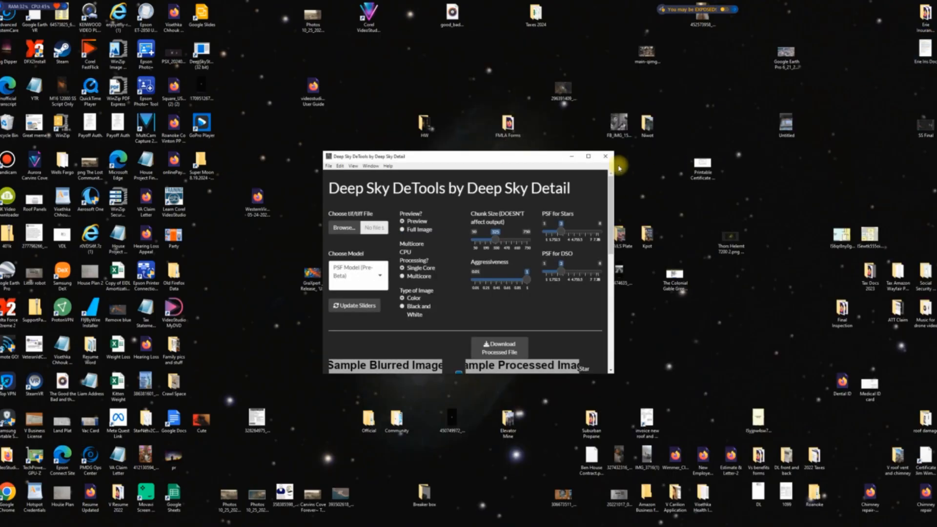
pyautogui.click(587, 157)
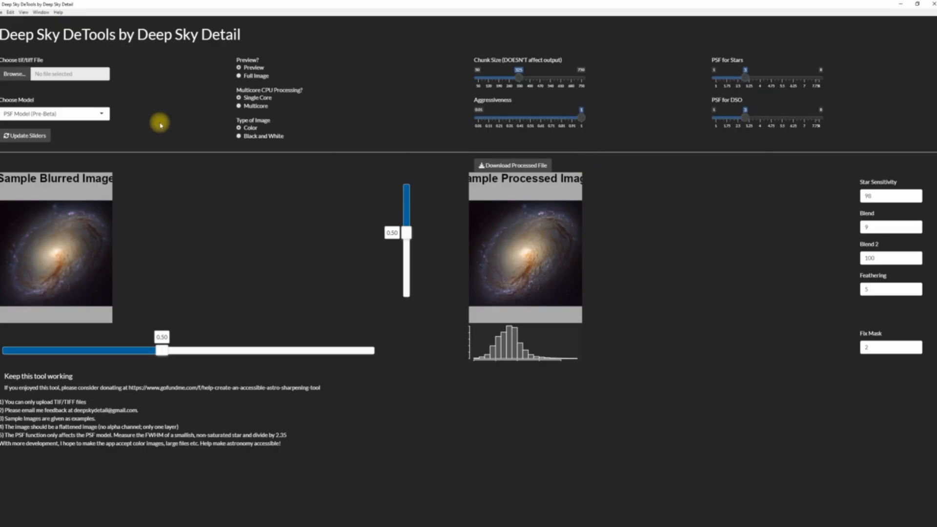
pyautogui.click(104, 113)
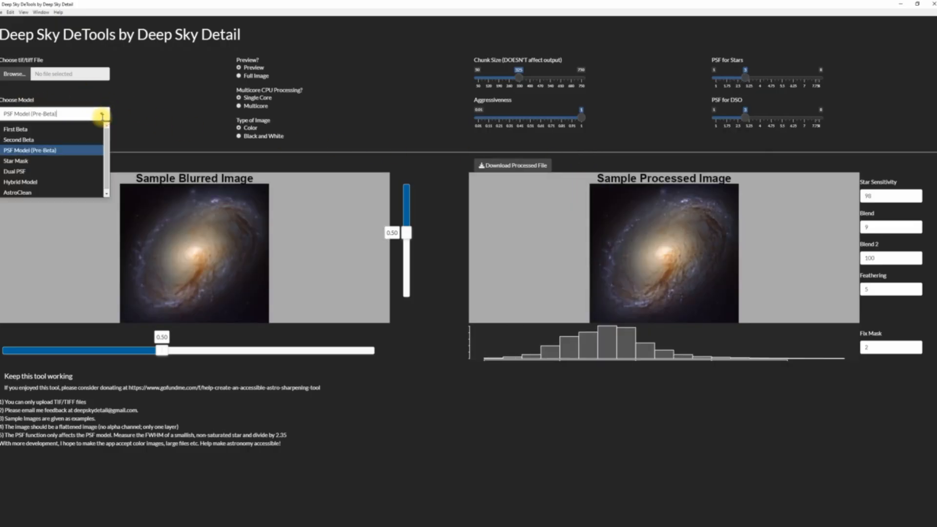
pyautogui.click(62, 138)
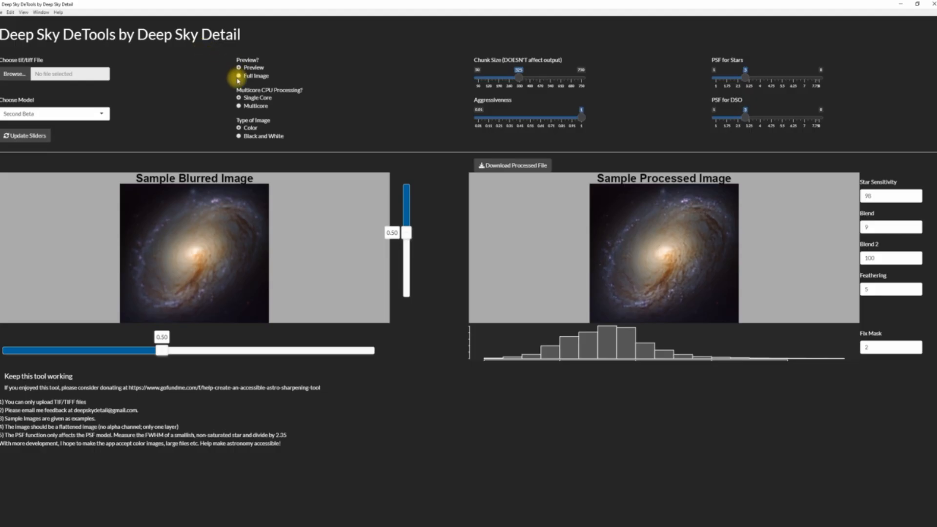
pyautogui.click(239, 76)
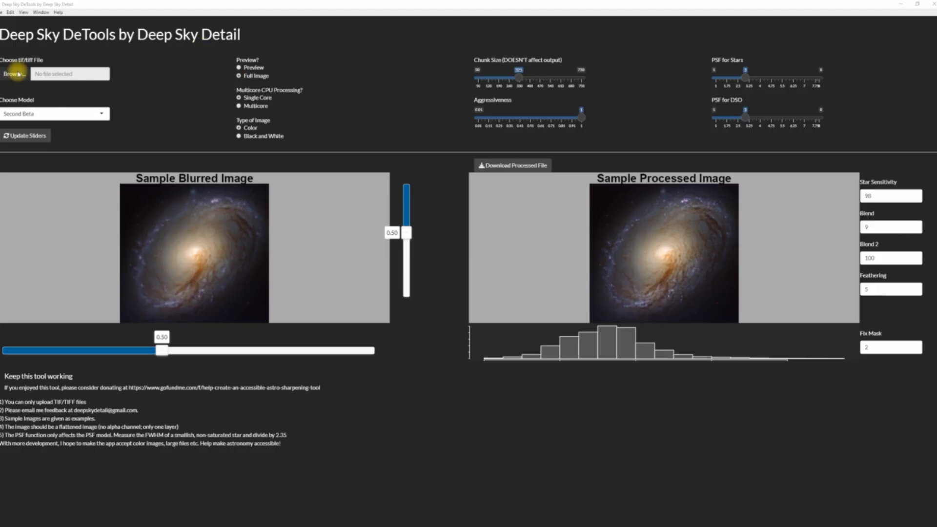
pyautogui.click(18, 74)
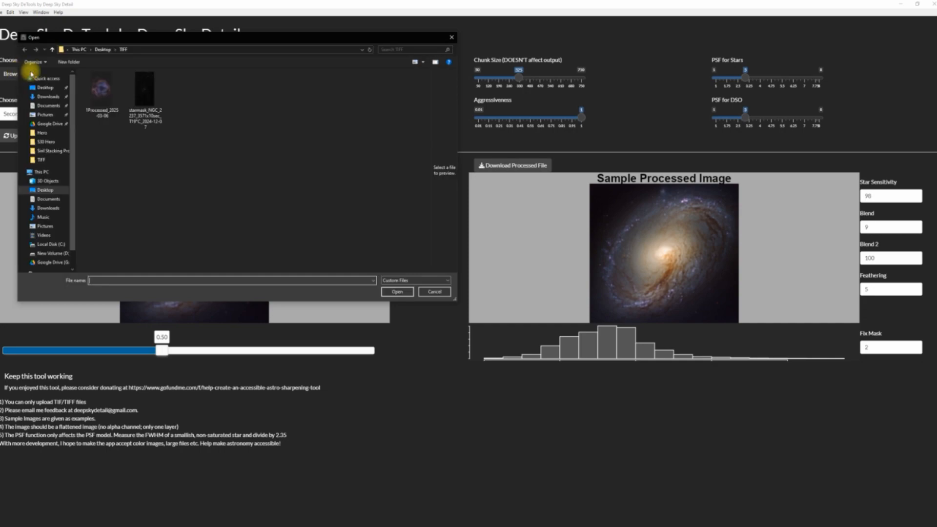
pyautogui.doubleClick(150, 88)
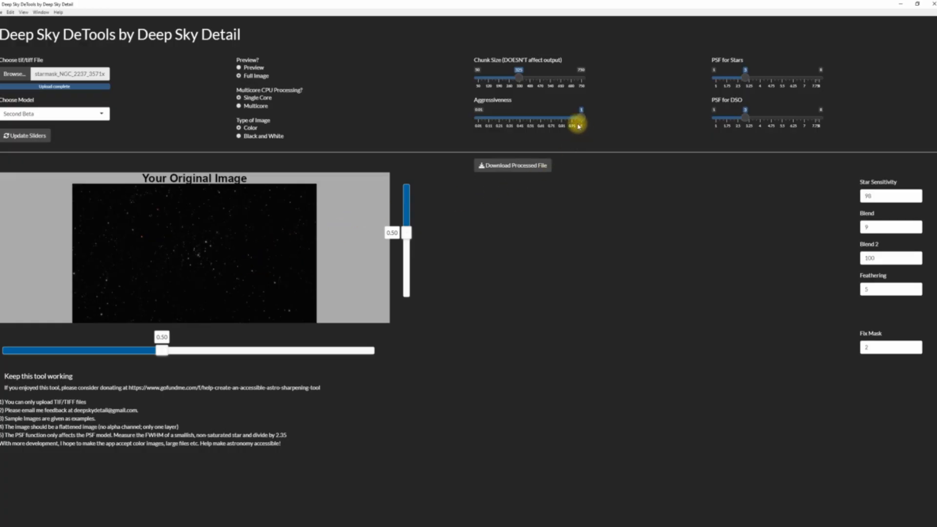
# - Set Aggressiveness to about 0.22, PSF for Stars to 2 and PSF for DSO to 1, and process the star mask
pyautogui.moveTo(581, 122); pyautogui.dragTo(498, 134)
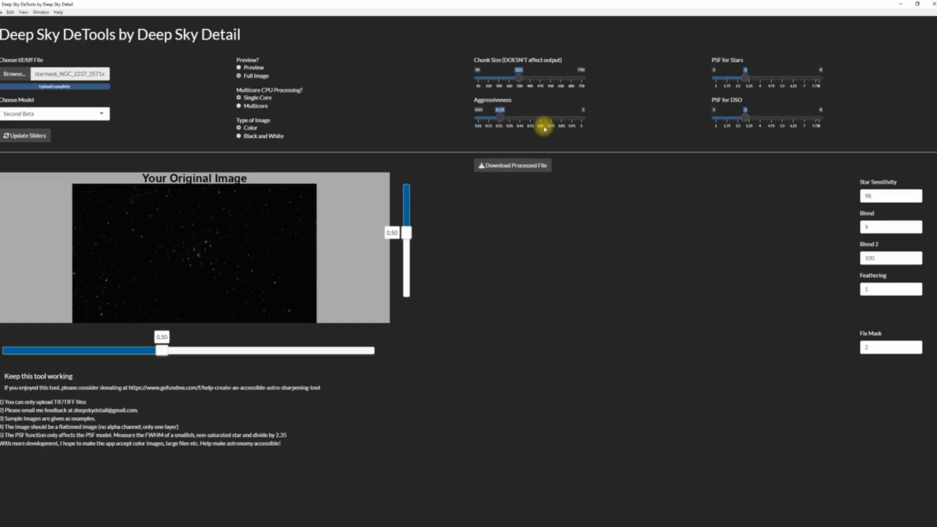
pyautogui.moveTo(743, 119); pyautogui.dragTo(729, 123)
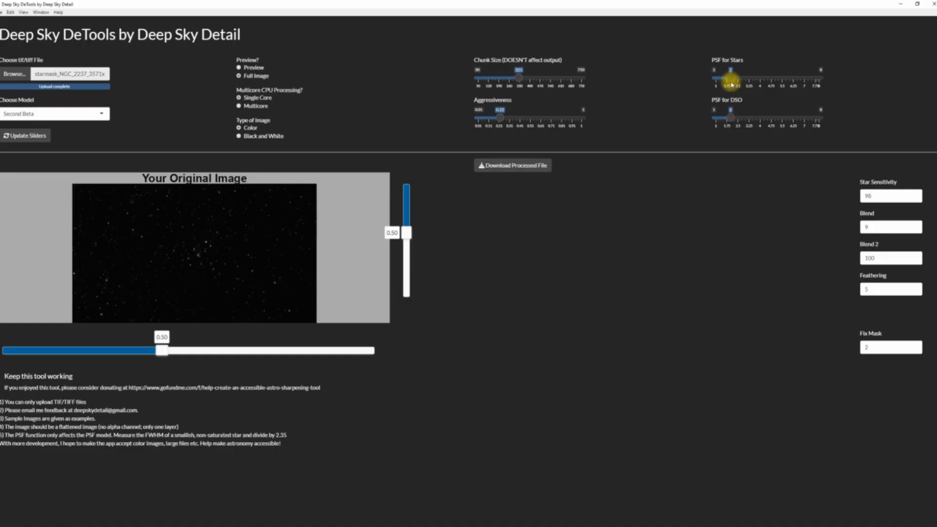
pyautogui.moveTo(728, 119); pyautogui.dragTo(708, 133)
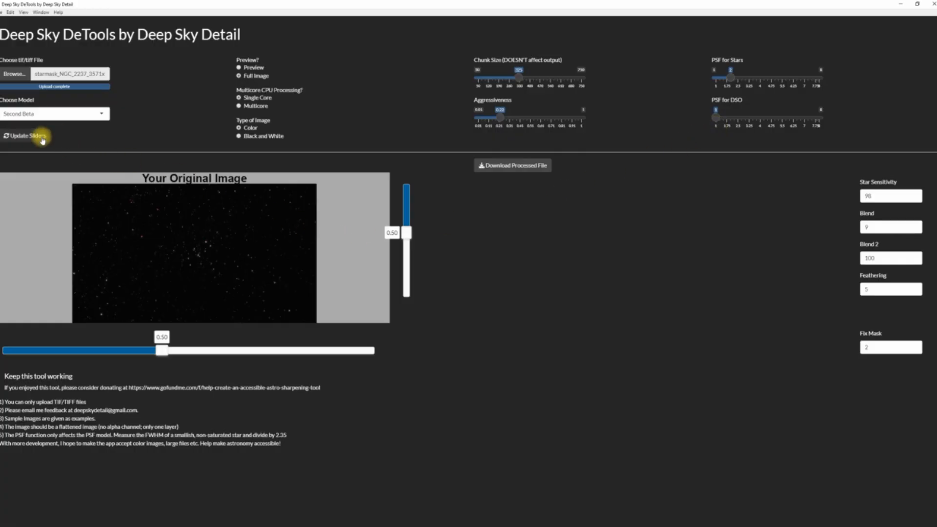
pyautogui.click(39, 140)
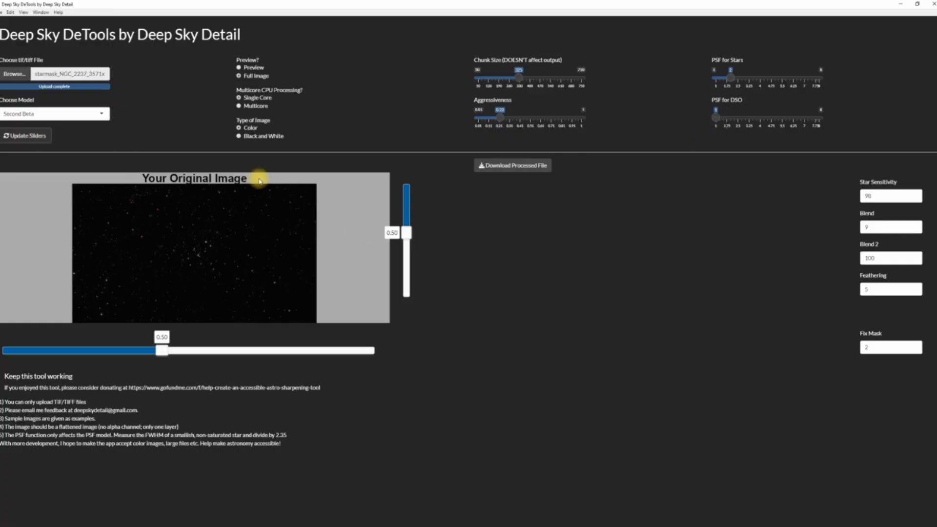
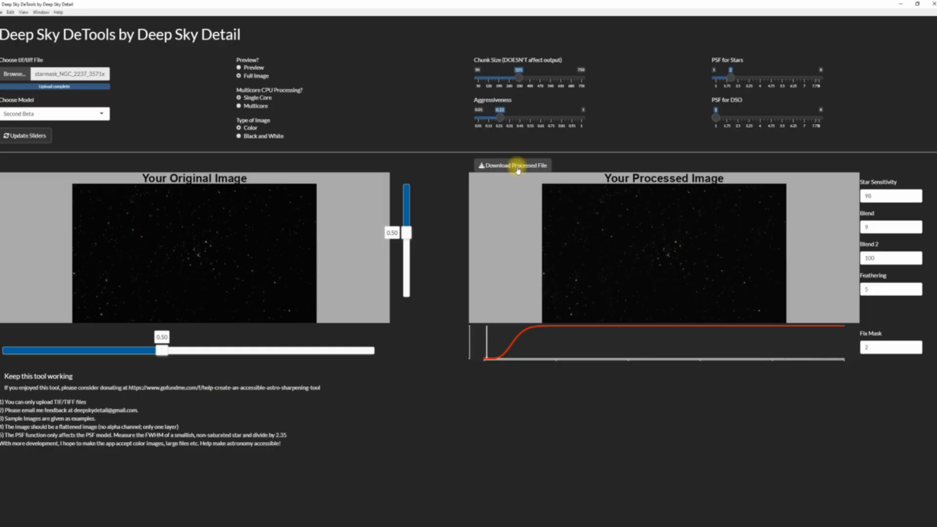
# - Save the processed star mask as Processed_2025-03-06 in the TIFF folder and close Deep Sky DeTools
pyautogui.click(517, 167)
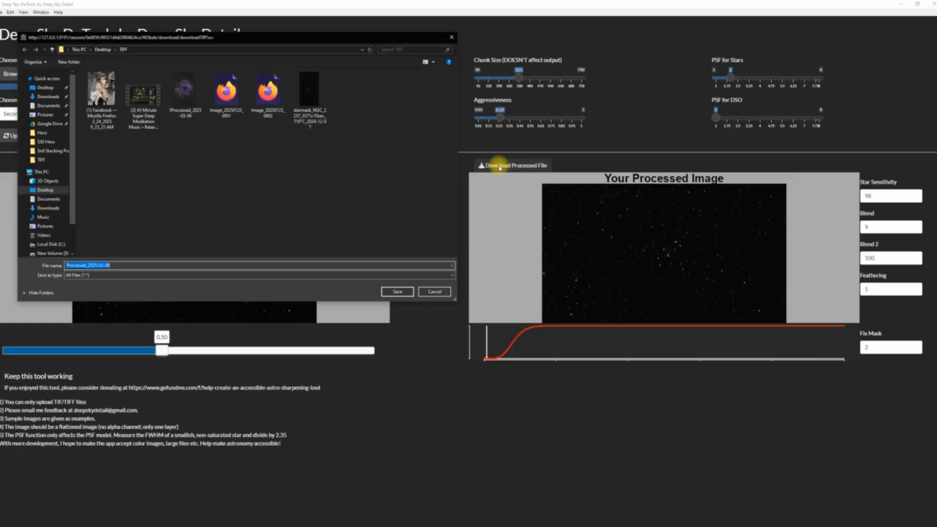
pyautogui.click(400, 292)
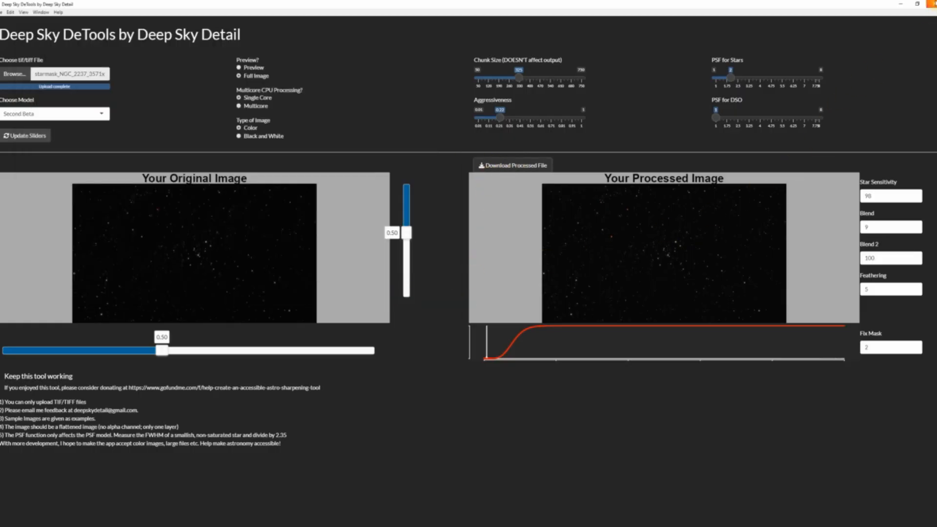
pyautogui.click(931, 4)
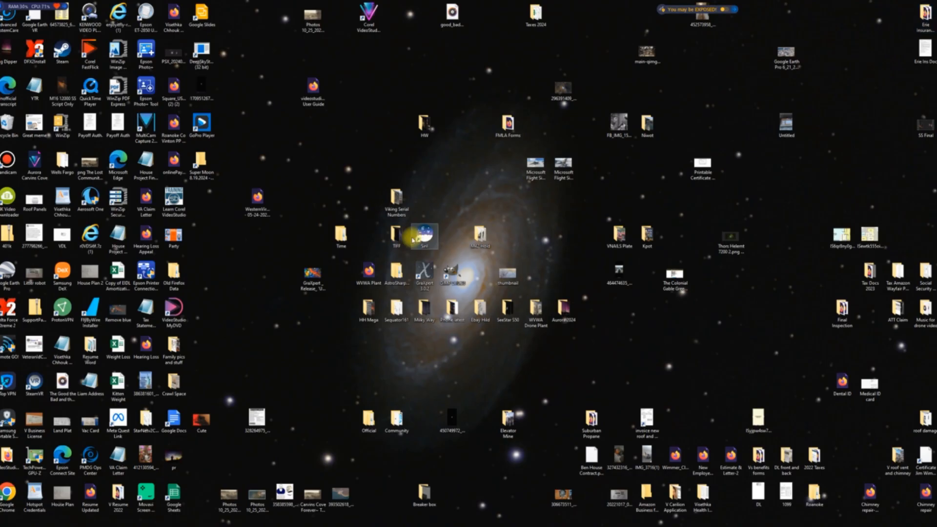
# - Delete the original starmask_NGC_2237 file from the desktop's TIFF folder and close the folder window
pyautogui.doubleClick(398, 236)
pyautogui.click(748, 127)
pyautogui.rightClick(749, 127)
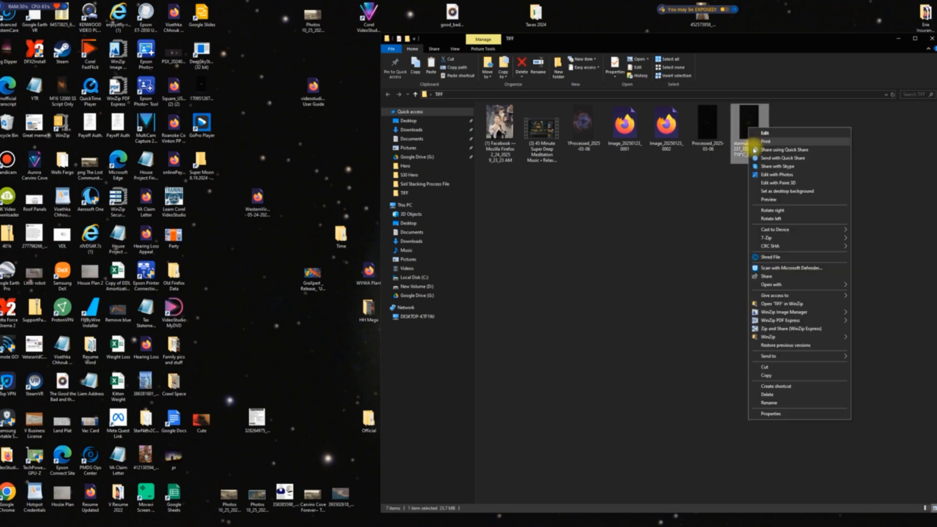
pyautogui.click(776, 395)
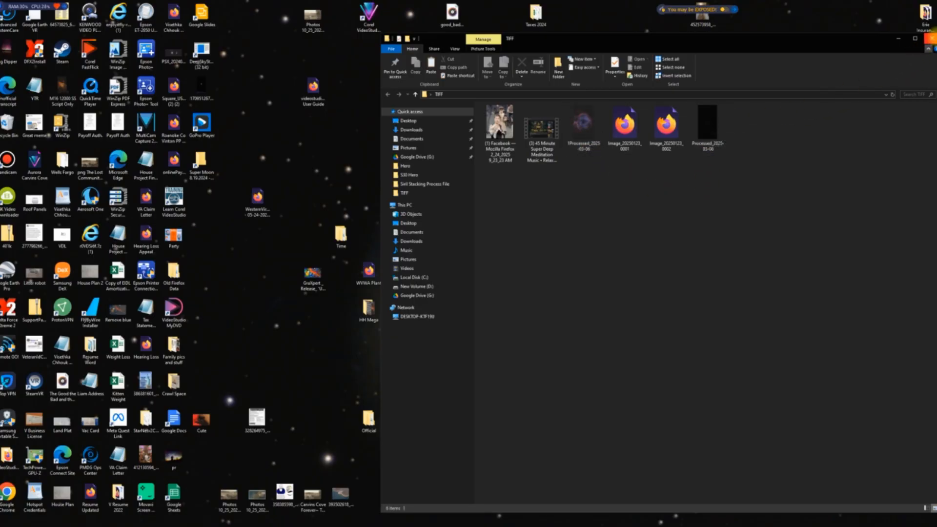
pyautogui.click(931, 39)
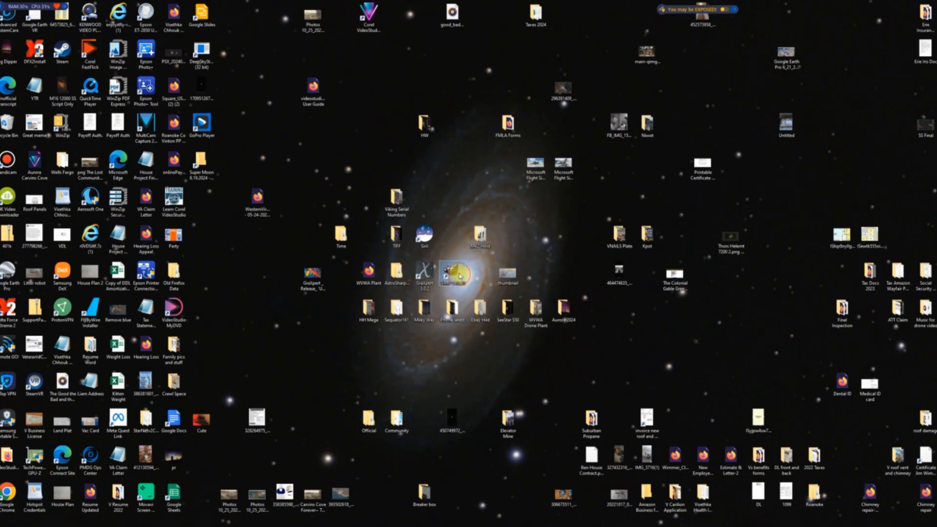
# - Launch GIMP and open 1Processed_2025-03-06.tif from the TIFF folder on the desktop
pyautogui.doubleClick(449, 277)
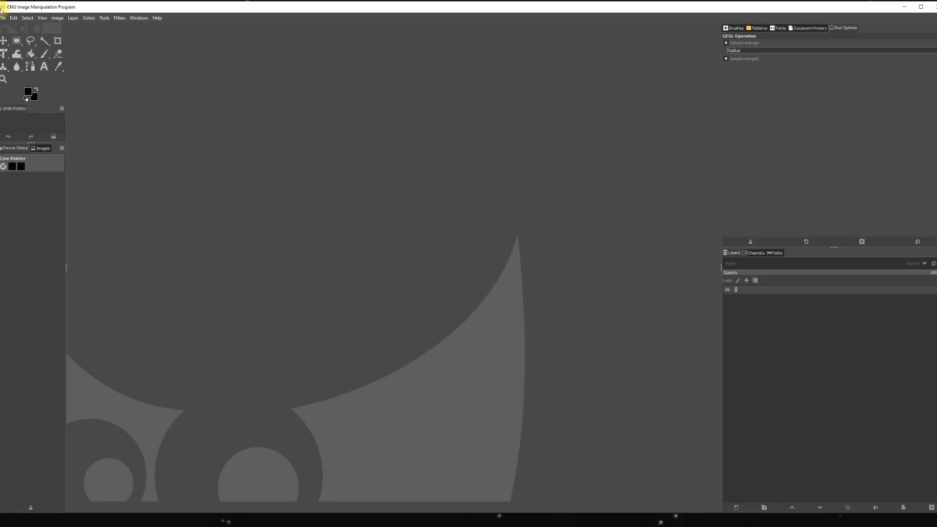
pyautogui.click(4, 18)
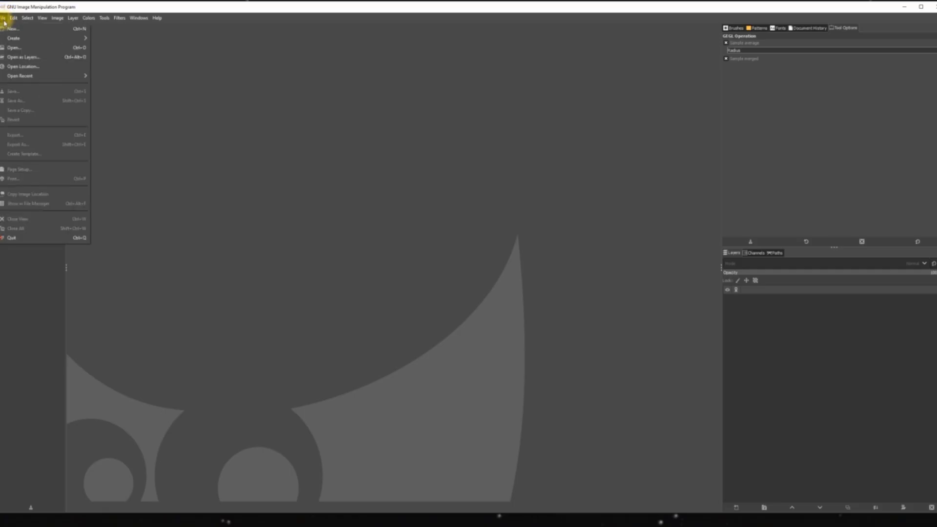
pyautogui.click(15, 47)
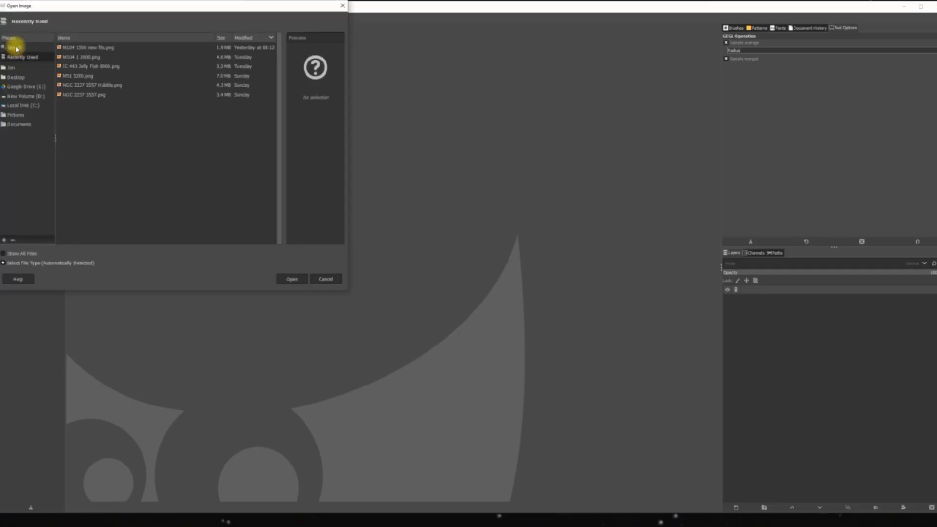
pyautogui.click(11, 77)
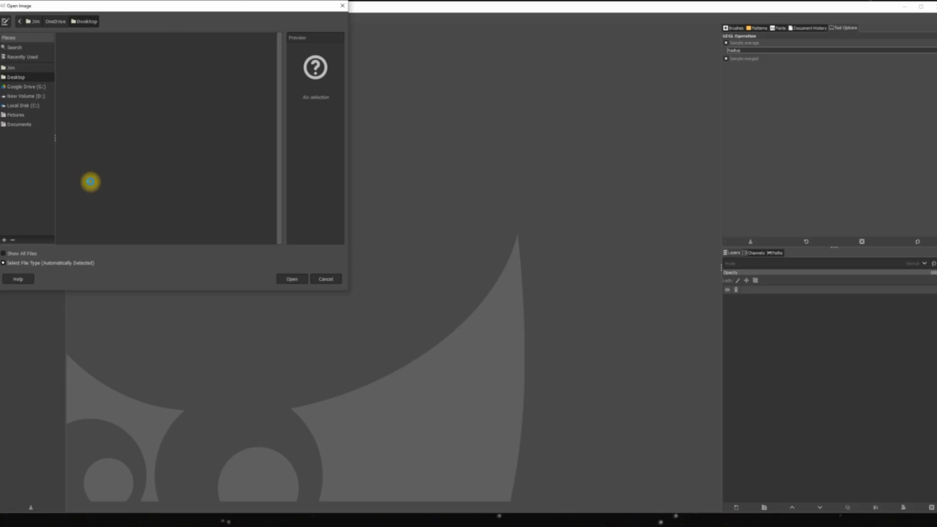
pyautogui.scroll(-5, 103, 184)
pyautogui.doubleClick(75, 216)
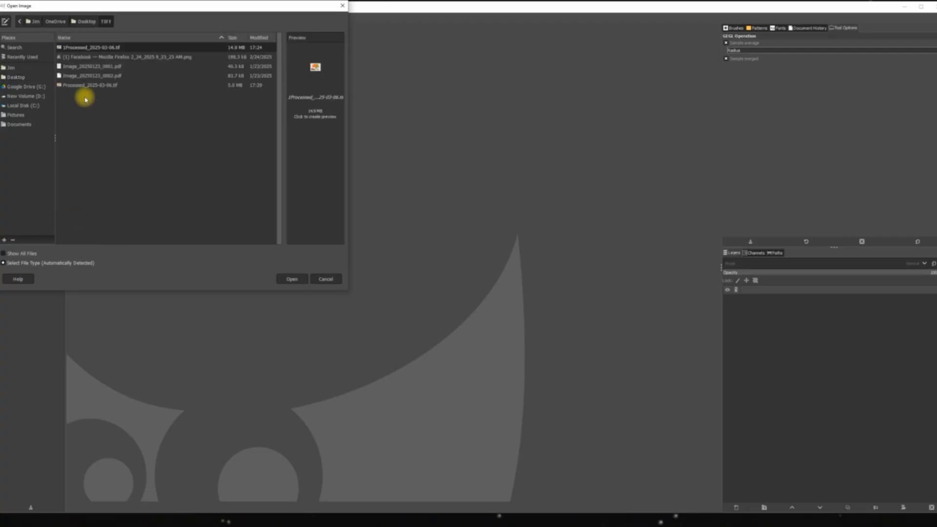
pyautogui.doubleClick(133, 47)
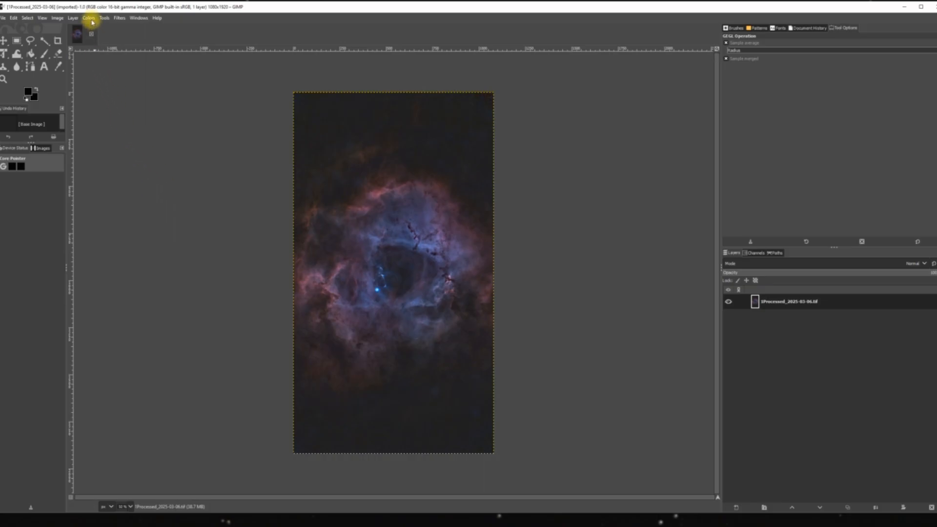
# - Reduce the nebula image's saturation to a scale of about 0.855
pyautogui.click(89, 18)
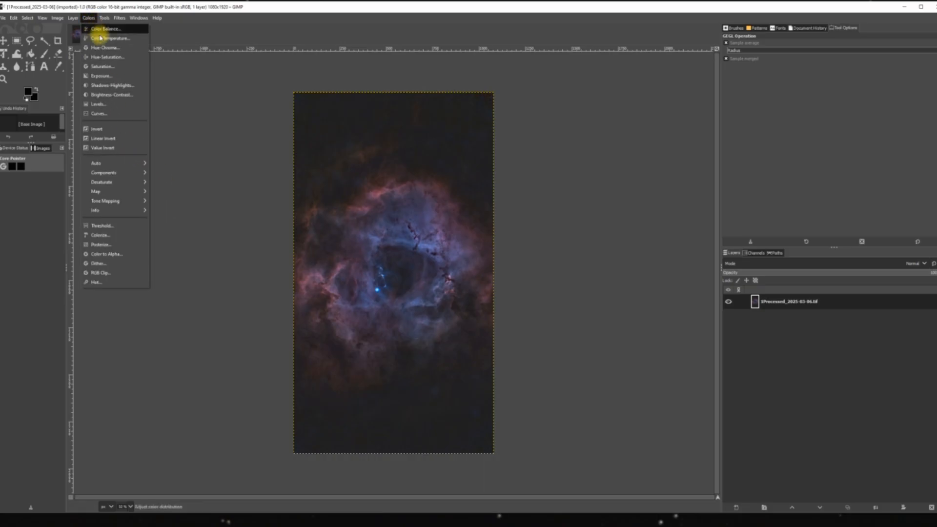
pyautogui.click(109, 68)
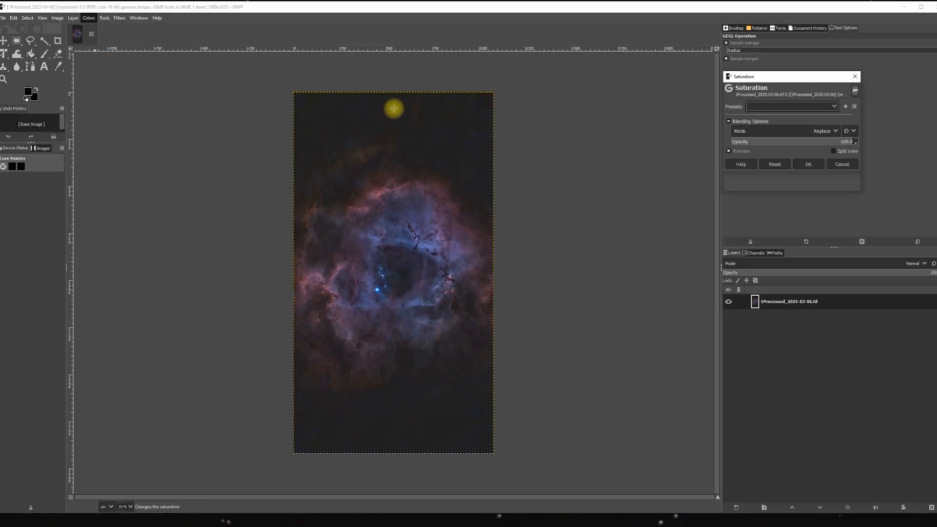
pyautogui.moveTo(791, 119); pyautogui.dragTo(791, 143)
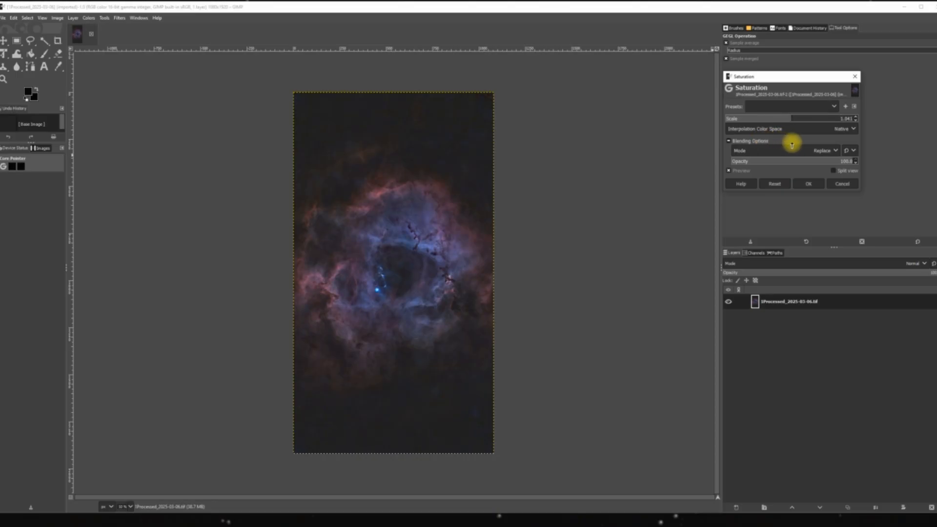
pyautogui.moveTo(791, 145); pyautogui.dragTo(780, 145)
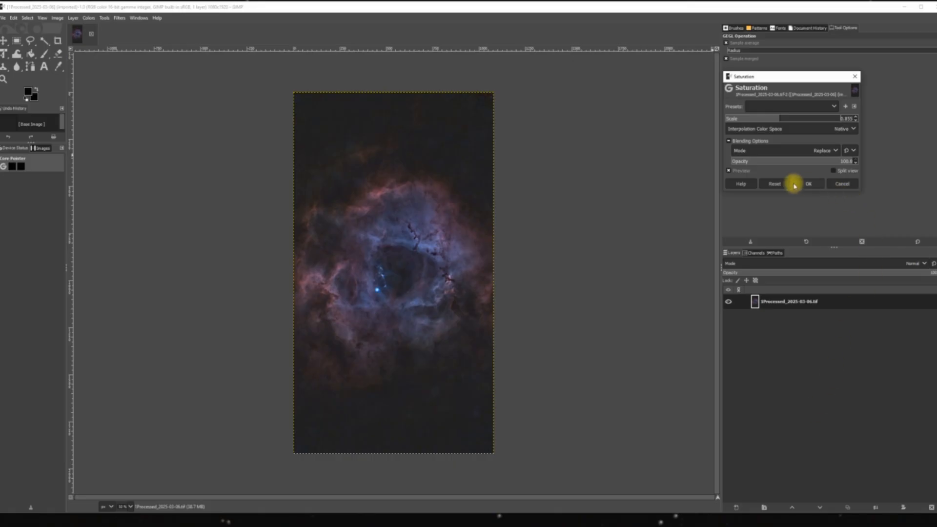
pyautogui.click(811, 185)
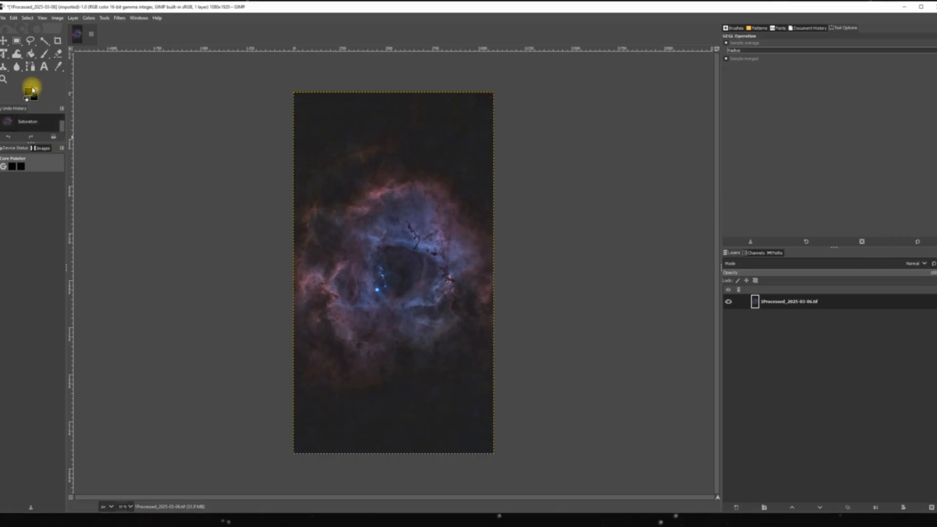
# - Apply Shadows-Highlights to the nebula with Shadows at 14.02 and White point adjustment at -0.671
pyautogui.click(90, 18)
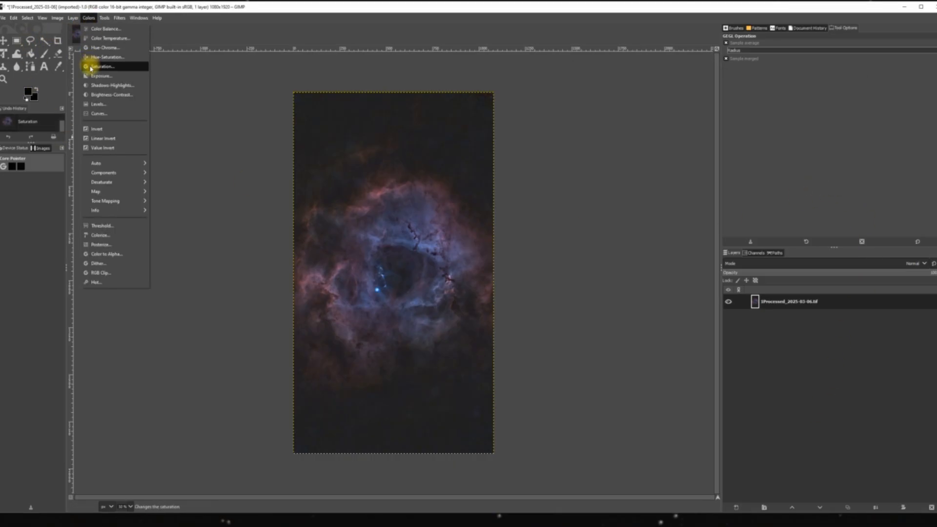
pyautogui.click(107, 86)
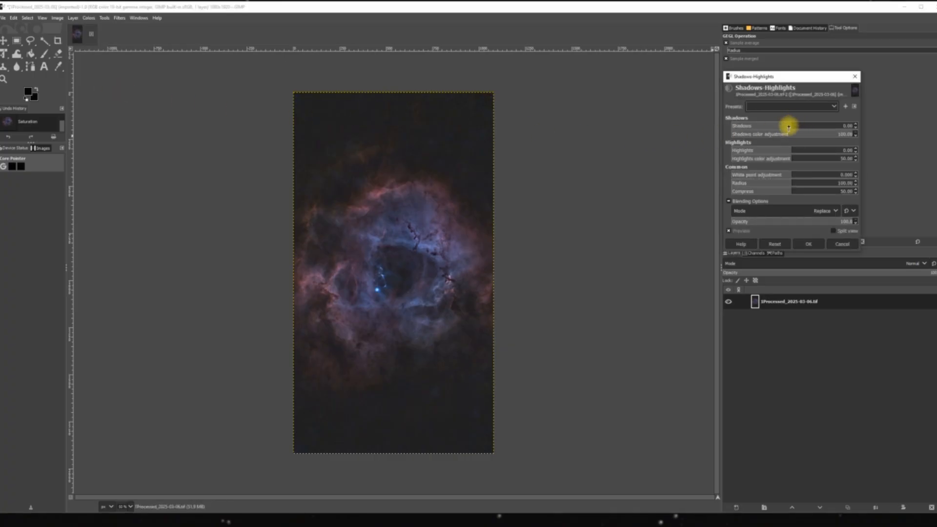
pyautogui.moveTo(788, 128)
pyautogui.mouseDown()
pyautogui.moveTo(833, 132)
pyautogui.moveTo(801, 134)
pyautogui.mouseUp()
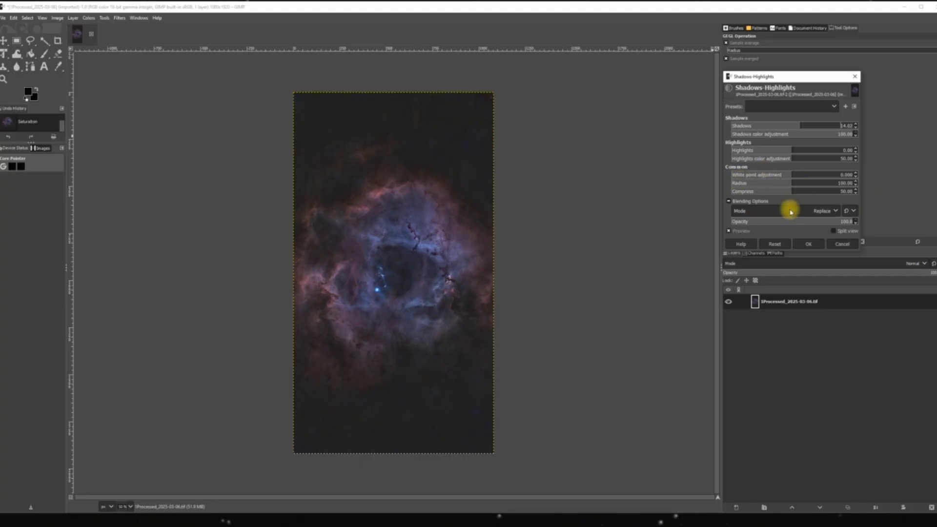
pyautogui.moveTo(795, 172); pyautogui.dragTo(857, 172)
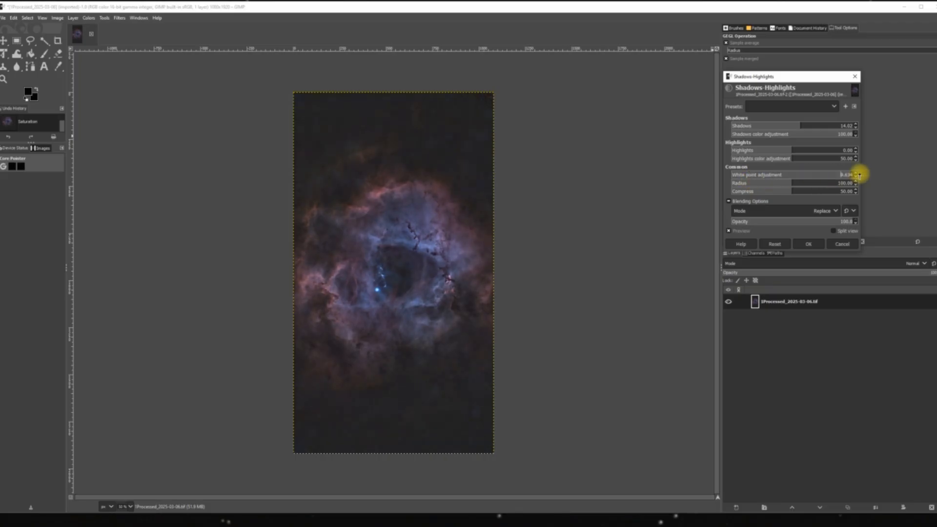
pyautogui.moveTo(870, 174); pyautogui.dragTo(788, 226)
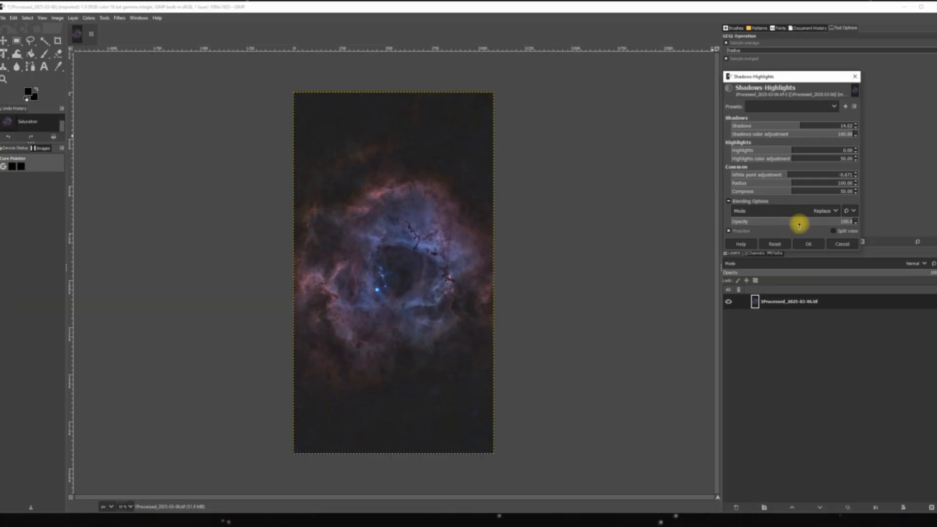
pyautogui.click(807, 243)
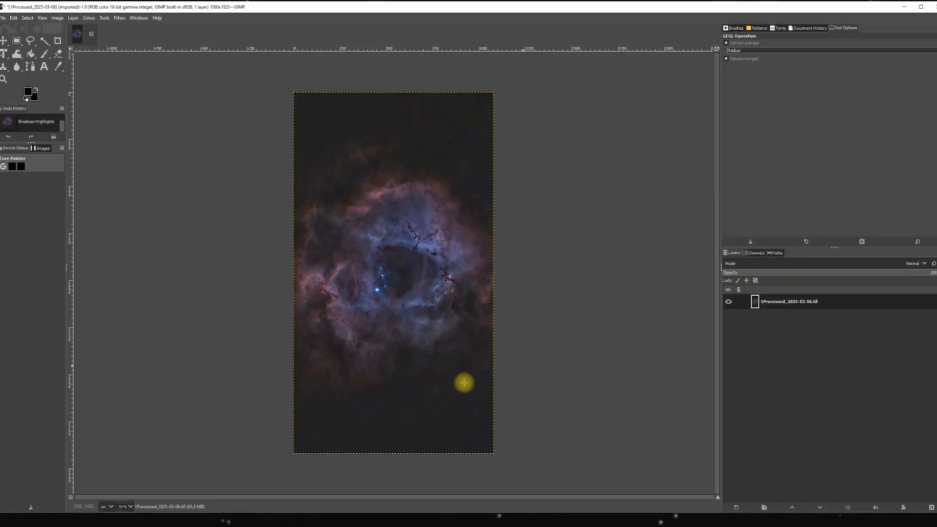
# - Sharpen the nebula image with Unsharp Mask, setting the Amount to 0.515
pyautogui.click(120, 18)
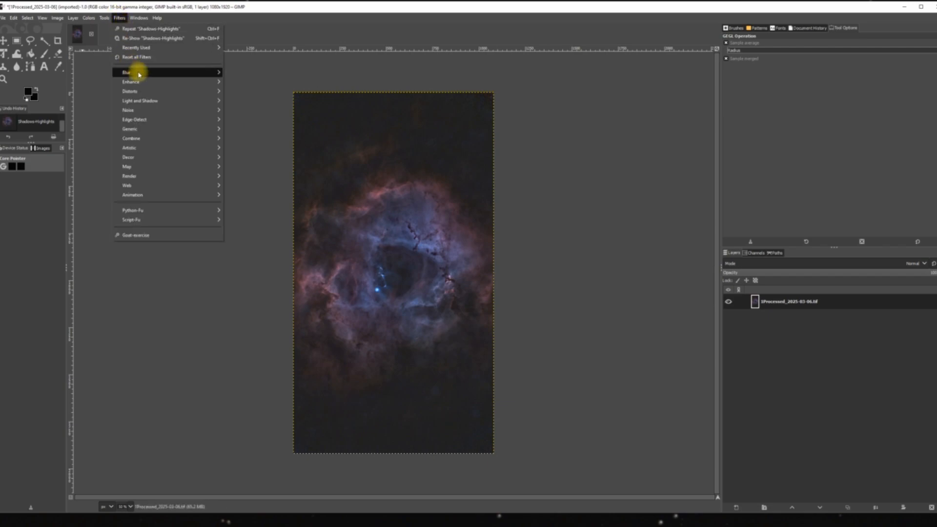
pyautogui.moveTo(149, 84)
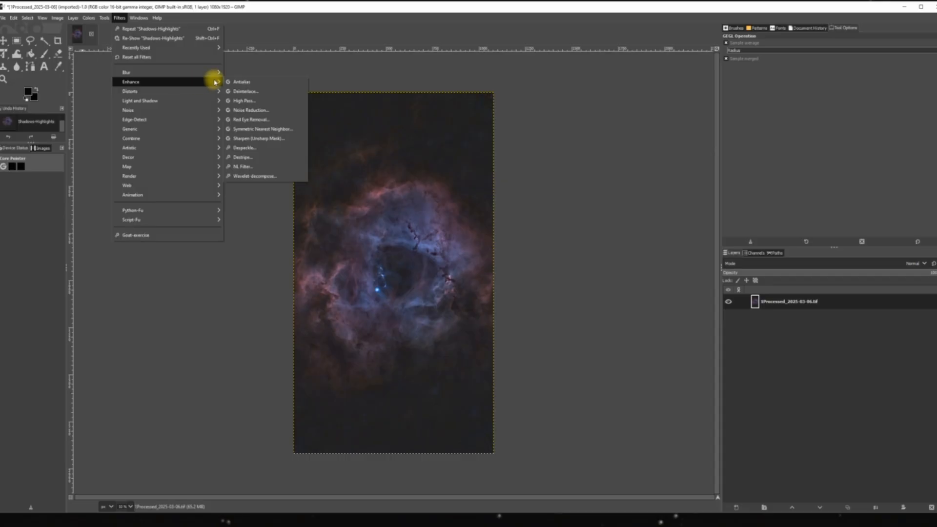
pyautogui.click(247, 138)
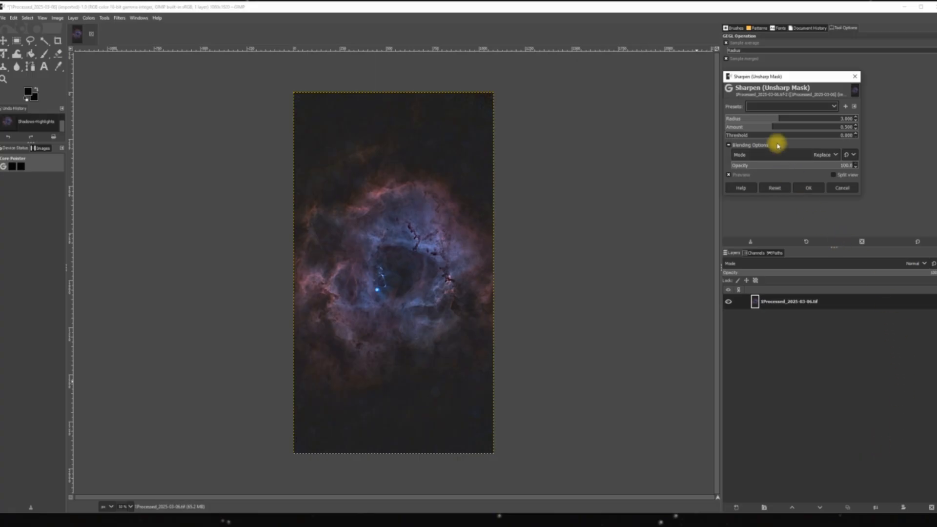
pyautogui.click(770, 125)
pyautogui.moveTo(770, 125)
pyautogui.mouseDown()
pyautogui.moveTo(753, 125)
pyautogui.moveTo(830, 126)
pyautogui.moveTo(737, 136)
pyautogui.moveTo(786, 136)
pyautogui.moveTo(774, 136)
pyautogui.mouseUp()
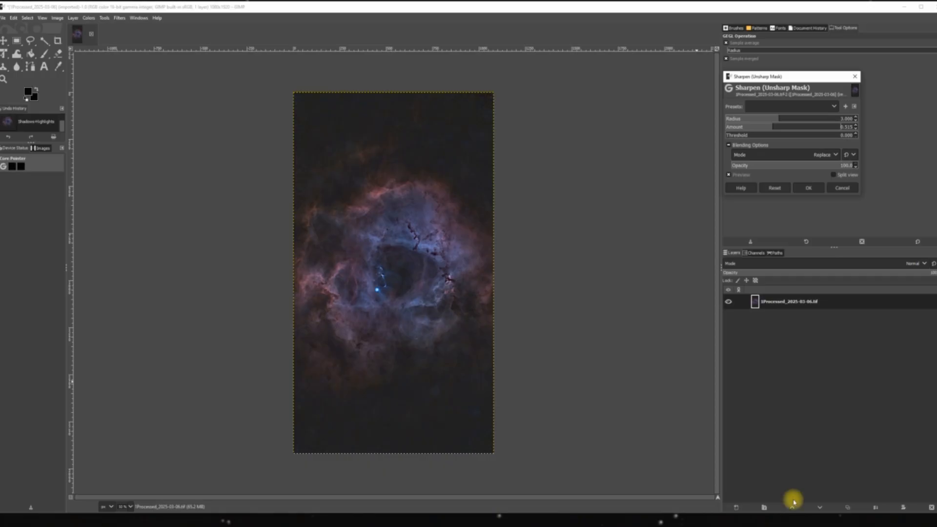
pyautogui.click(801, 189)
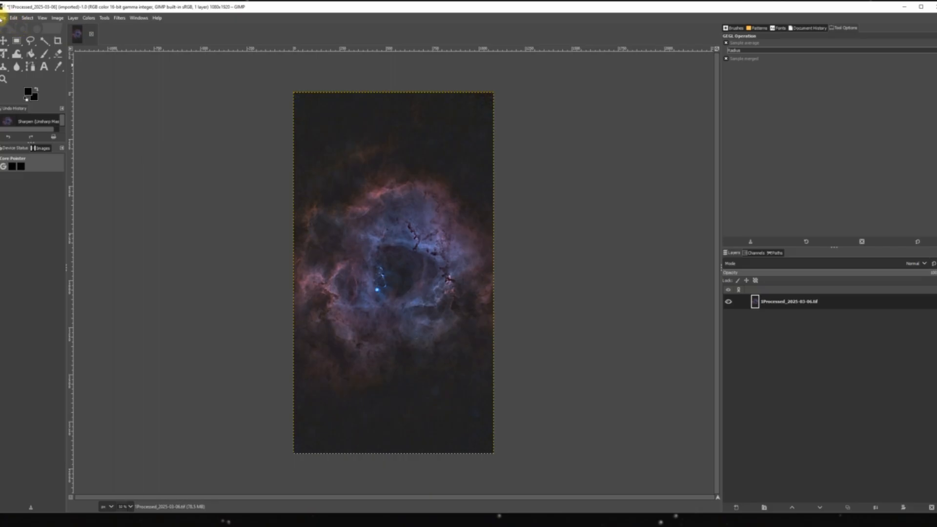
# - Export the nebula in FITS format as 1Processed_2025-03-06.fit to D:'s Siril Stacking Process File folder, and quit GIMP discarding the unsaved changes
pyautogui.click(3, 18)
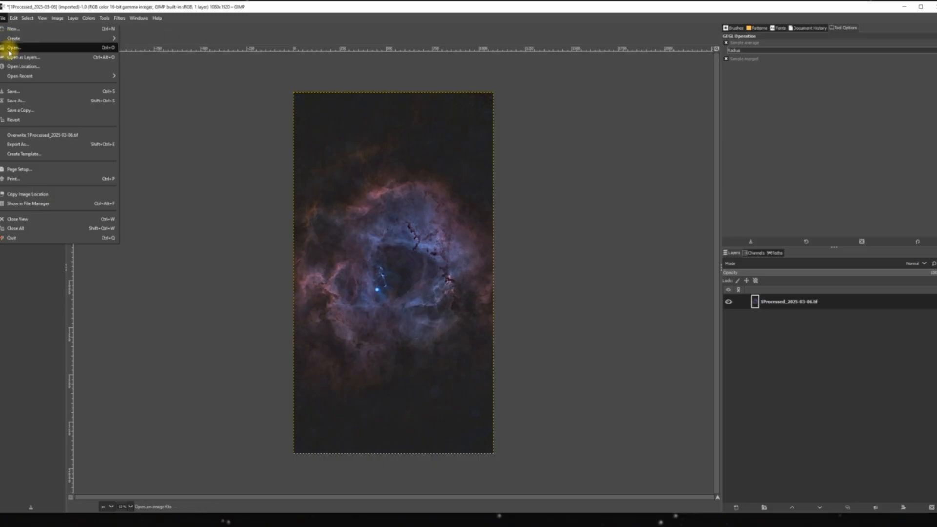
pyautogui.click(14, 144)
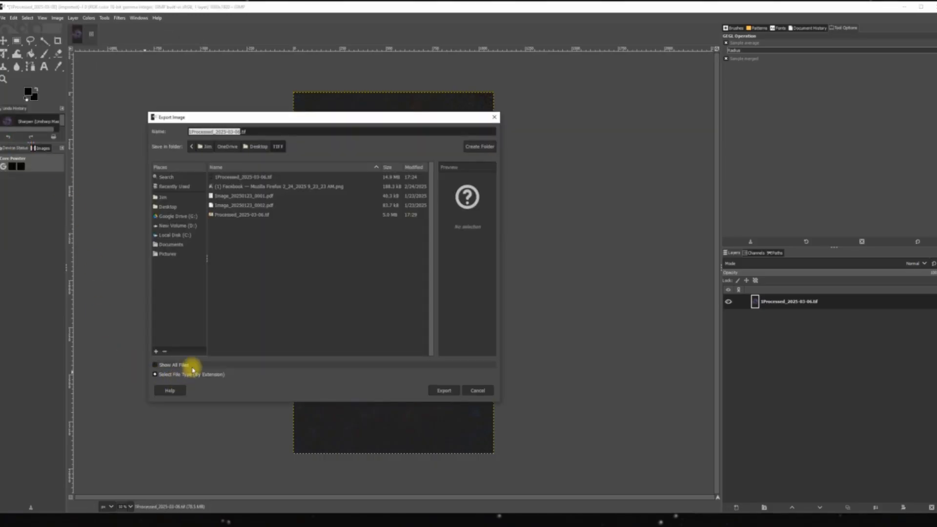
pyautogui.click(193, 374)
pyautogui.scroll(-5, 193, 369)
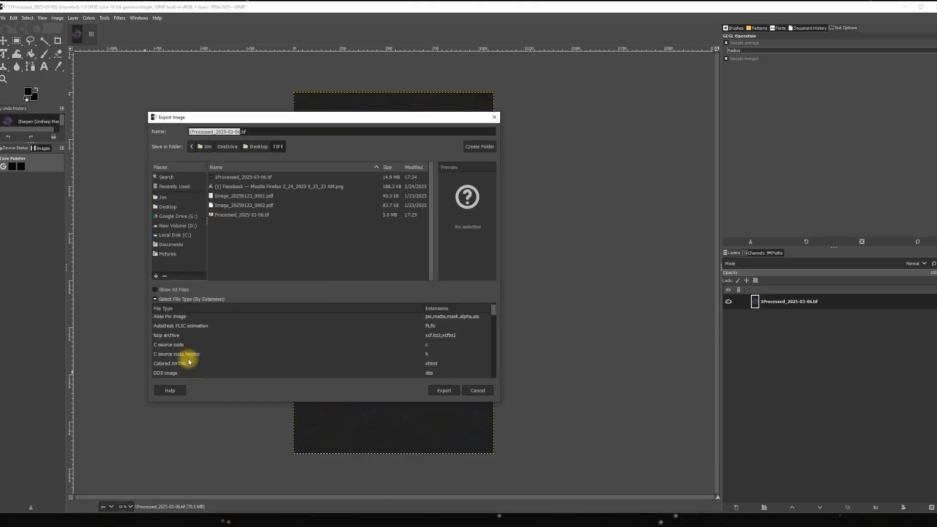
pyautogui.scroll(-1, 193, 367)
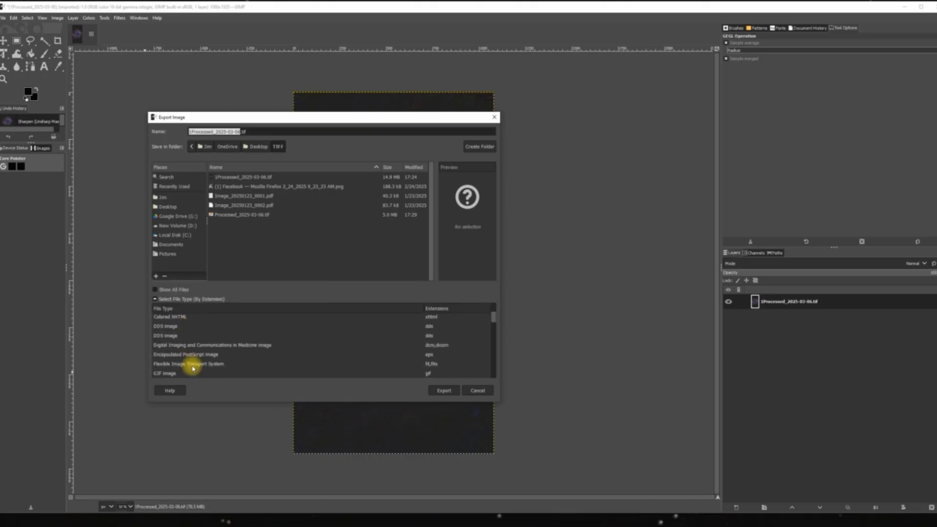
pyautogui.click(207, 364)
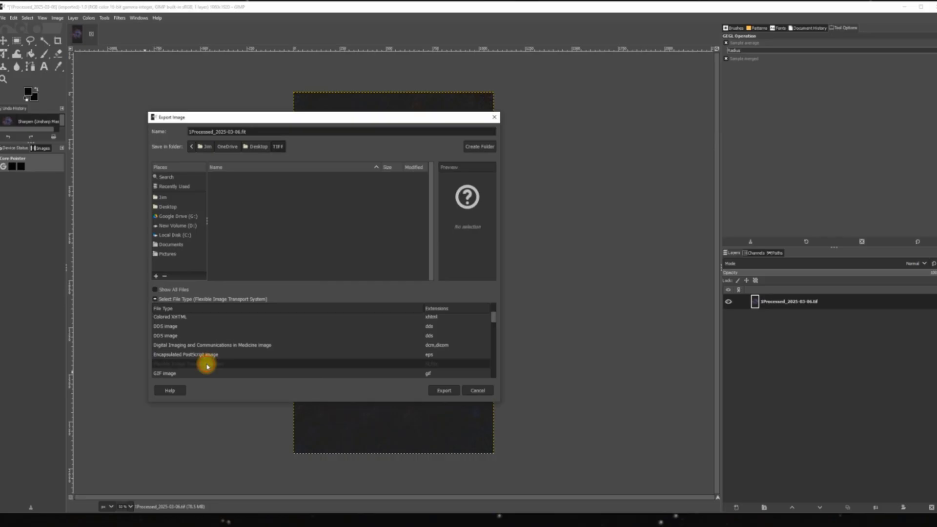
pyautogui.click(190, 227)
pyautogui.scroll(-3, 303, 249)
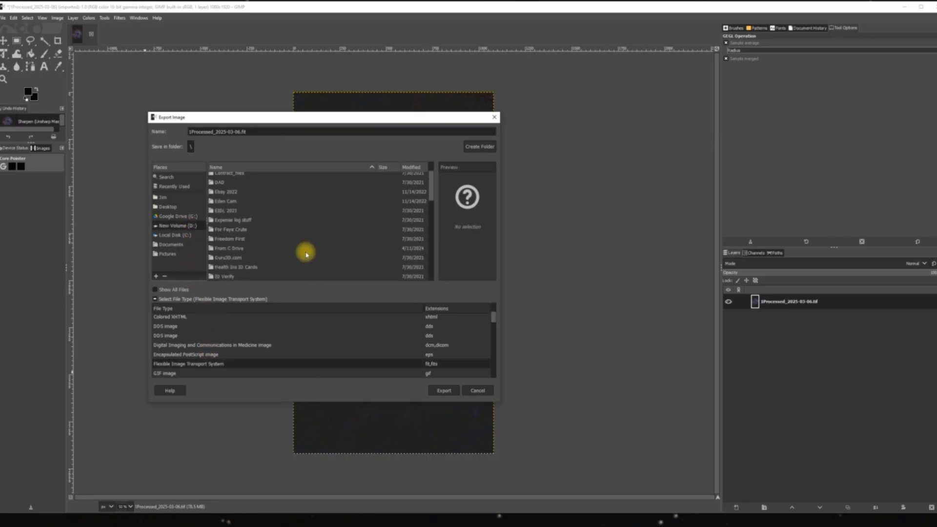
pyautogui.scroll(-5, 308, 249)
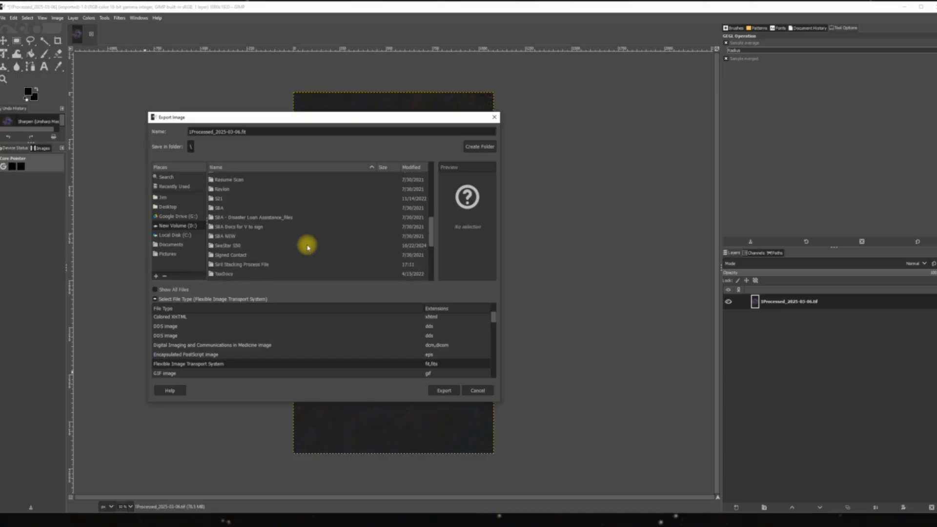
pyautogui.doubleClick(261, 270)
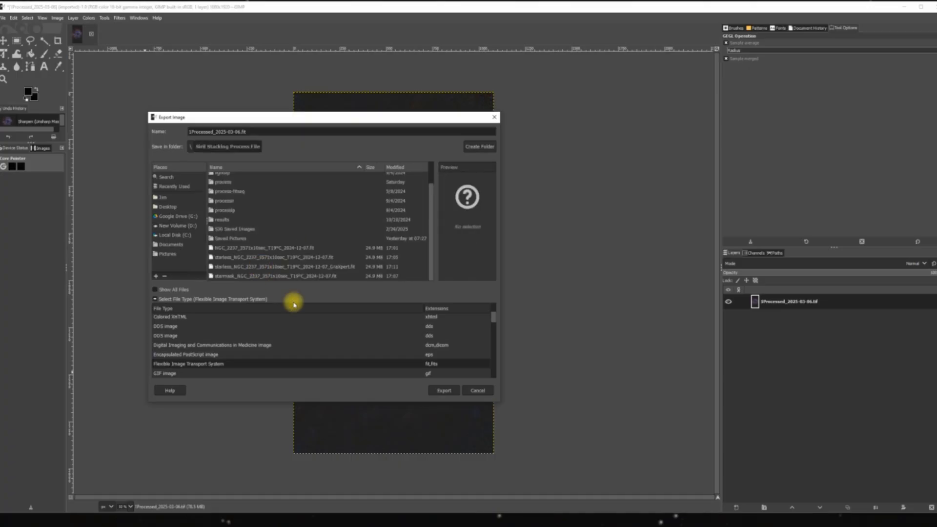
pyautogui.click(443, 392)
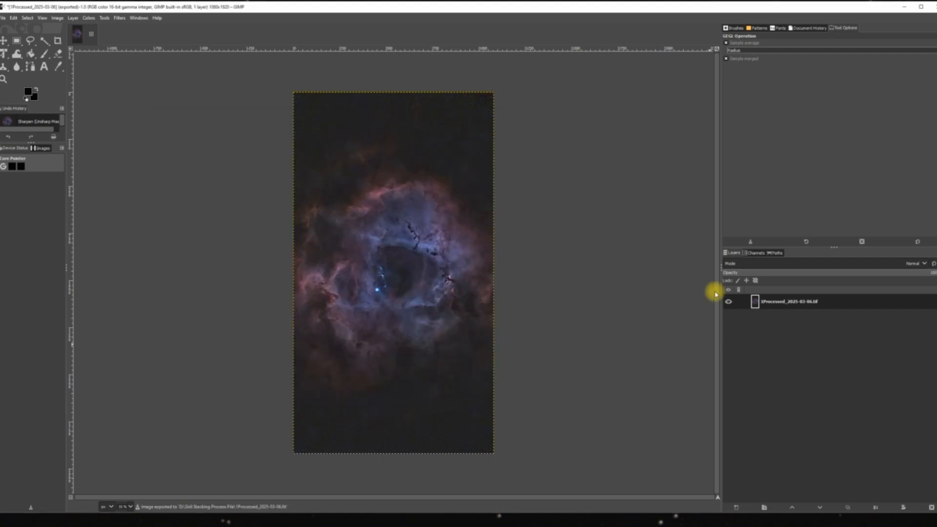
pyautogui.click(933, 7)
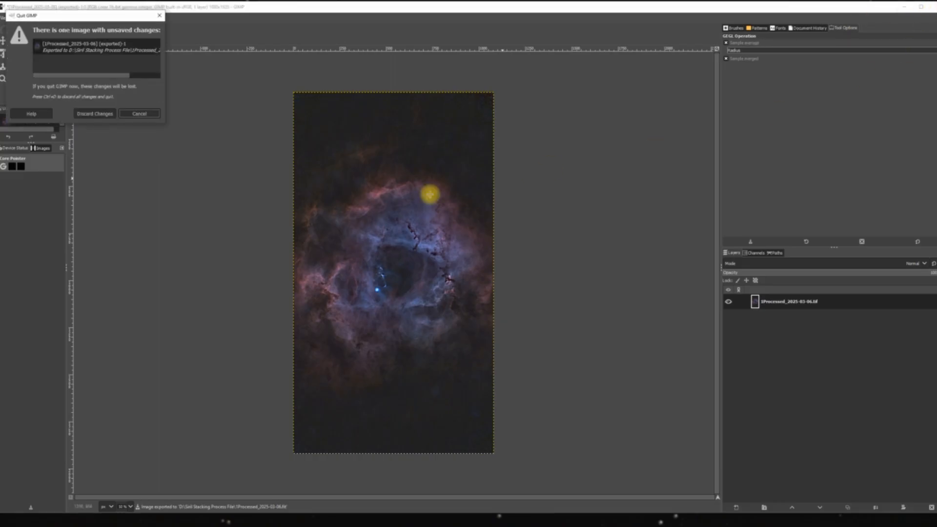
pyautogui.click(96, 114)
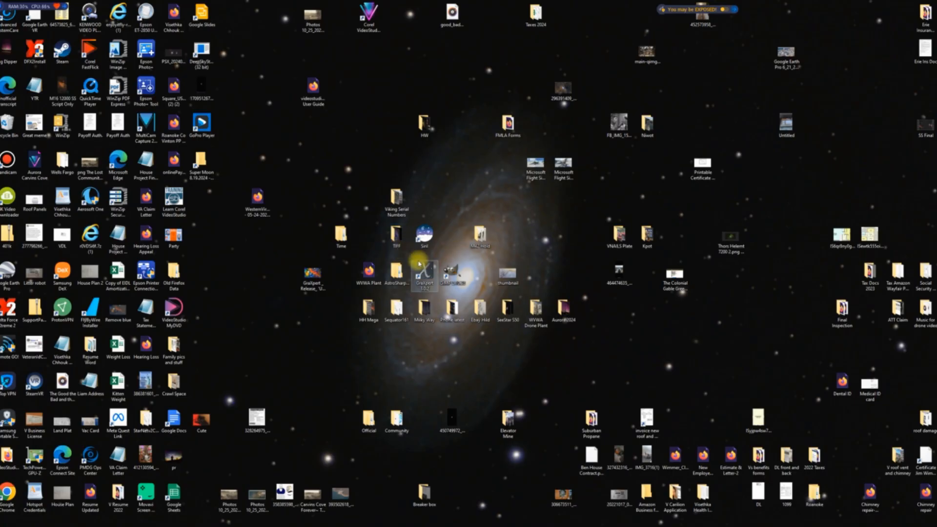
# - Relaunch GIMP and open the star mask Processed_2025-03-06.tif from the desktop's TIFF folder
pyautogui.doubleClick(458, 270)
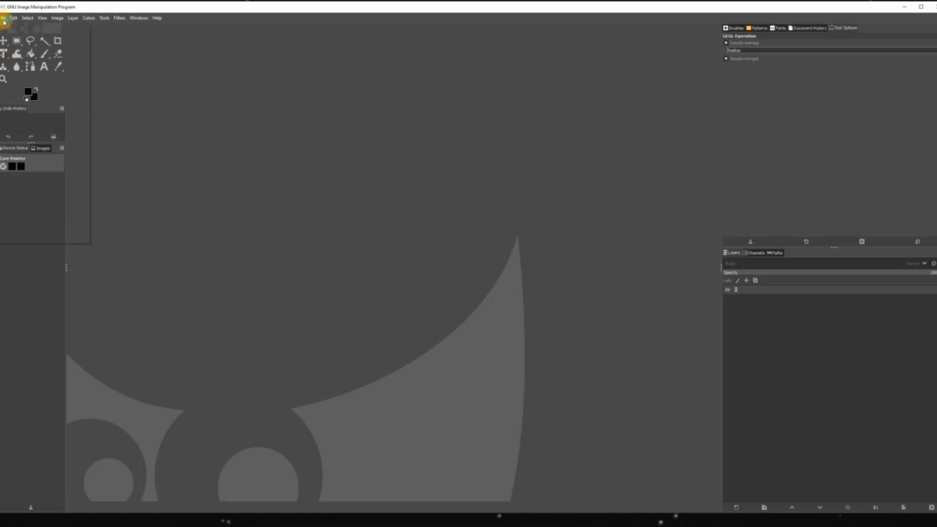
pyautogui.click(4, 20)
pyautogui.click(10, 45)
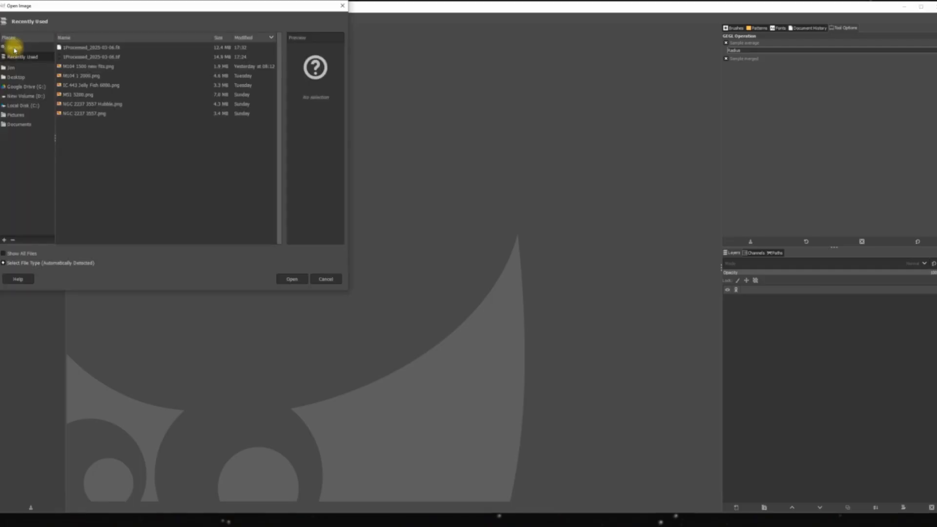
pyautogui.click(16, 77)
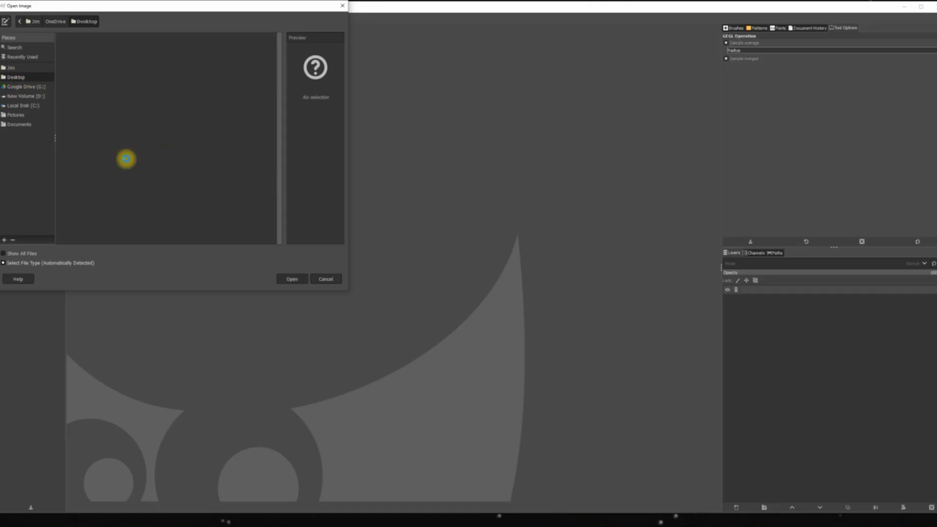
pyautogui.scroll(-4, 132, 166)
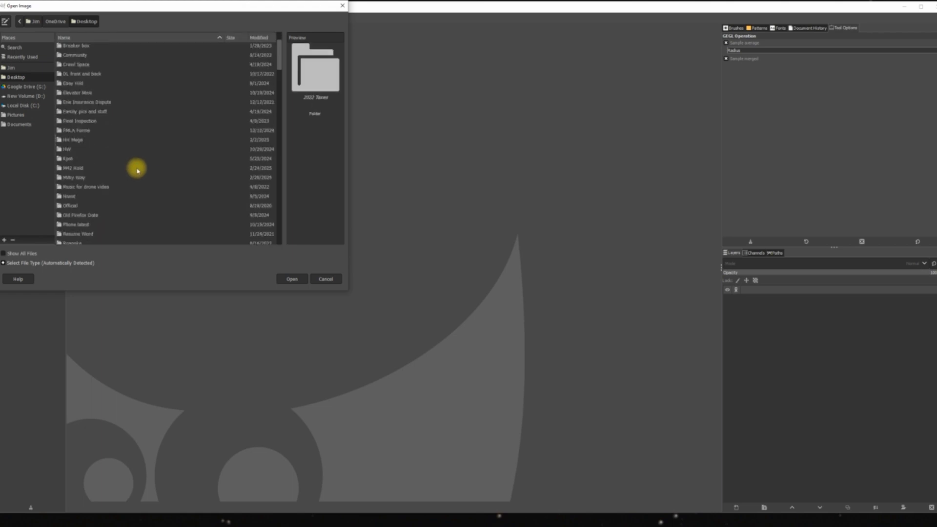
pyautogui.scroll(-4, 137, 171)
pyautogui.doubleClick(62, 118)
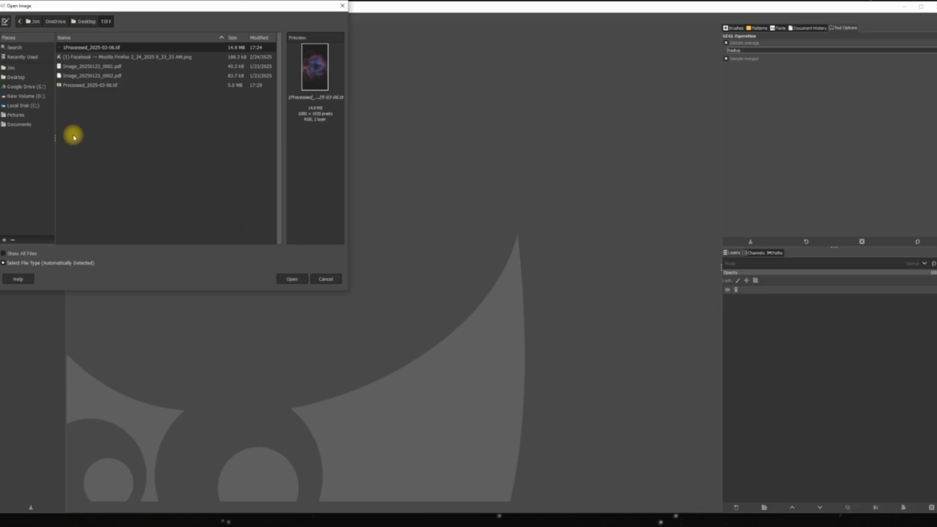
pyautogui.doubleClick(78, 86)
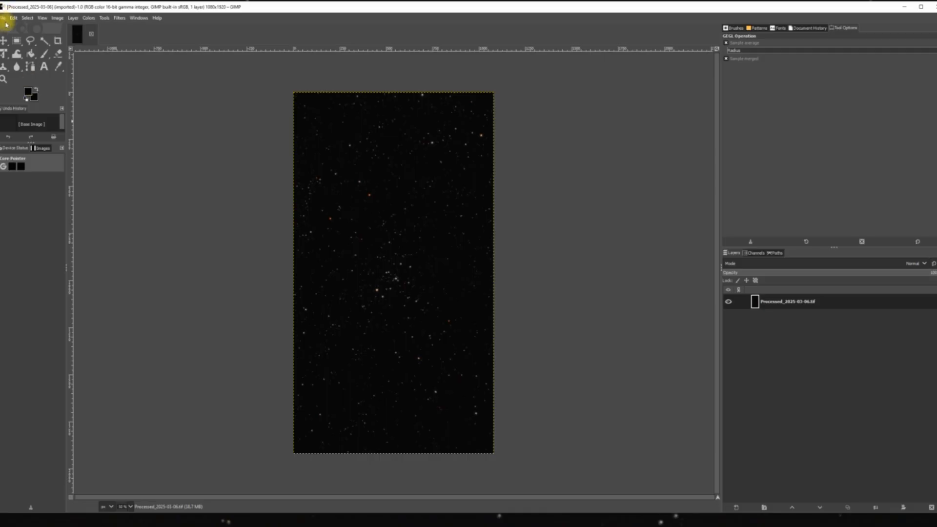
# - Export the star mask in FITS format as Processed_2025-03-06.fit to D:'s Siril Stacking Process File folder, and close GIMP
pyautogui.click(3, 18)
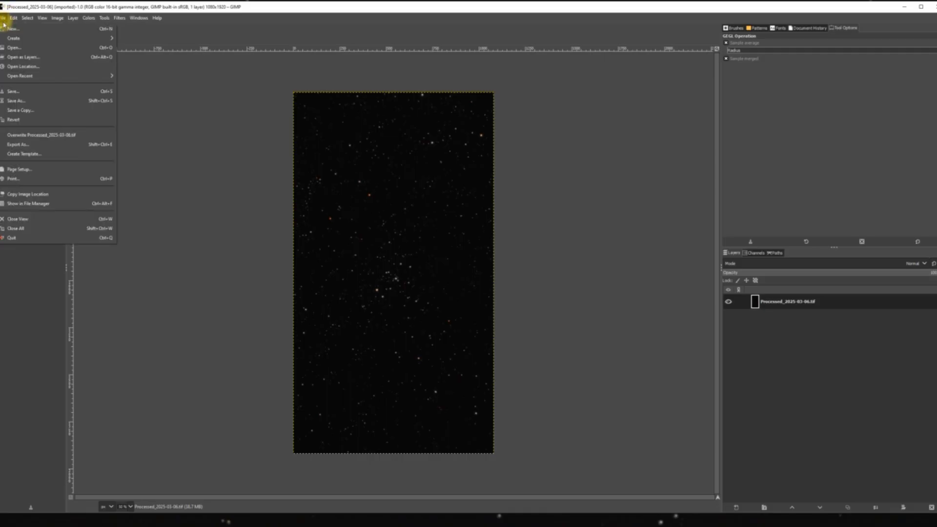
pyautogui.click(23, 147)
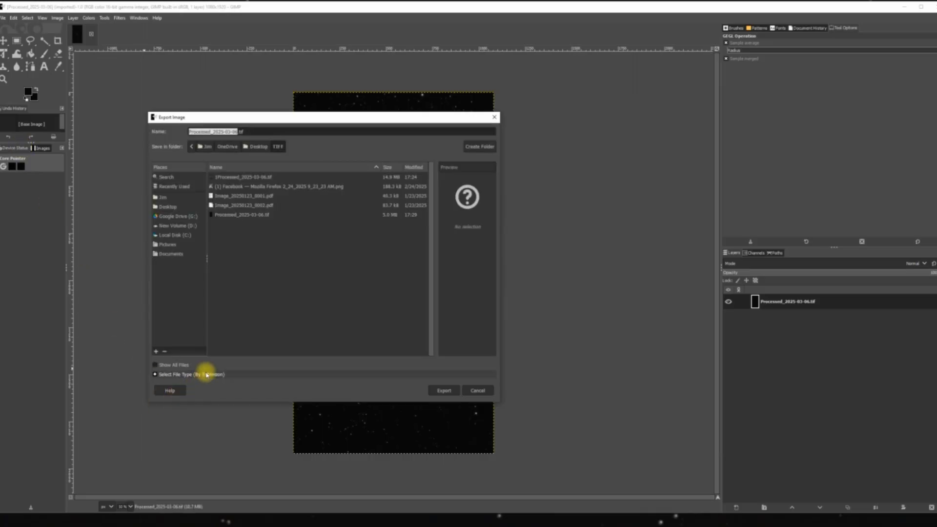
pyautogui.click(207, 375)
pyautogui.scroll(-5, 236, 356)
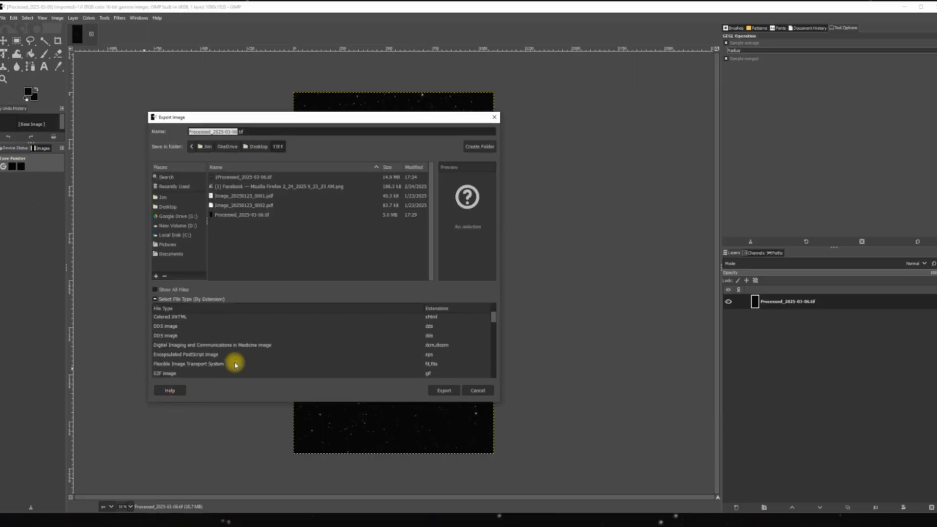
pyautogui.click(214, 365)
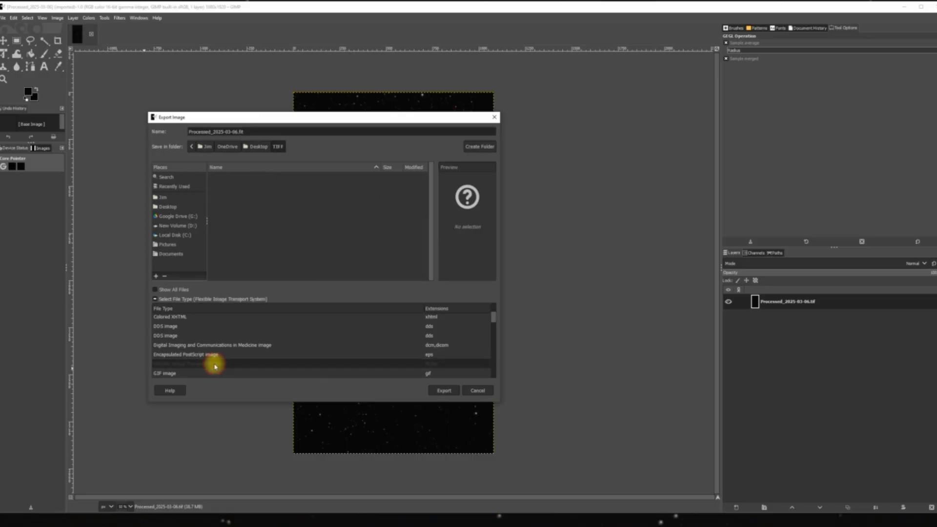
pyautogui.click(192, 227)
pyautogui.scroll(-4, 312, 224)
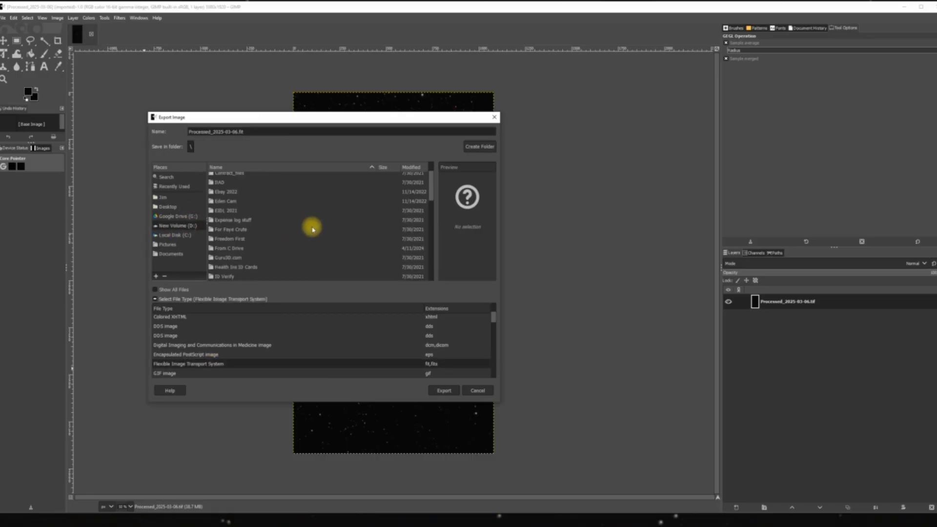
pyautogui.scroll(-5, 321, 239)
pyautogui.scroll(-5, 322, 224)
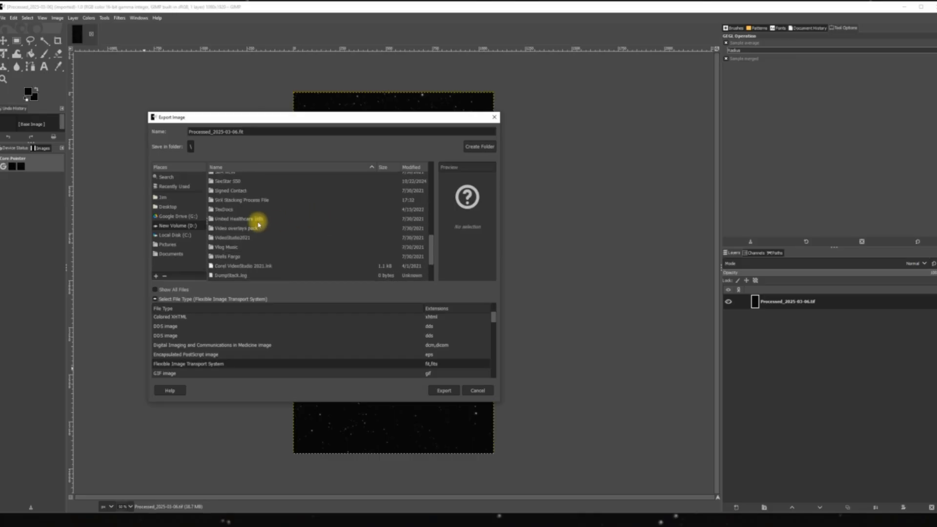
pyautogui.doubleClick(246, 200)
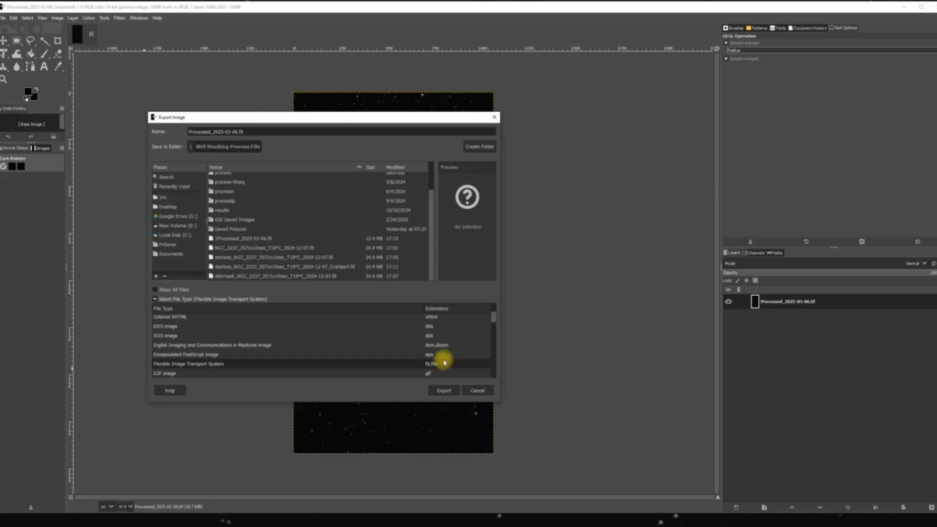
pyautogui.click(446, 392)
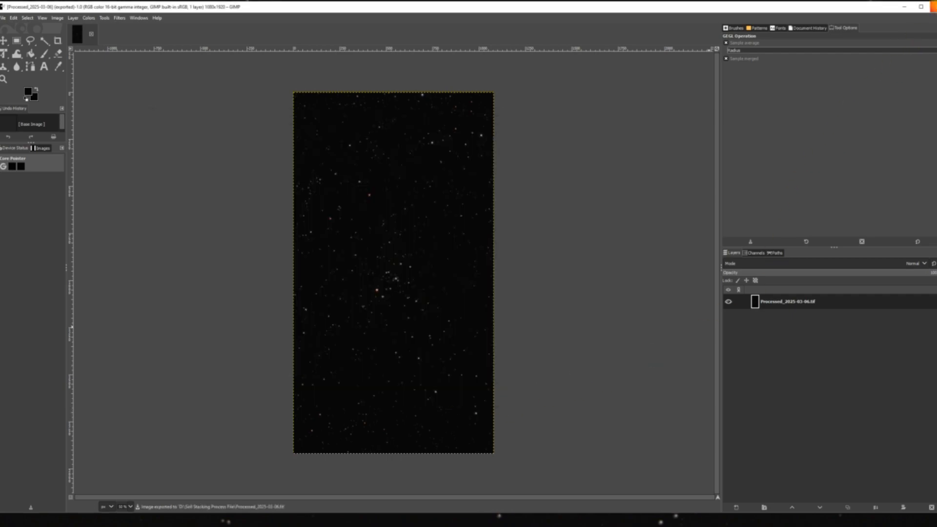
pyautogui.click(932, 7)
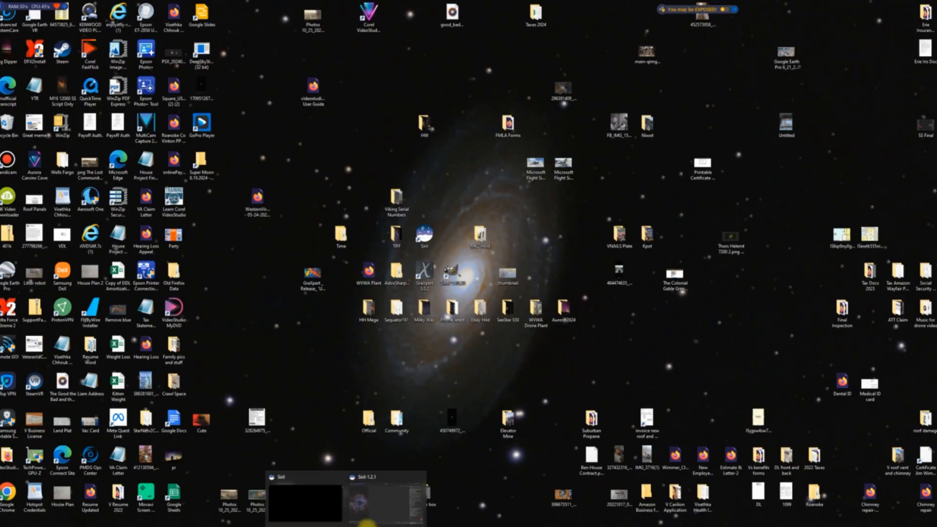
# - Switch to Siril, open 1Processed_2025-03-06.fit from the Siril Stacking Process File folder and save it
pyautogui.click(390, 509)
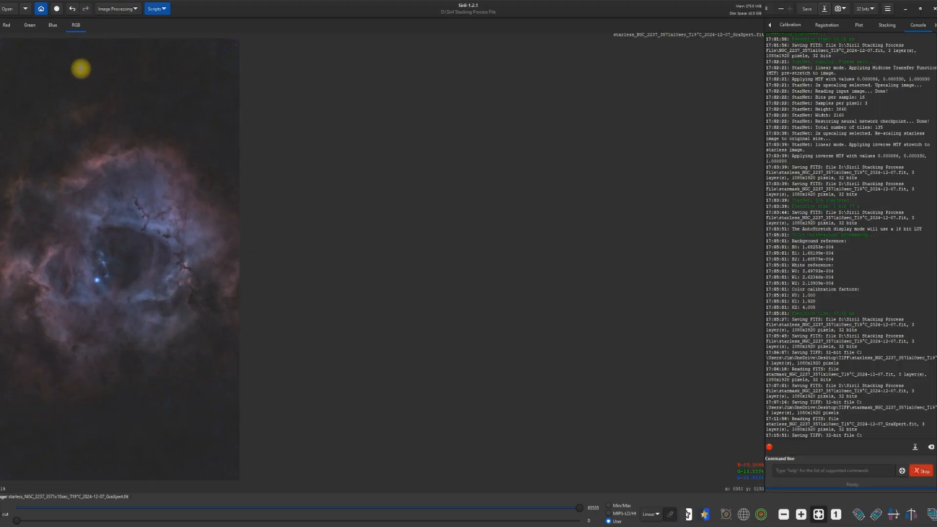
pyautogui.click(11, 13)
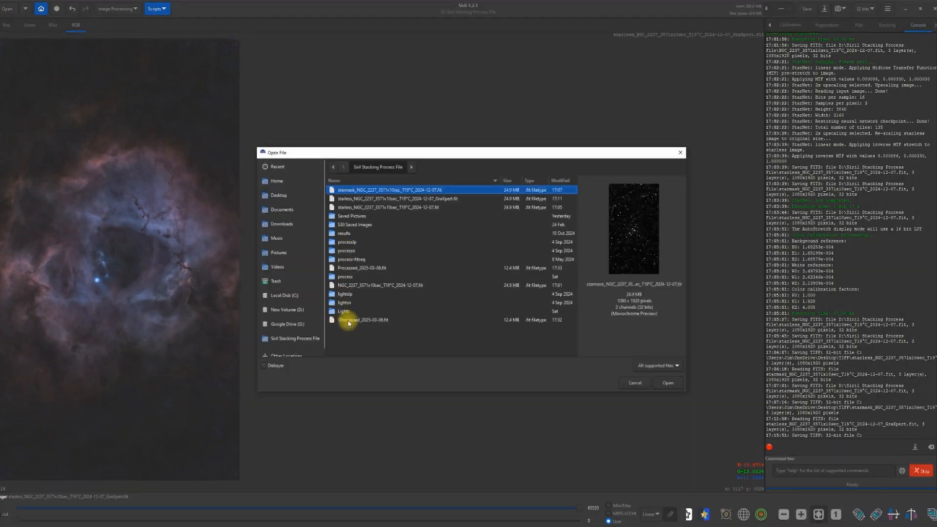
pyautogui.doubleClick(350, 320)
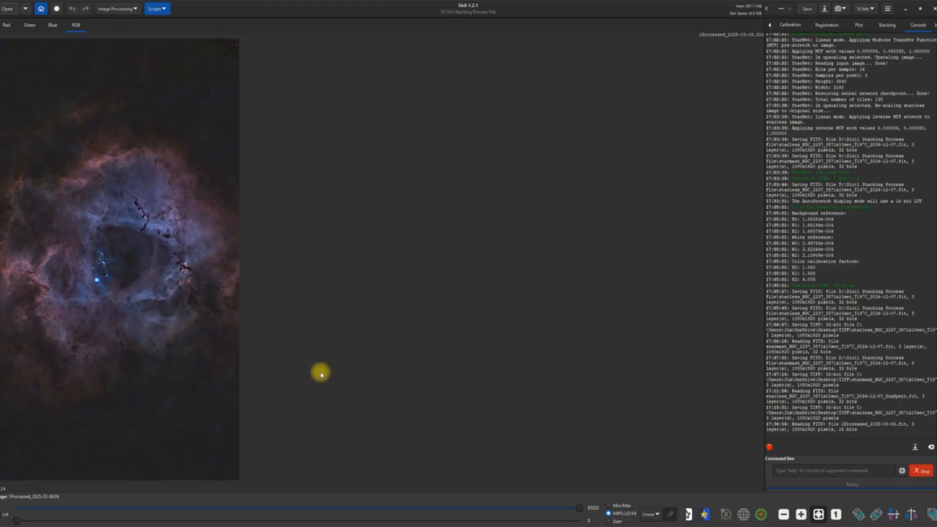
pyautogui.click(803, 14)
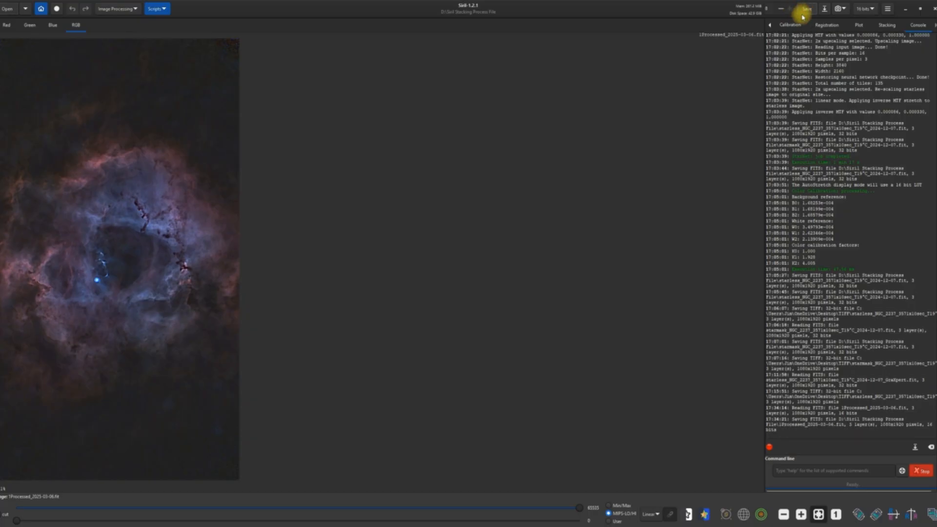
# - Start Star Recomposition with 1Processed_2025-03-06.fit as the background and Processed_2025-03-06.fit as the star image
pyautogui.click(135, 11)
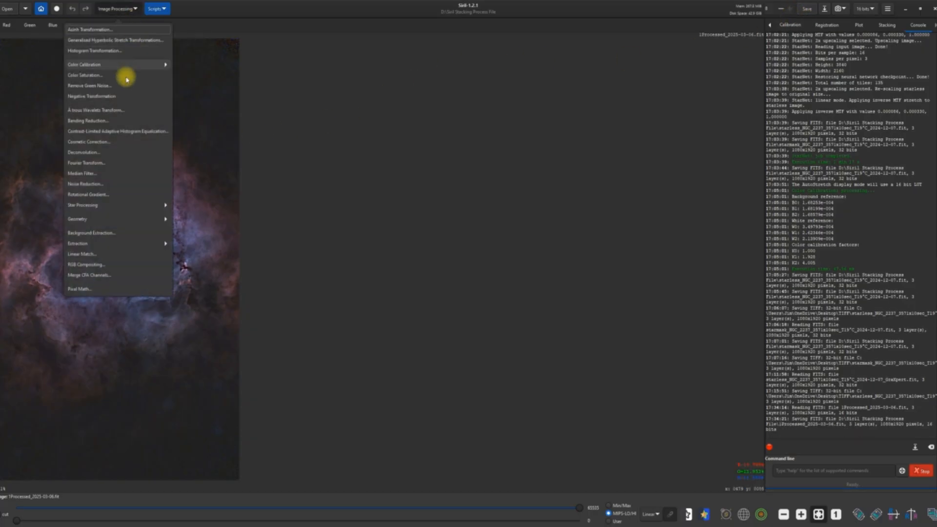
pyautogui.click(101, 205)
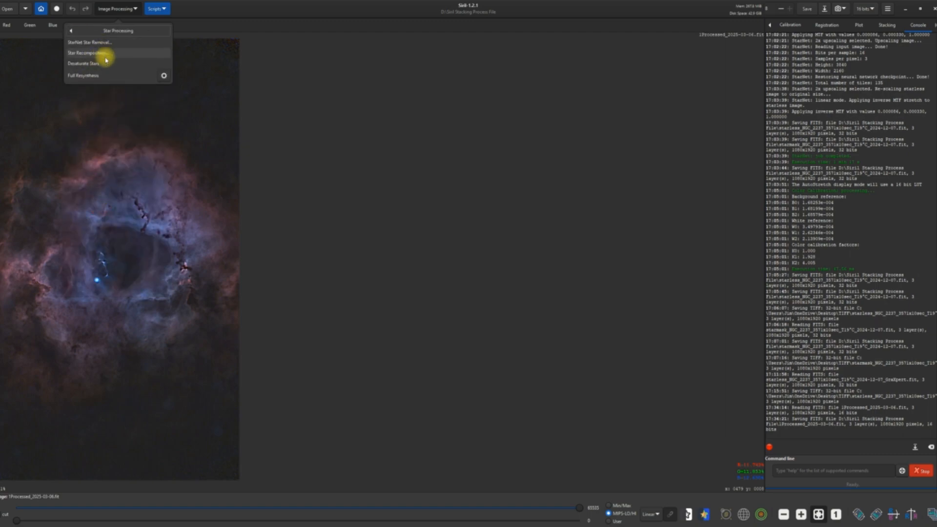
pyautogui.click(105, 60)
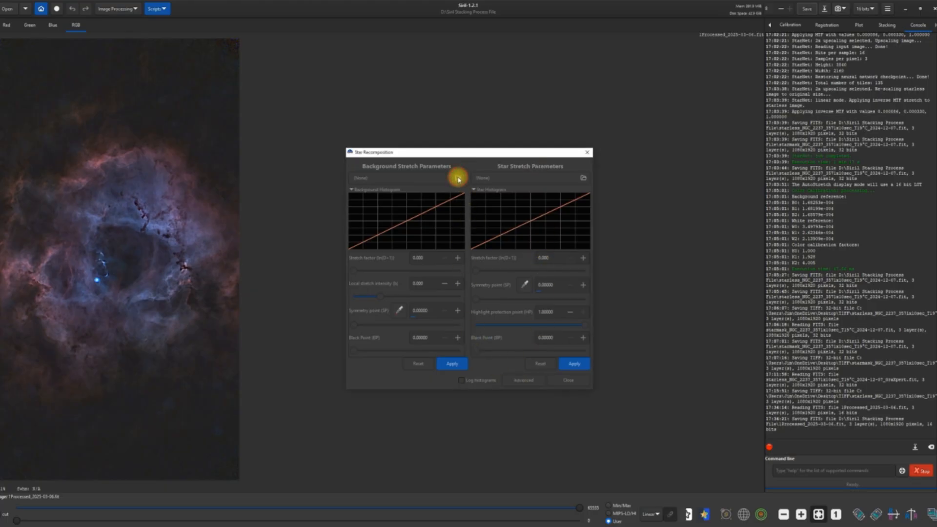
pyautogui.click(459, 179)
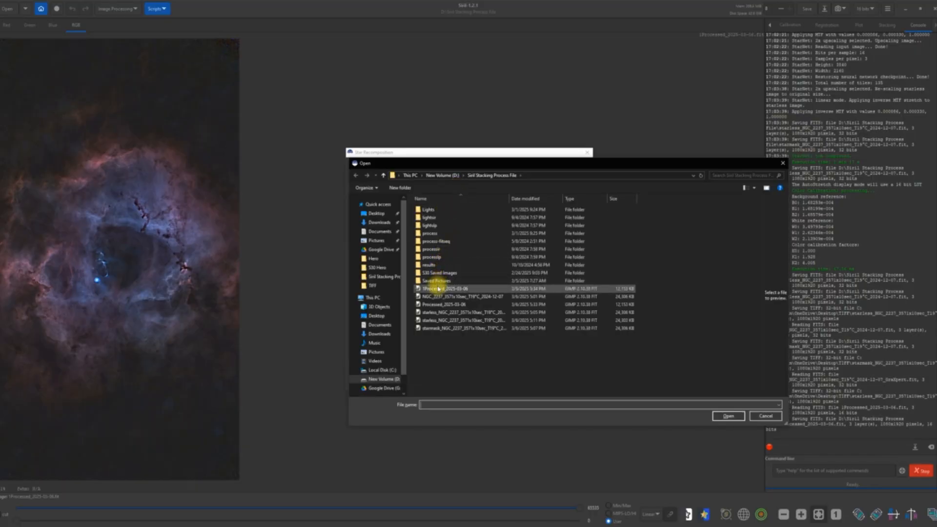
pyautogui.doubleClick(438, 290)
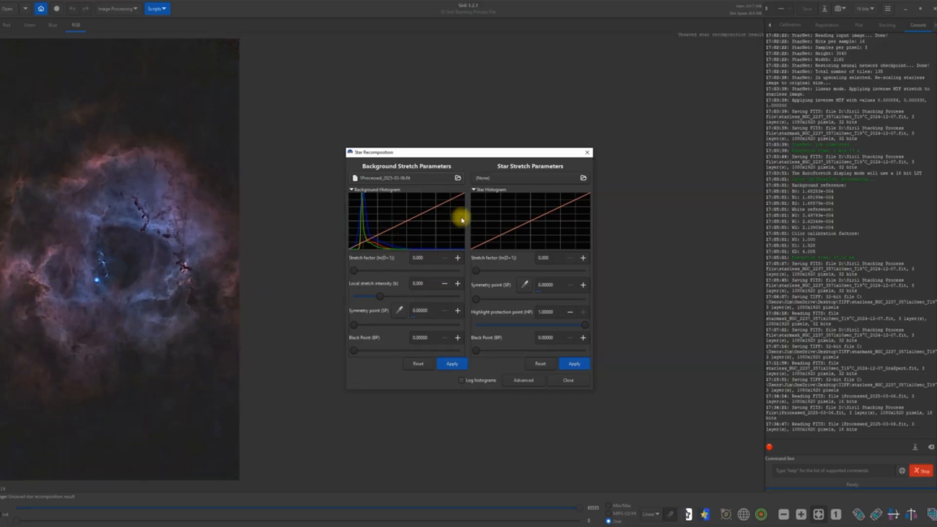
pyautogui.click(584, 180)
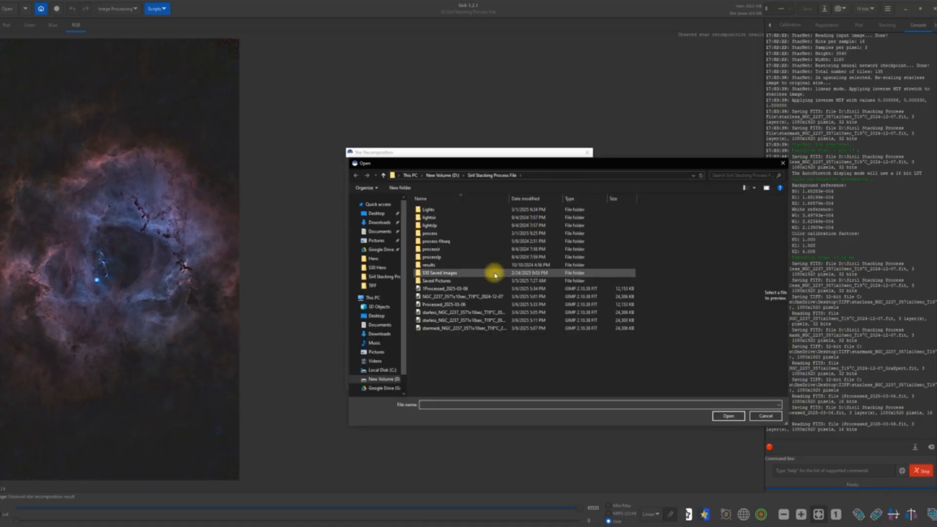
pyautogui.doubleClick(454, 304)
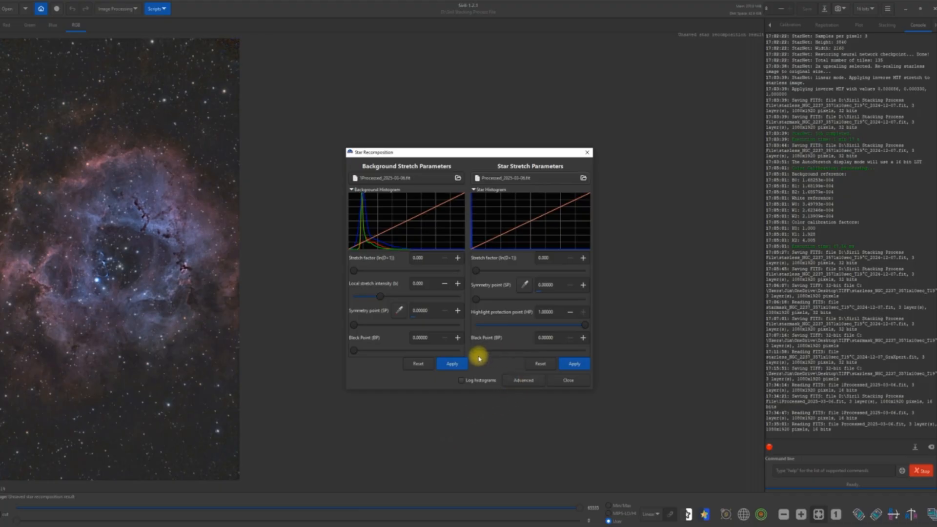
# - Raise the star image's black point to about 0.116 and apply the star stretch
pyautogui.moveTo(484, 356); pyautogui.dragTo(491, 359)
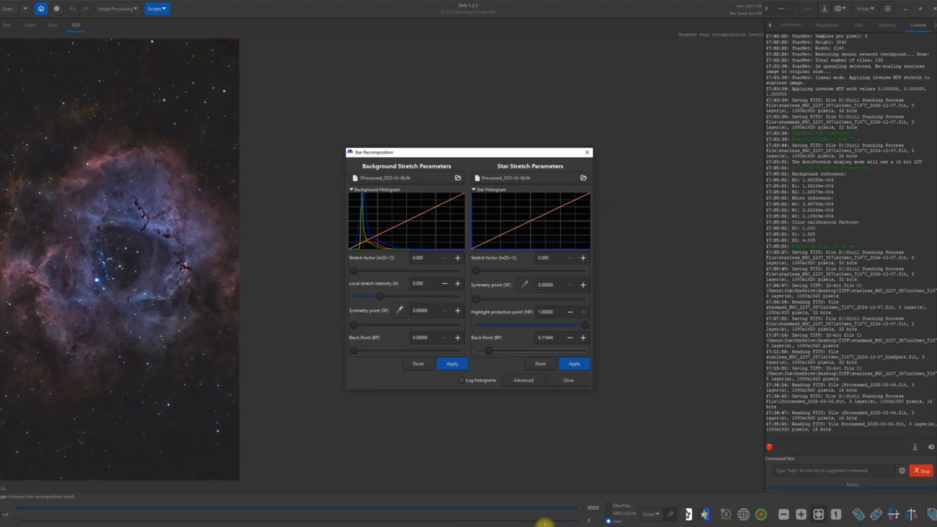
pyautogui.click(575, 366)
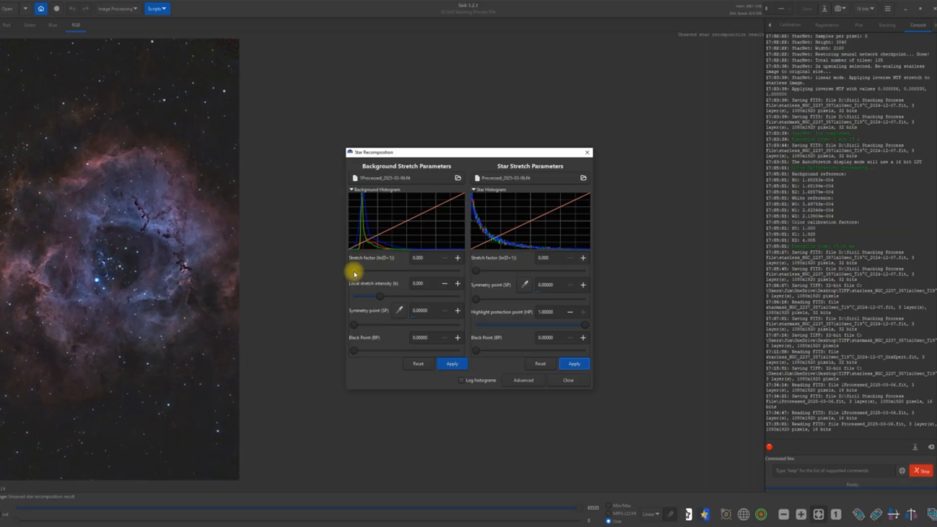
# - Try background stretch factors of about 0.3 and 0.8, and return the factor to 0
pyautogui.moveTo(355, 274); pyautogui.dragTo(379, 276)
pyautogui.moveTo(367, 276); pyautogui.dragTo(359, 277)
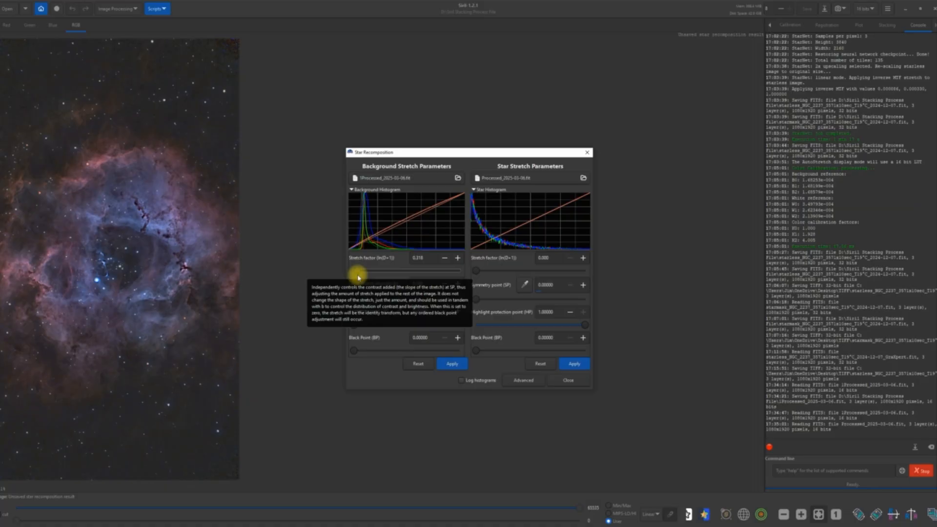
pyautogui.moveTo(359, 278); pyautogui.dragTo(363, 278)
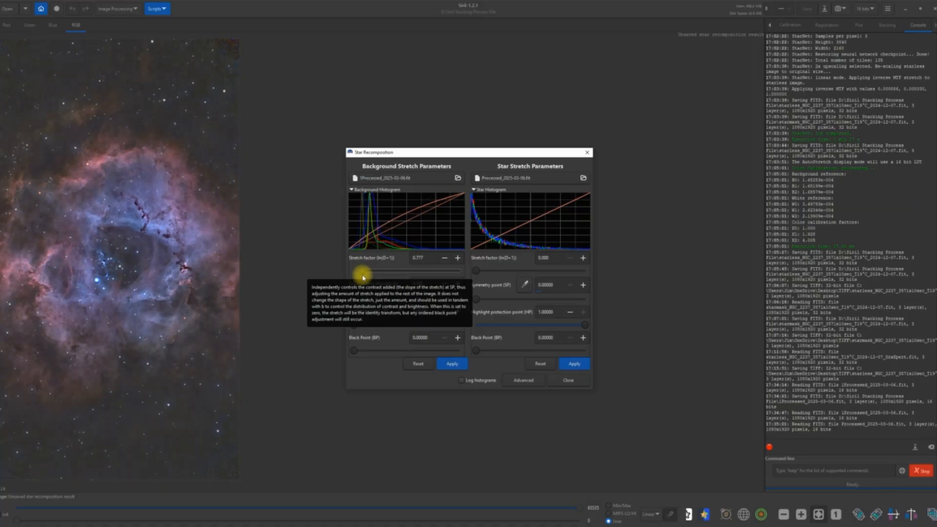
pyautogui.moveTo(363, 278); pyautogui.dragTo(341, 280)
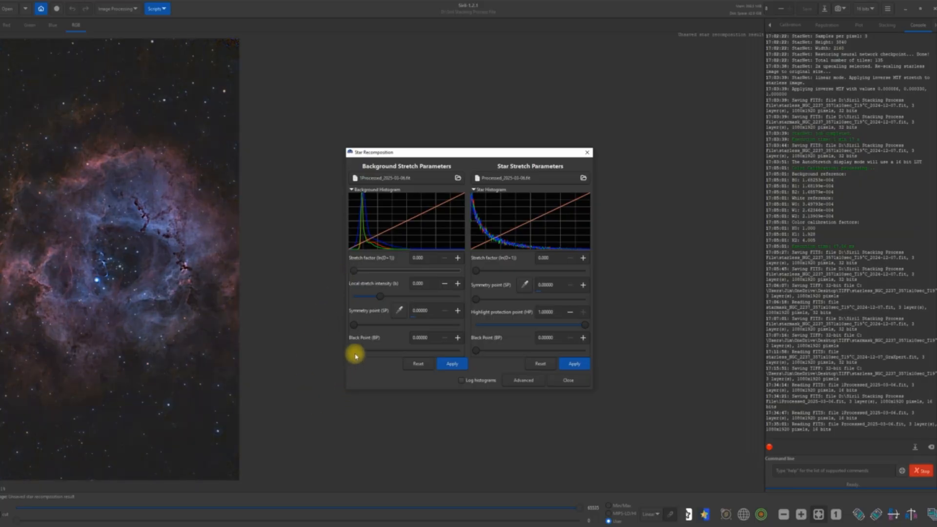
# - Try small background black points of up to about 0.05, and reset the background stretch parameters
pyautogui.moveTo(356, 355); pyautogui.dragTo(362, 355)
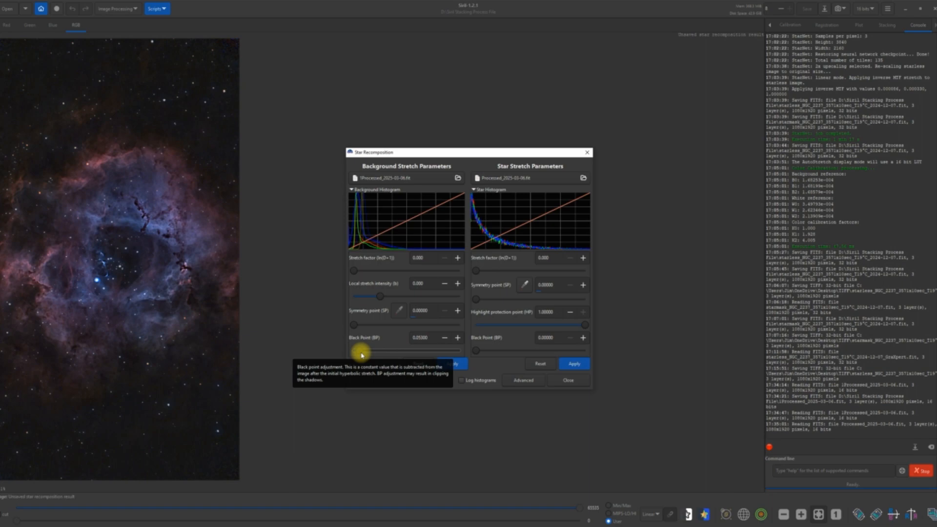
pyautogui.moveTo(361, 355)
pyautogui.mouseDown()
pyautogui.moveTo(371, 355)
pyautogui.moveTo(345, 355)
pyautogui.mouseUp()
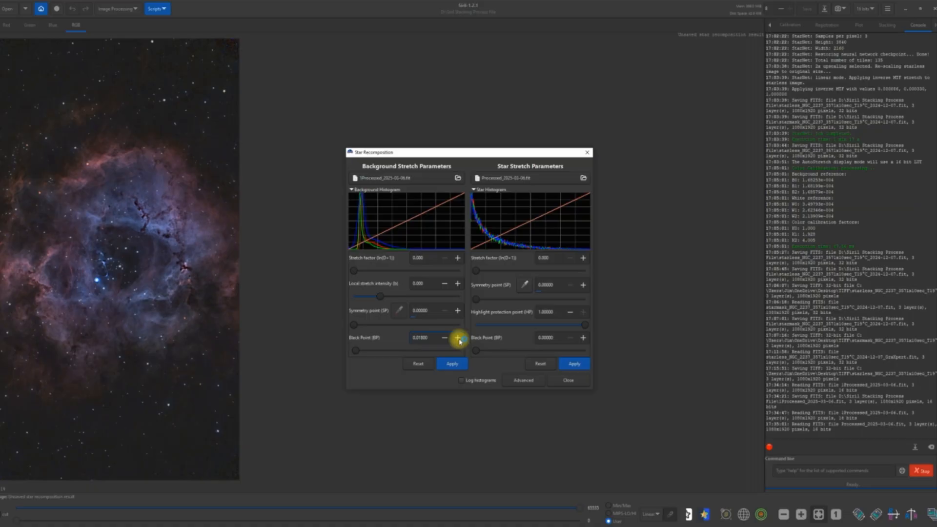
pyautogui.click(458, 338)
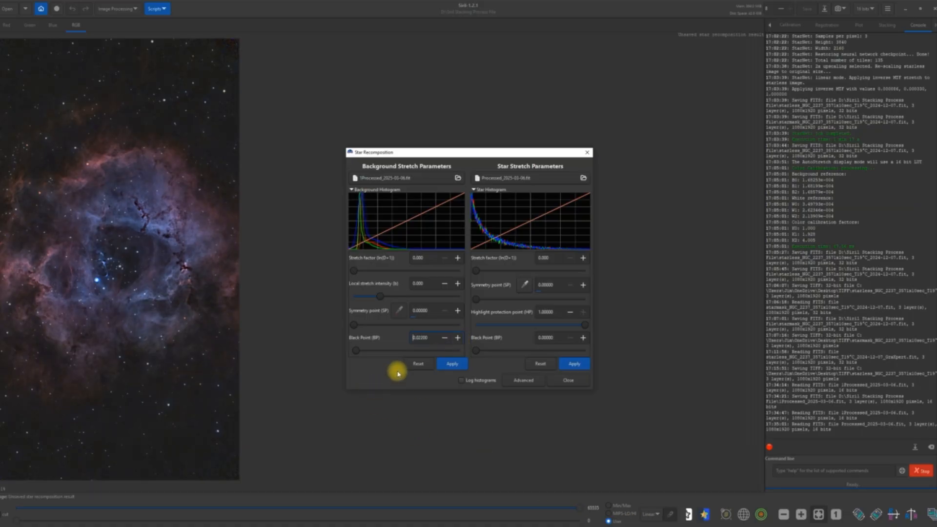
pyautogui.click(422, 364)
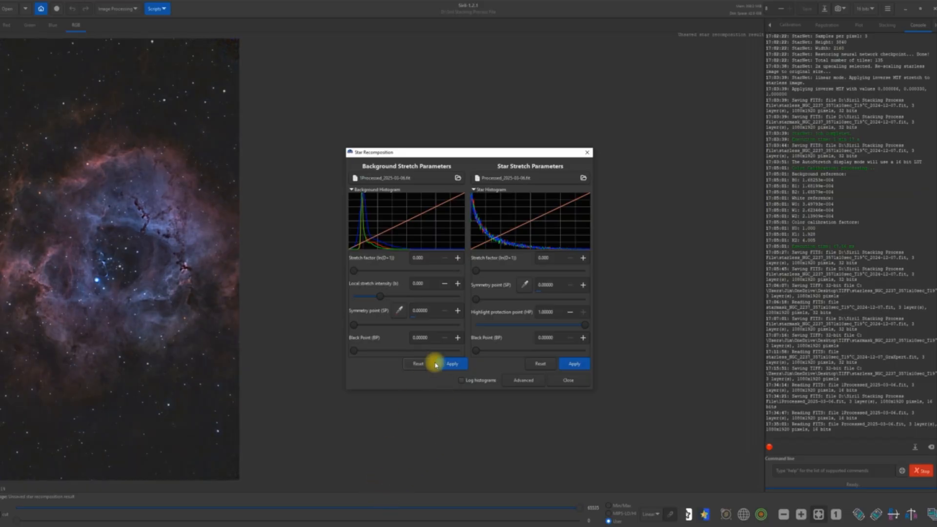
# - Close Star Recomposition and save the result as Unsaved star recomposition result.png in D:'s SeeStar S50 > Hero > S30 Hero folder
pyautogui.click(569, 386)
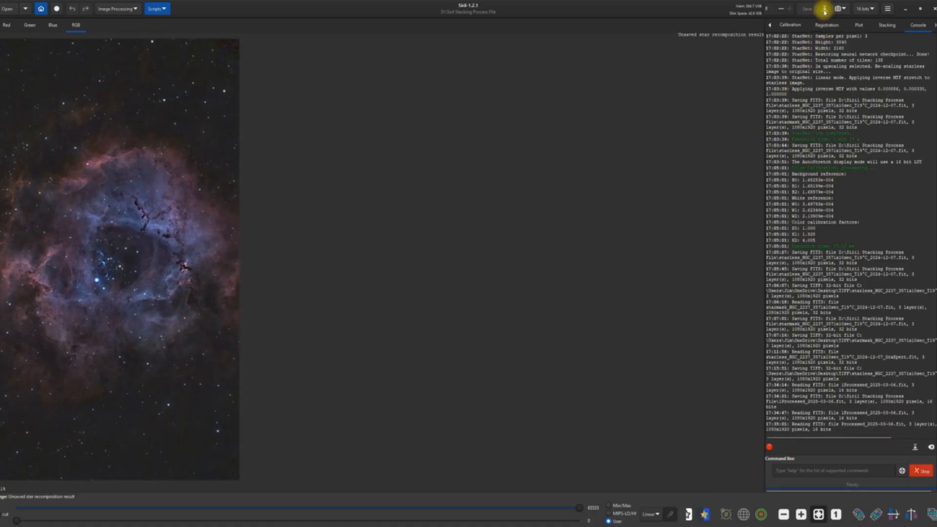
pyautogui.click(824, 10)
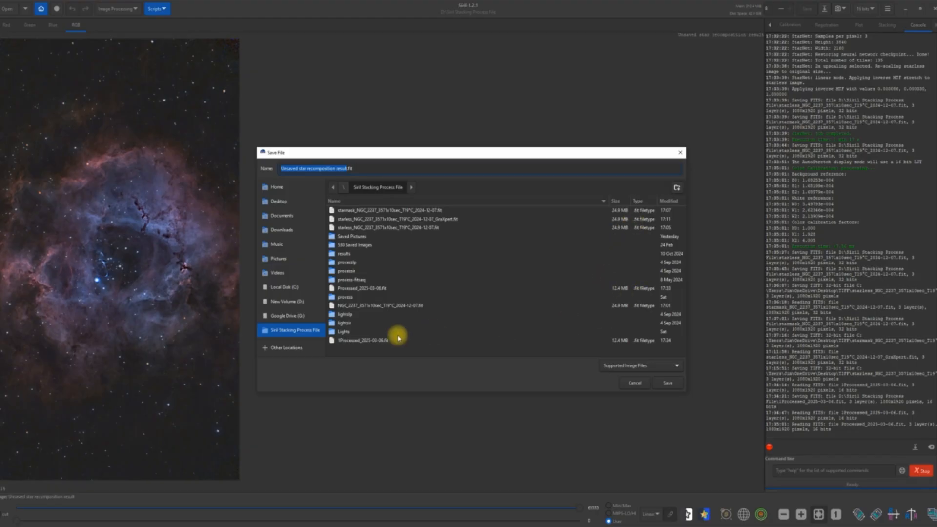
pyautogui.click(301, 302)
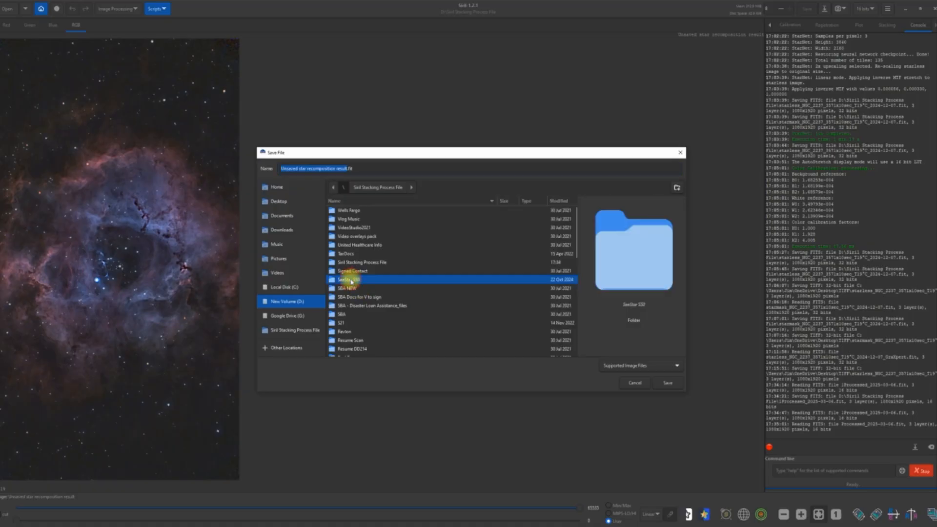
pyautogui.doubleClick(352, 281)
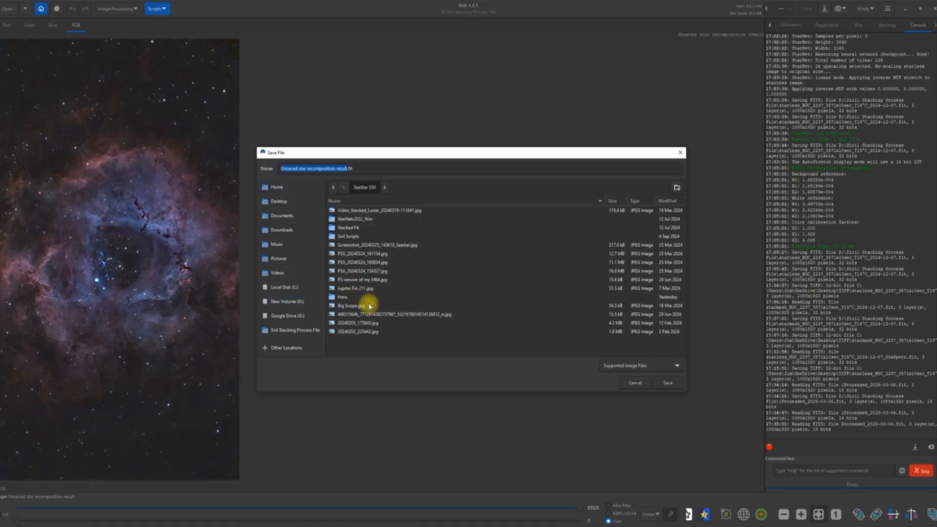
pyautogui.doubleClick(343, 299)
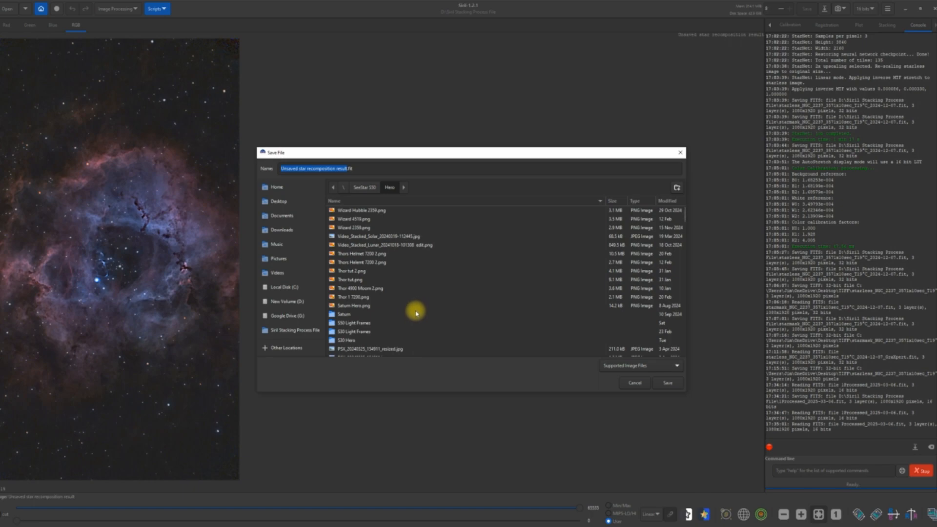
pyautogui.doubleClick(349, 340)
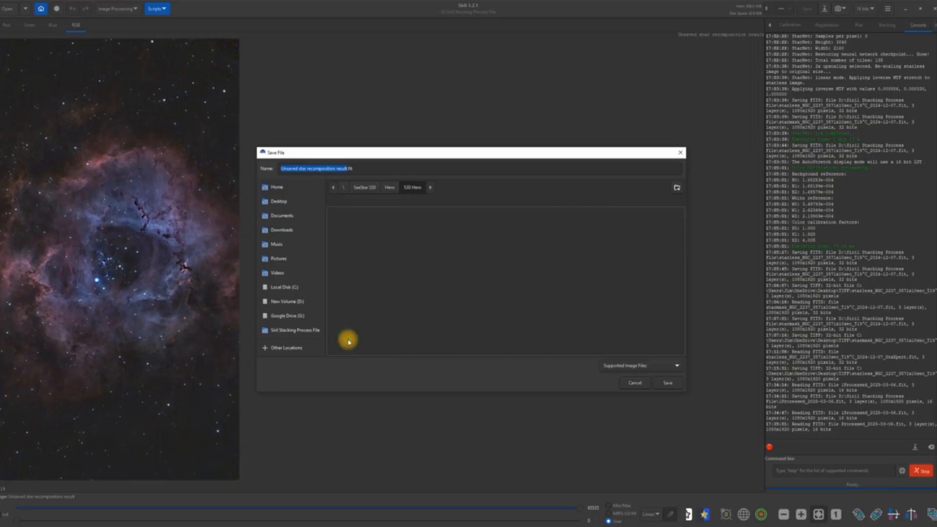
pyautogui.click(677, 367)
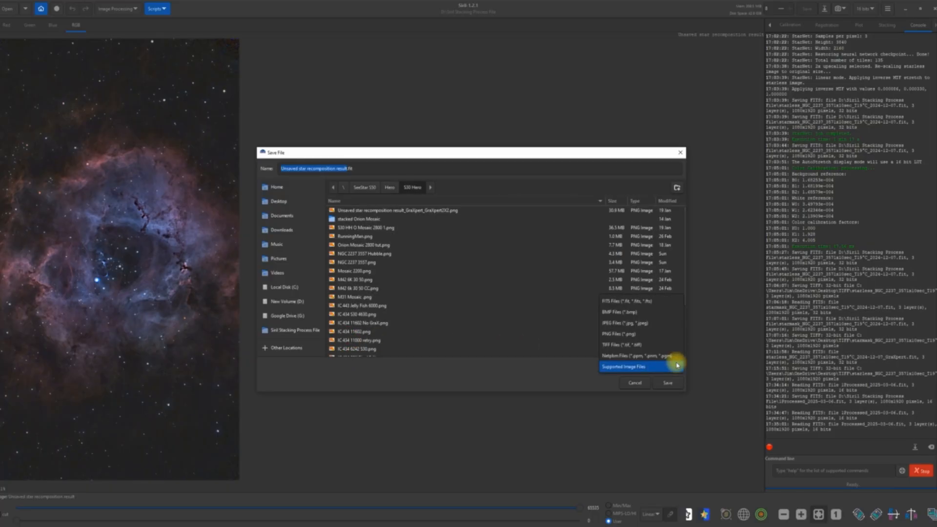
pyautogui.click(627, 334)
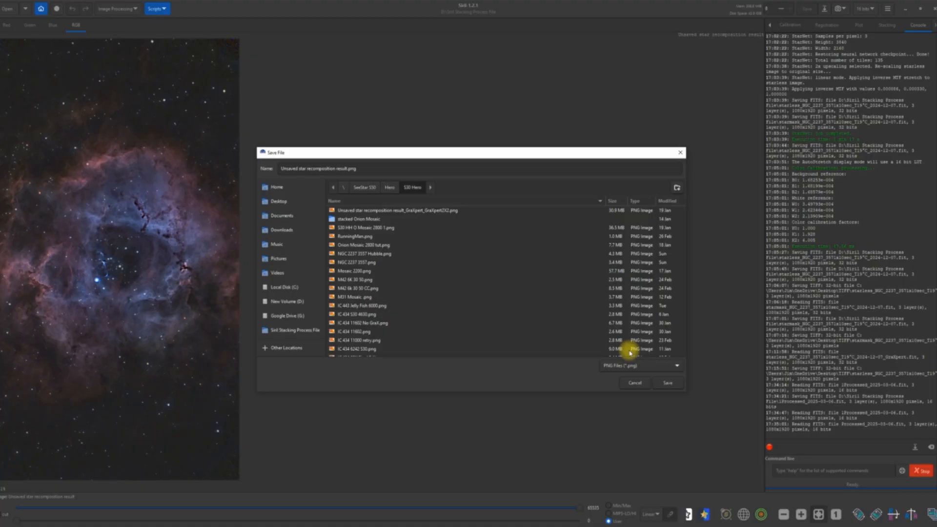
pyautogui.click(669, 384)
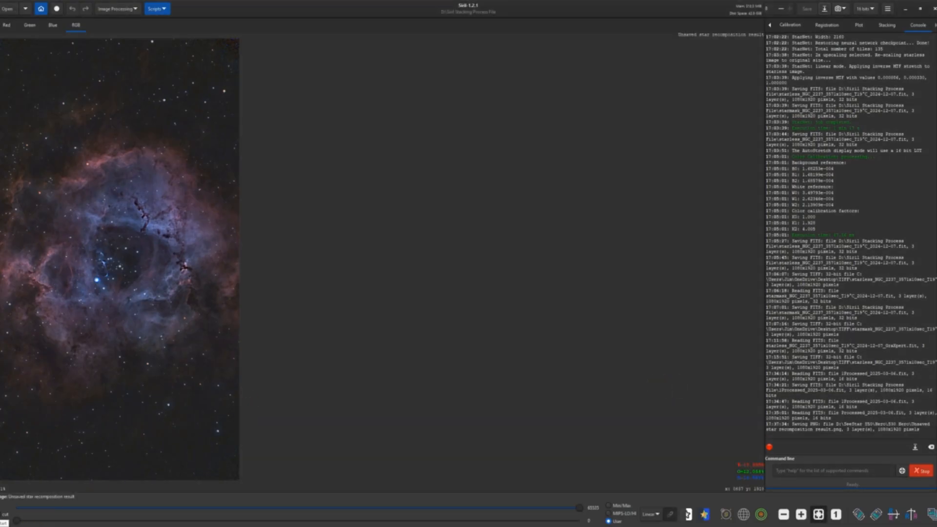
# - In File Explorer, browse to D:'s SeeStar S50 > Hero > S30 Hero folder and view Unsaved star recomposition result.png
pyautogui.click(4, 523)
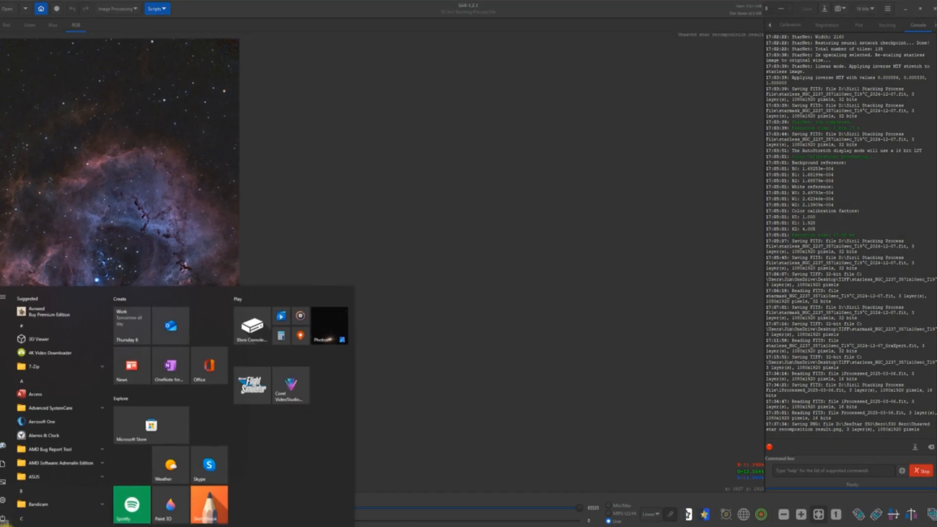
pyautogui.click(6, 464)
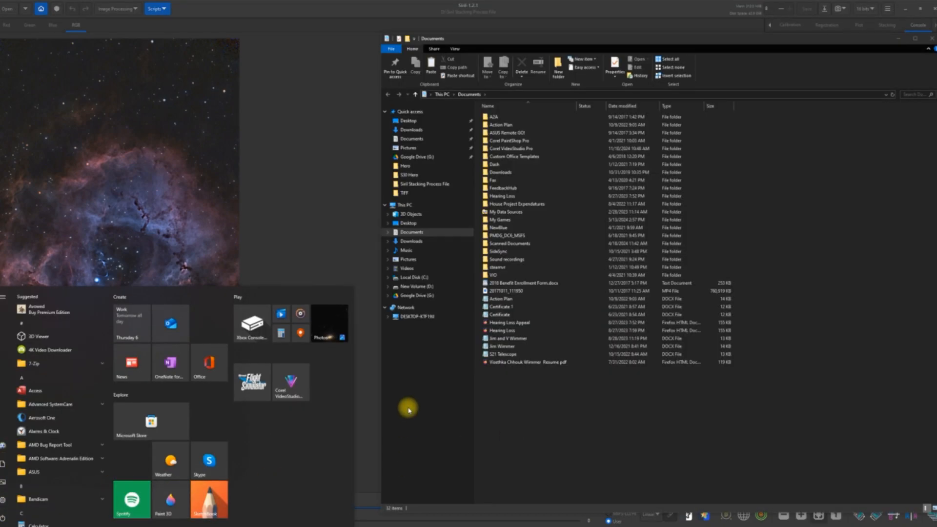
pyautogui.click(417, 287)
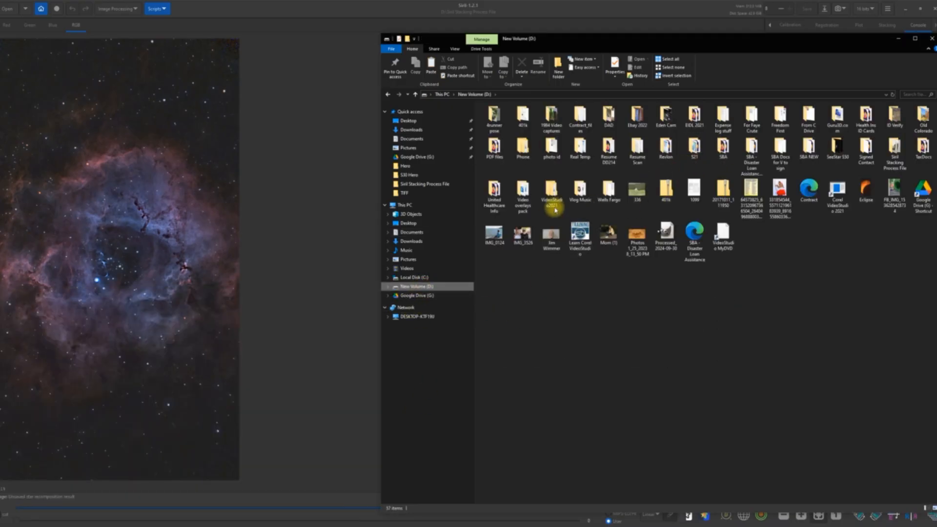
pyautogui.click(840, 151)
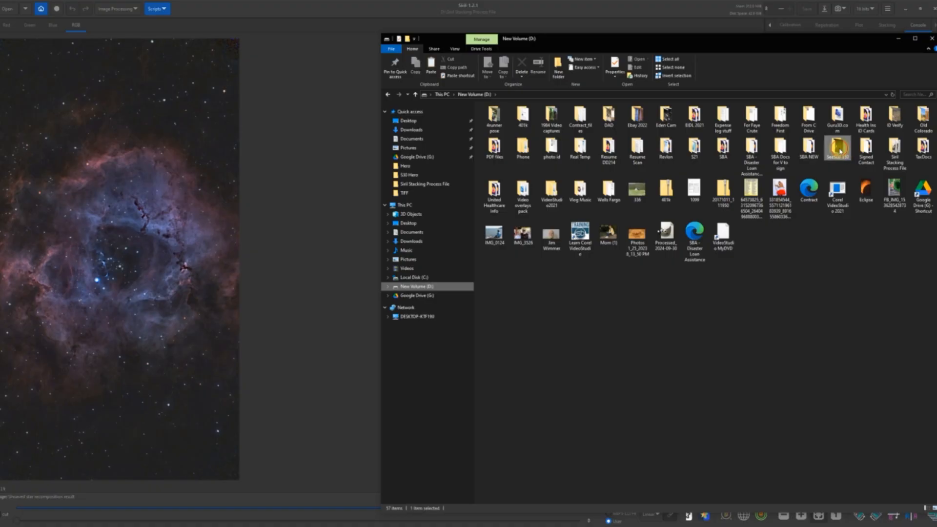
pyautogui.doubleClick(840, 152)
pyautogui.doubleClick(515, 133)
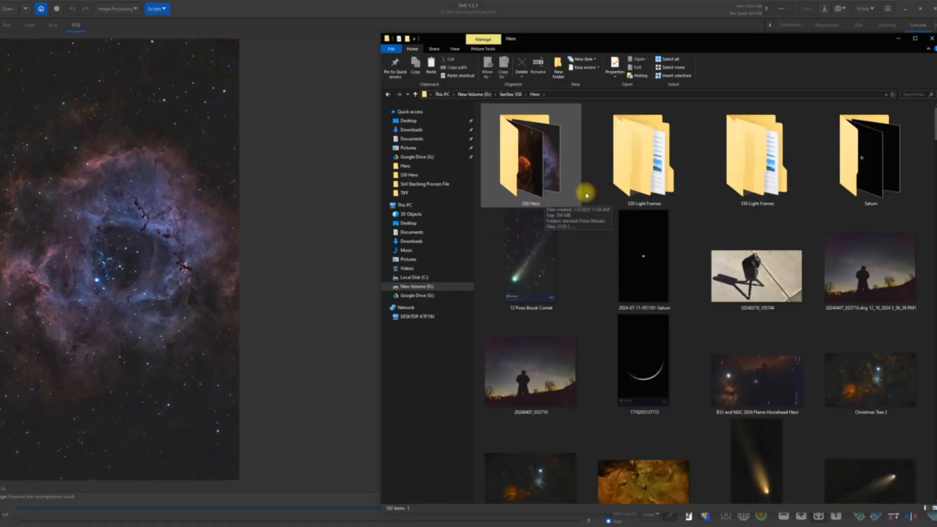
pyautogui.doubleClick(535, 180)
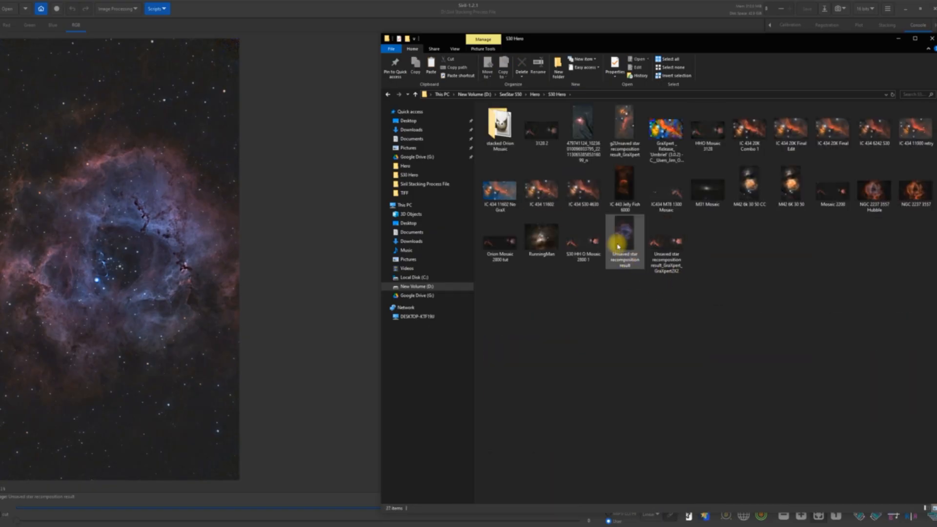
pyautogui.click(620, 240)
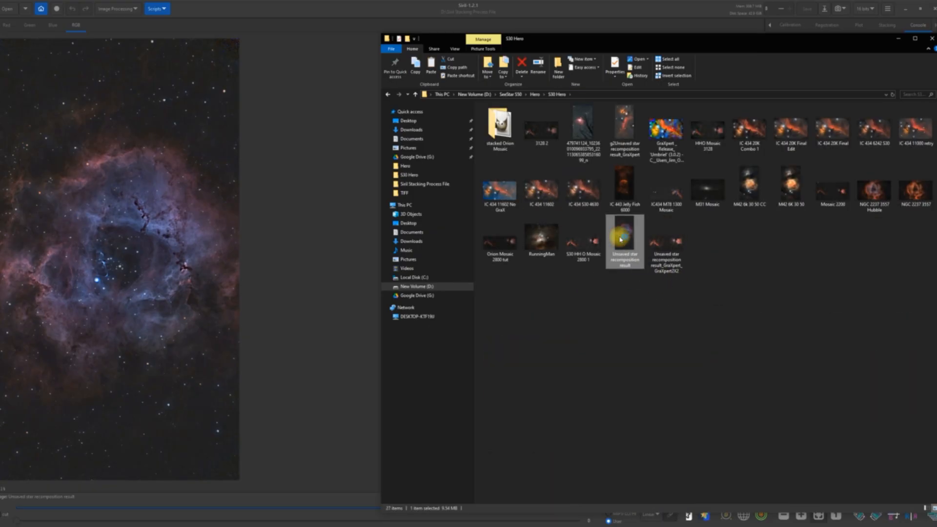
pyautogui.doubleClick(621, 239)
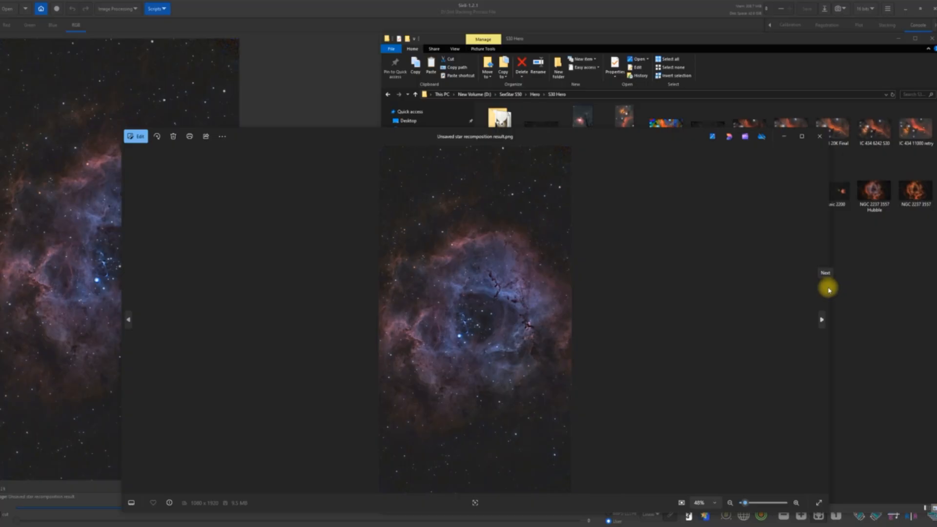
# - Narrow the recomposition result's window and open NGC 2237 3557.png from the S30 Hero folder beside it
pyautogui.moveTo(829, 289); pyautogui.dragTo(330, 317)
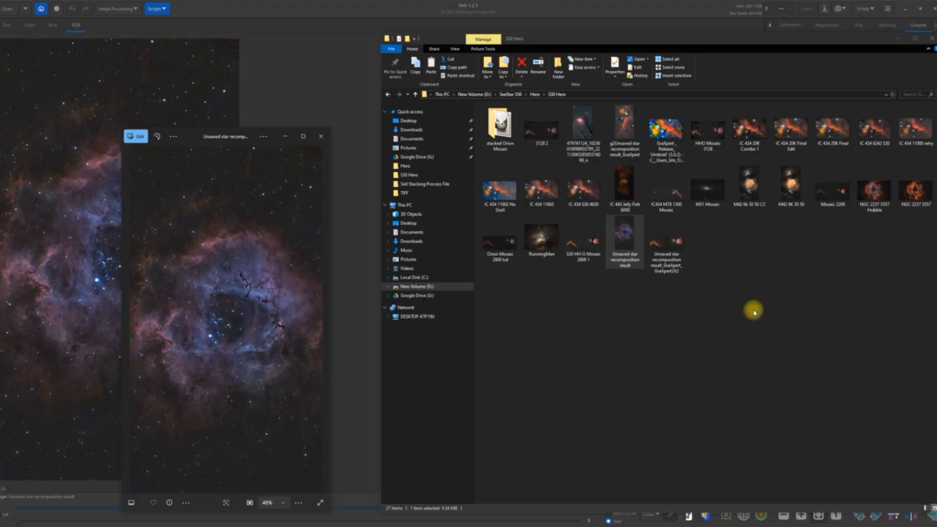
pyautogui.click(915, 193)
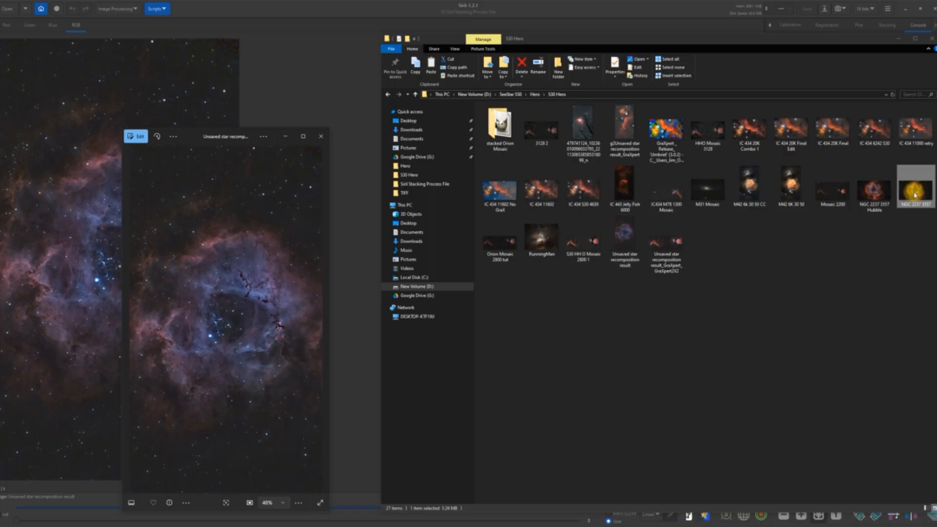
pyautogui.doubleClick(915, 197)
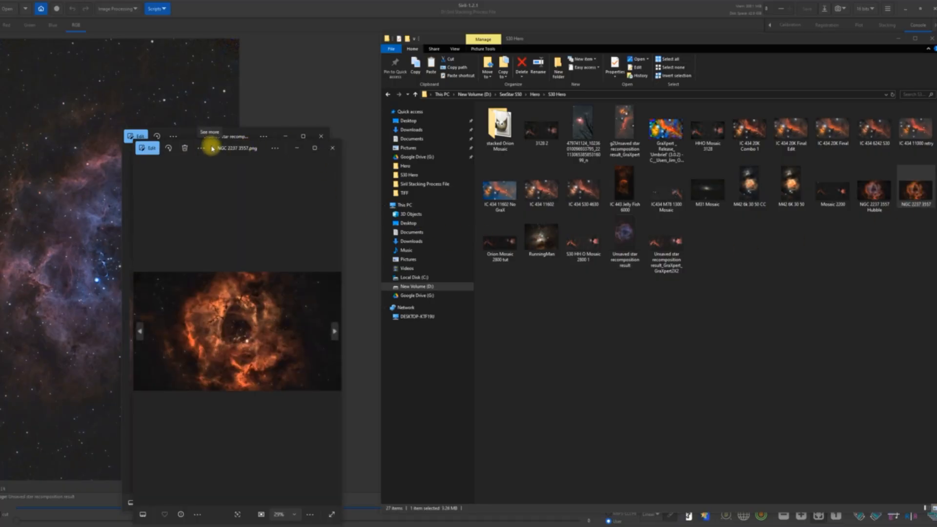
pyautogui.moveTo(220, 145); pyautogui.dragTo(535, 143)
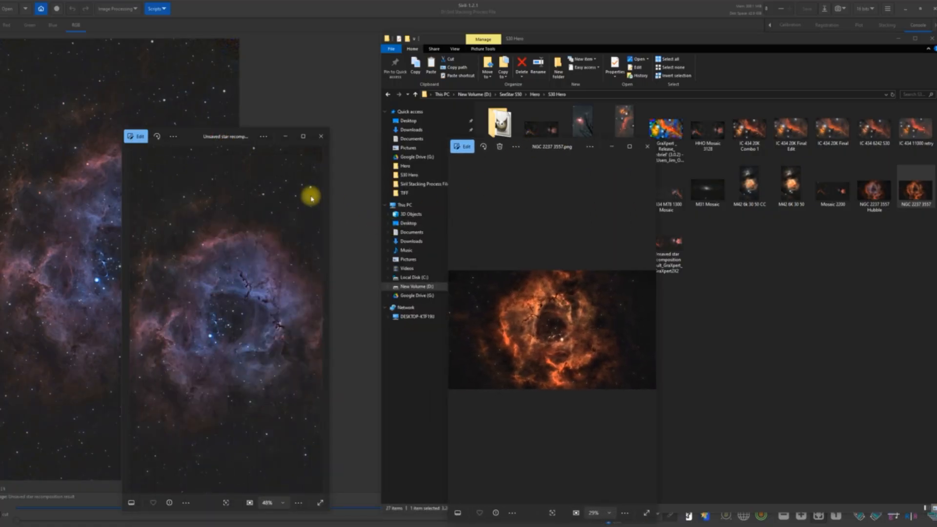
# - Rotate the star recomposition result to landscape and enlarge both image windows side by side for comparison
pyautogui.click(156, 137)
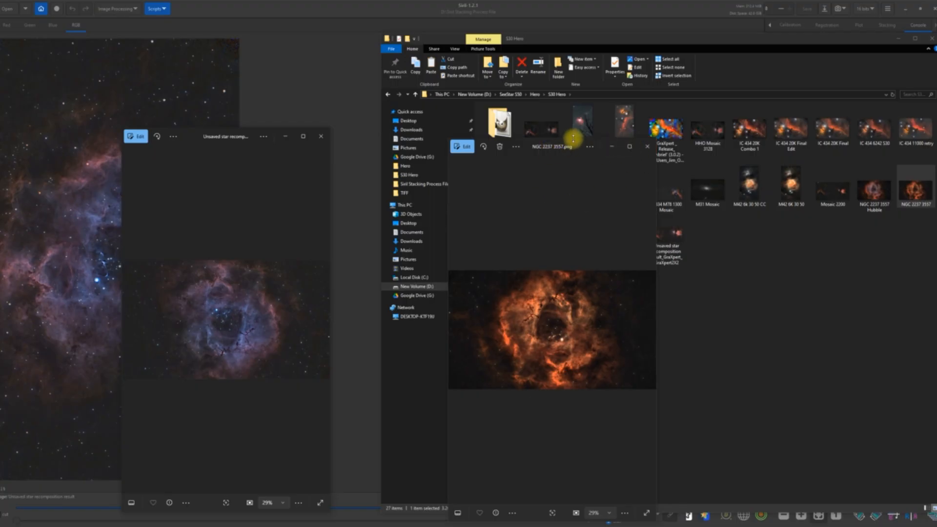
pyautogui.moveTo(569, 138); pyautogui.dragTo(632, 59)
pyautogui.moveTo(656, 205); pyautogui.dragTo(790, 185)
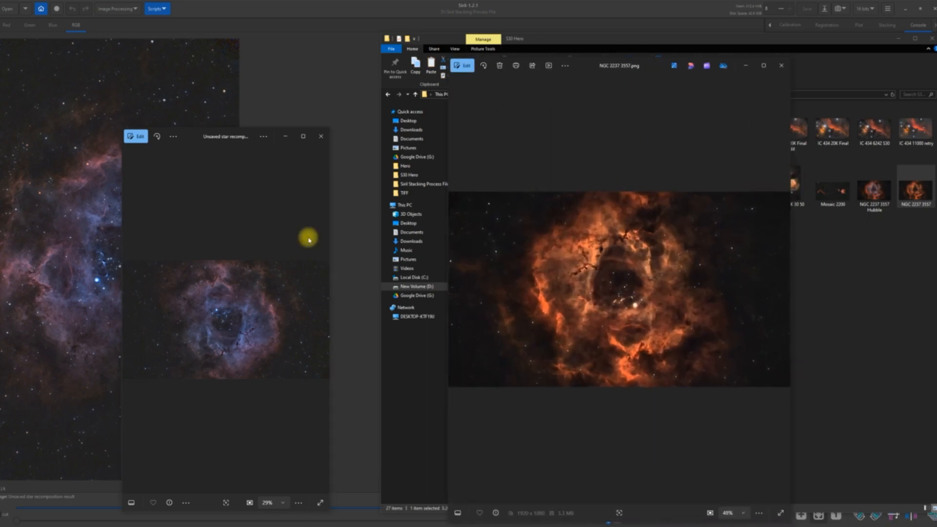
pyautogui.moveTo(119, 293); pyautogui.dragTo(2, 293)
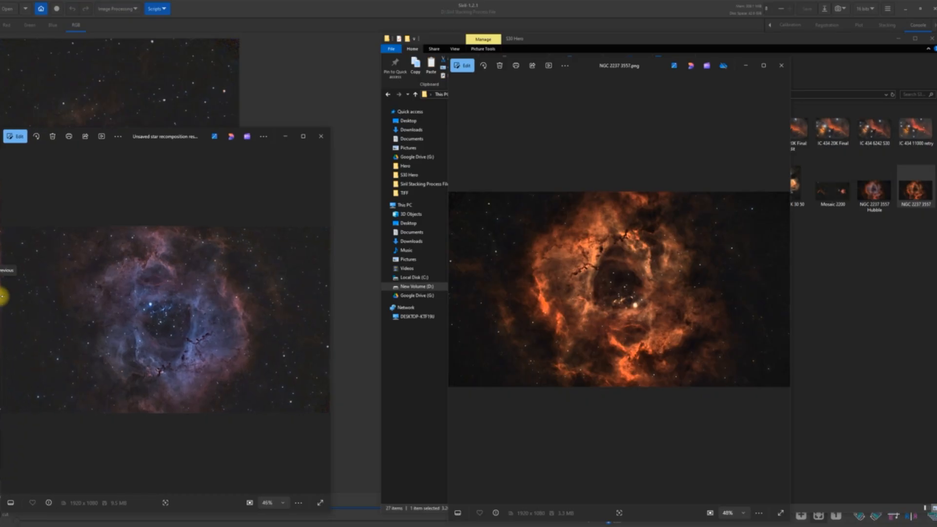
pyautogui.moveTo(203, 134); pyautogui.dragTo(324, 62)
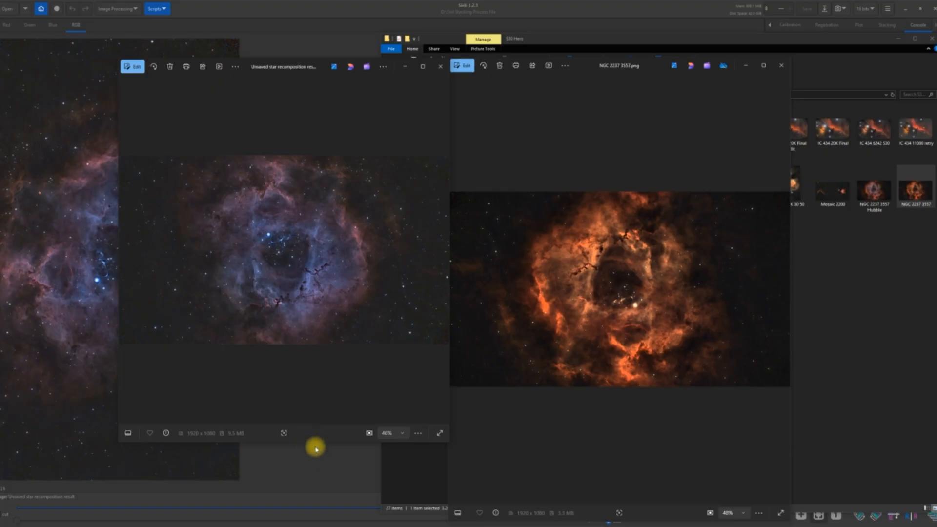
pyautogui.moveTo(314, 441); pyautogui.dragTo(318, 526)
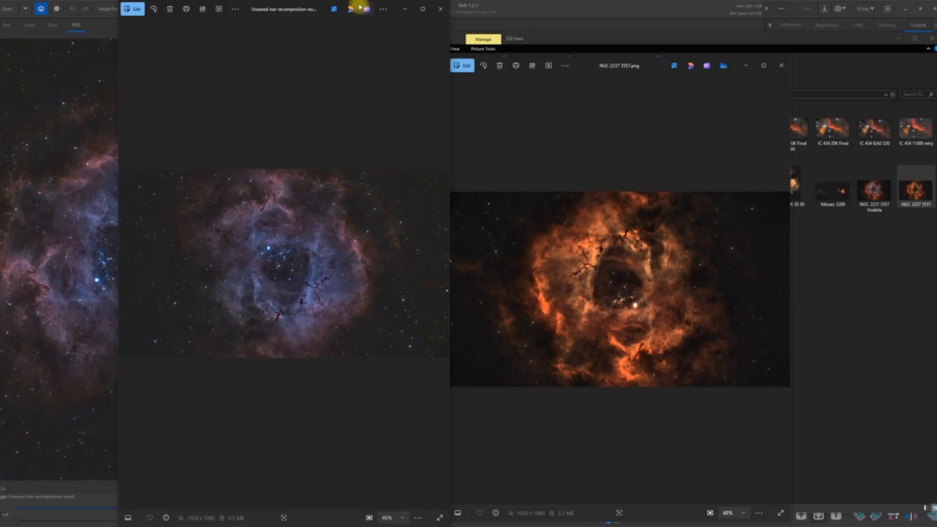
pyautogui.moveTo(320, 9); pyautogui.dragTo(318, 106)
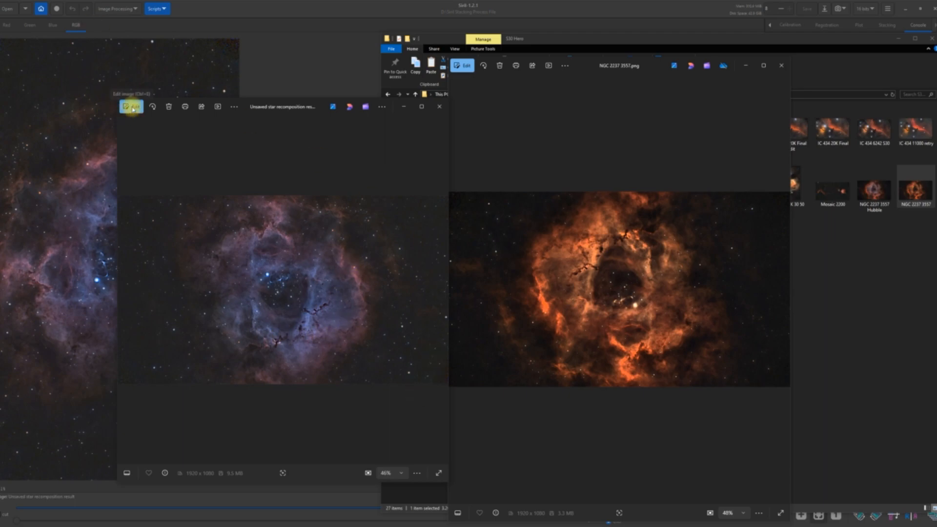
# - Maximise the star recomposition result, open it for editing, and set the vignette adjustment to 100
pyautogui.click(421, 107)
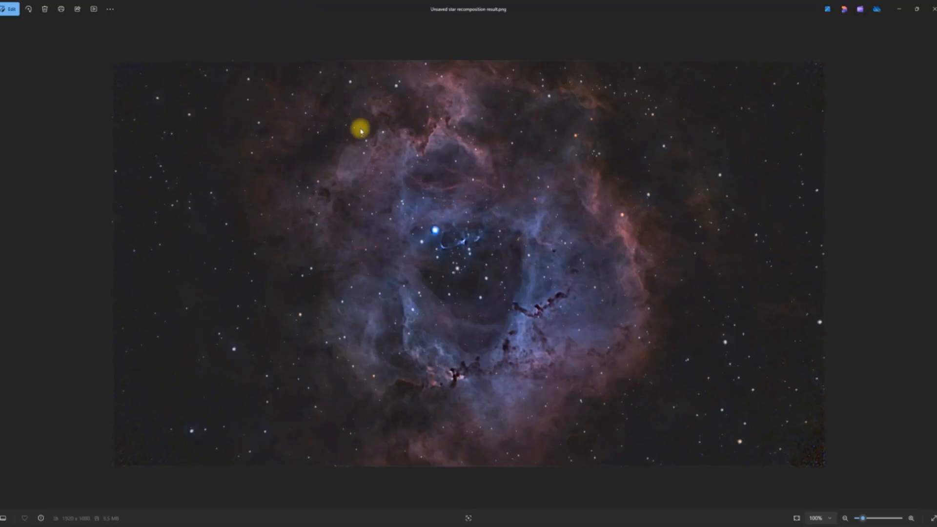
pyautogui.click(21, 8)
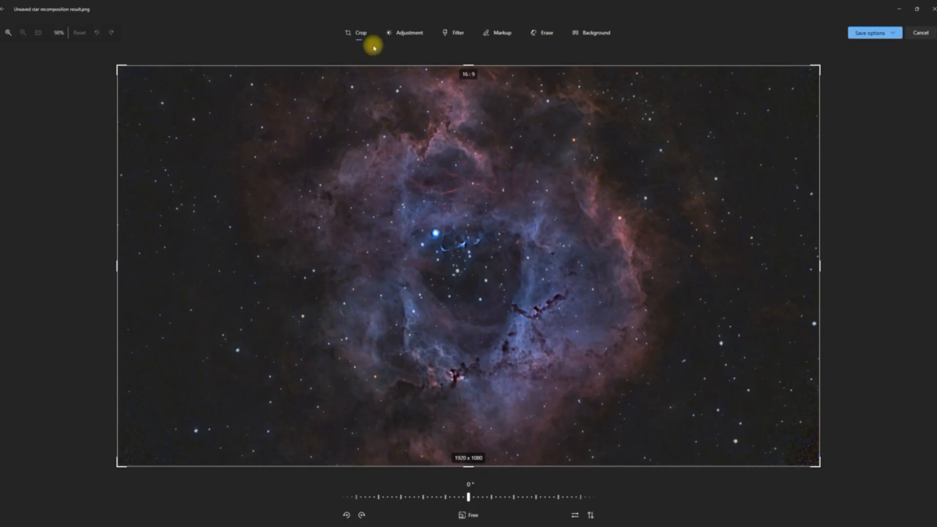
pyautogui.click(403, 32)
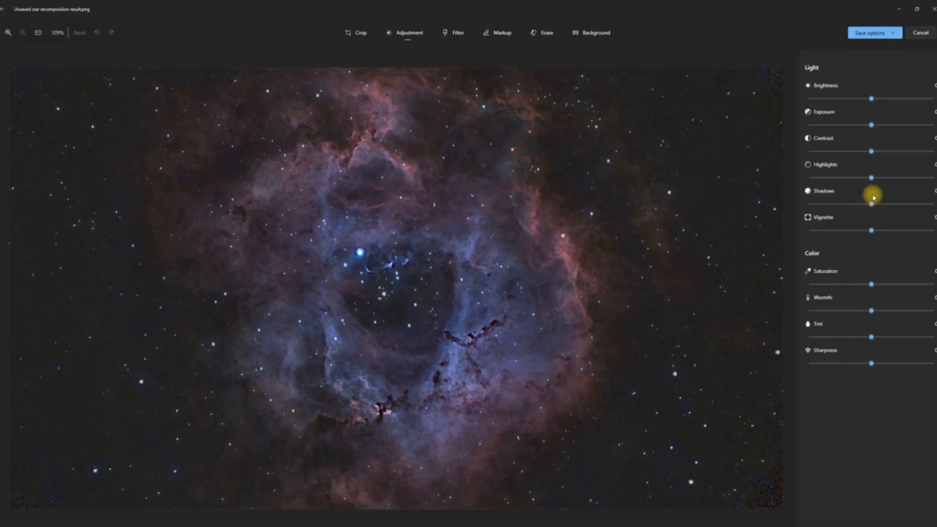
pyautogui.moveTo(873, 231); pyautogui.dragTo(934, 231)
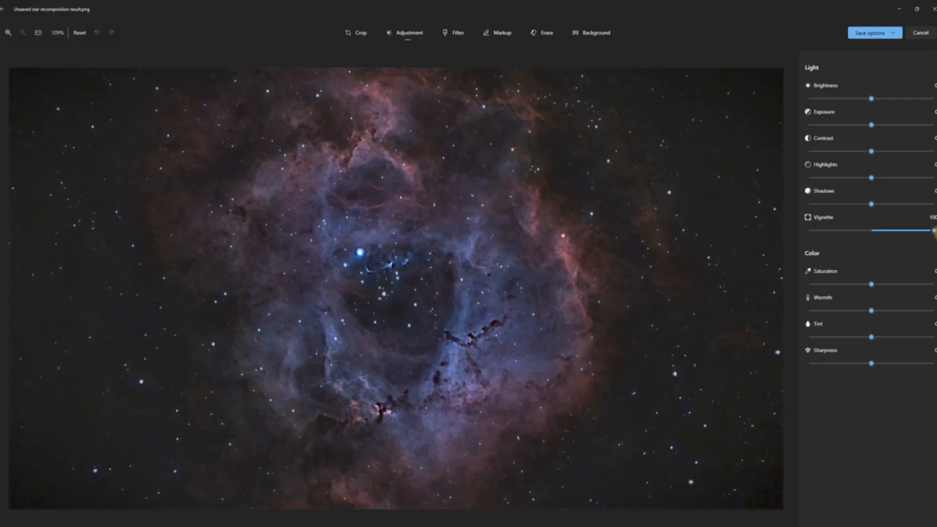
pyautogui.moveTo(933, 233)
pyautogui.mouseDown()
pyautogui.moveTo(801, 230)
pyautogui.moveTo(933, 238)
pyautogui.mouseUp()
# - Raise the image's exposure to about 24 and its contrast to about 29
pyautogui.moveTo(870, 284)
pyautogui.mouseDown()
pyautogui.moveTo(912, 295)
pyautogui.moveTo(833, 296)
pyautogui.moveTo(910, 304)
pyautogui.moveTo(871, 303)
pyautogui.mouseUp()
pyautogui.moveTo(870, 363)
pyautogui.mouseDown()
pyautogui.moveTo(832, 369)
pyautogui.moveTo(898, 364)
pyautogui.moveTo(845, 369)
pyautogui.moveTo(874, 375)
pyautogui.mouseUp()
pyautogui.moveTo(874, 127)
pyautogui.mouseDown()
pyautogui.moveTo(901, 134)
pyautogui.moveTo(889, 136)
pyautogui.mouseUp()
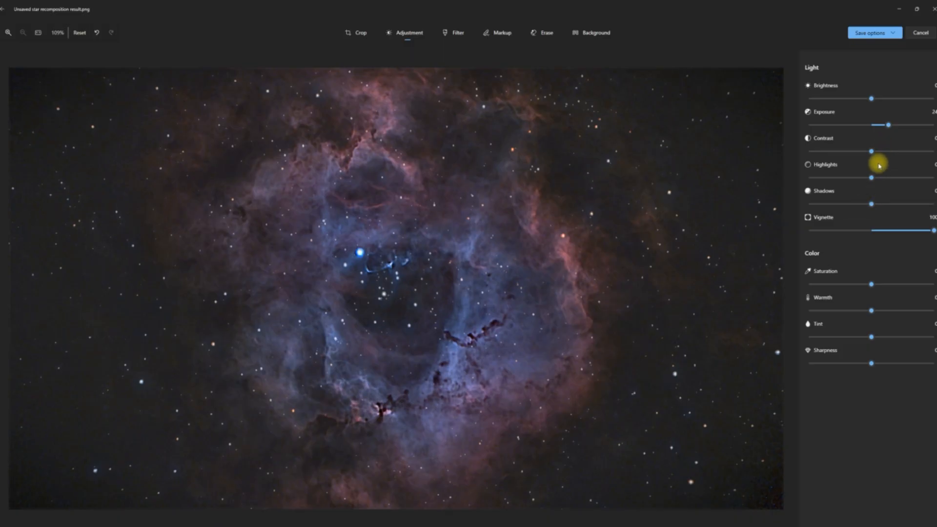
pyautogui.moveTo(874, 152); pyautogui.dragTo(892, 151)
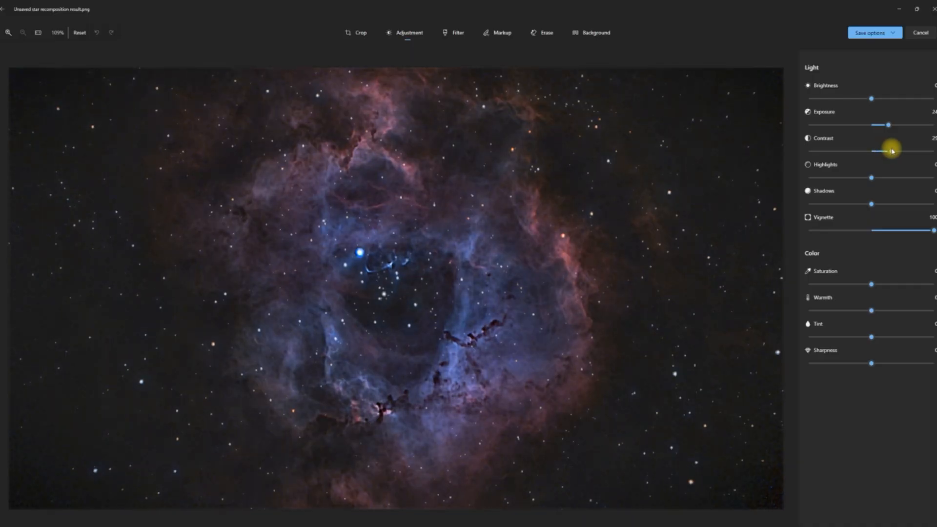
pyautogui.moveTo(892, 151); pyautogui.dragTo(893, 151)
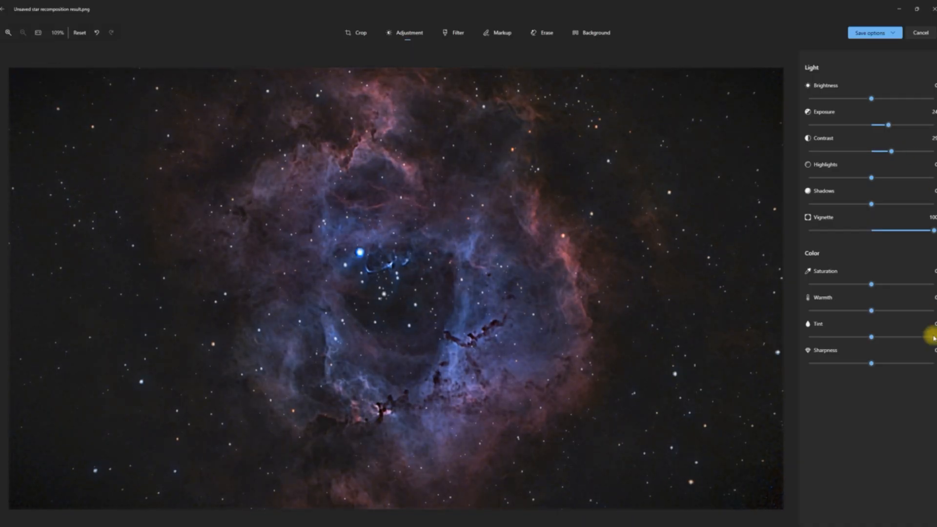
# - Save the adjusted nebula image and restore its window to the smaller size beside the earlier version
pyautogui.moveTo(867, 525)
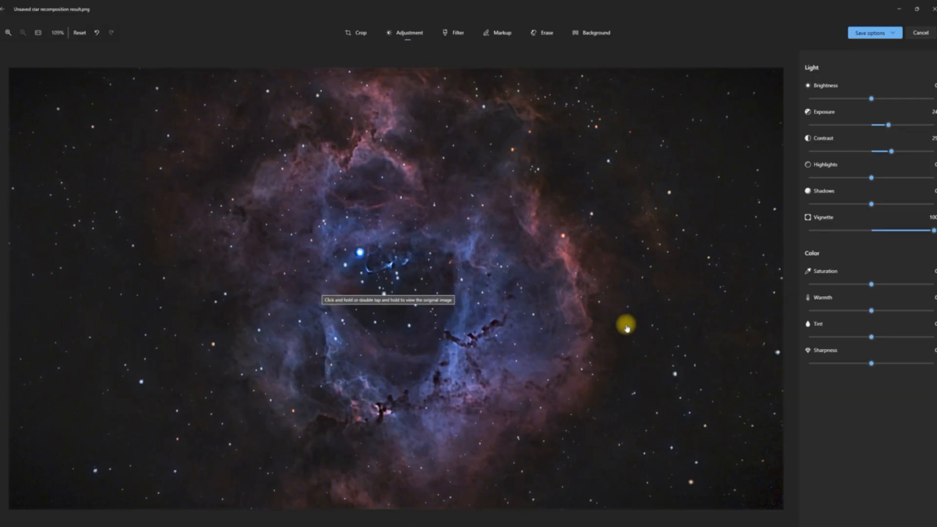
pyautogui.click(860, 36)
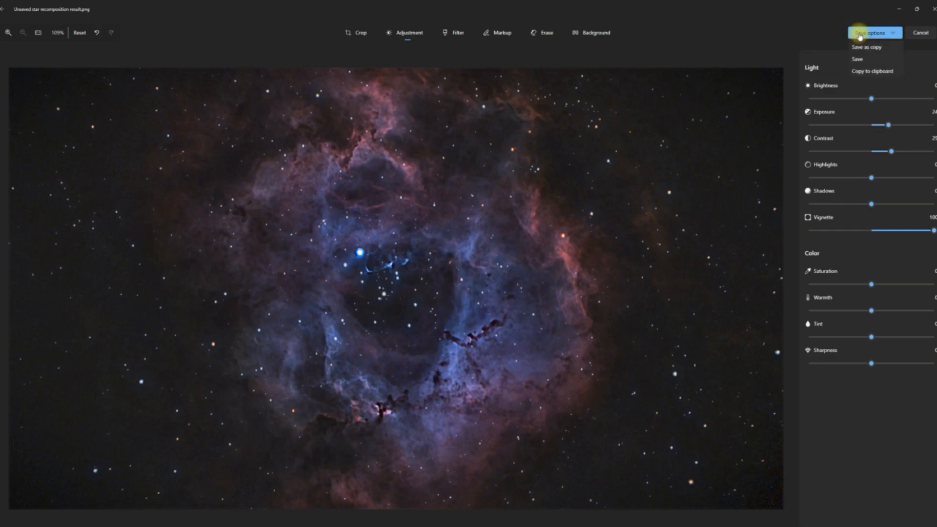
pyautogui.click(868, 66)
pyautogui.click(917, 9)
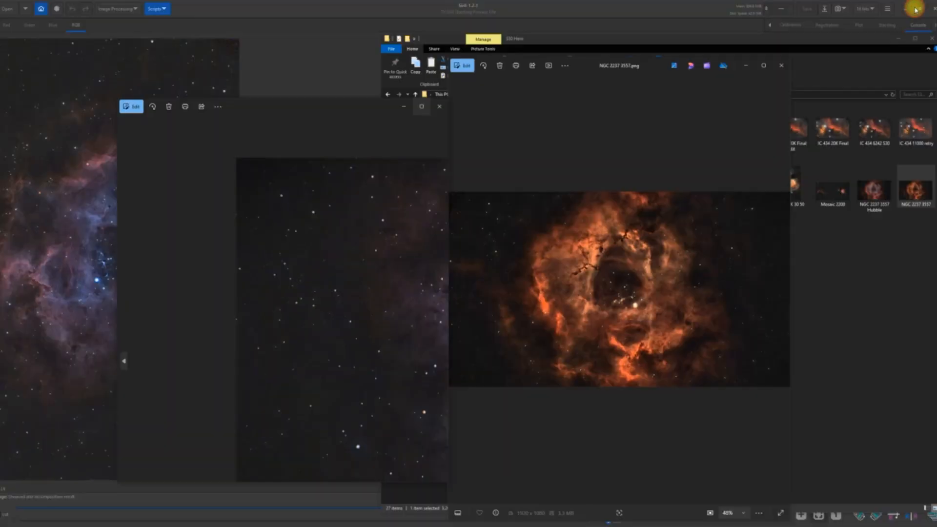